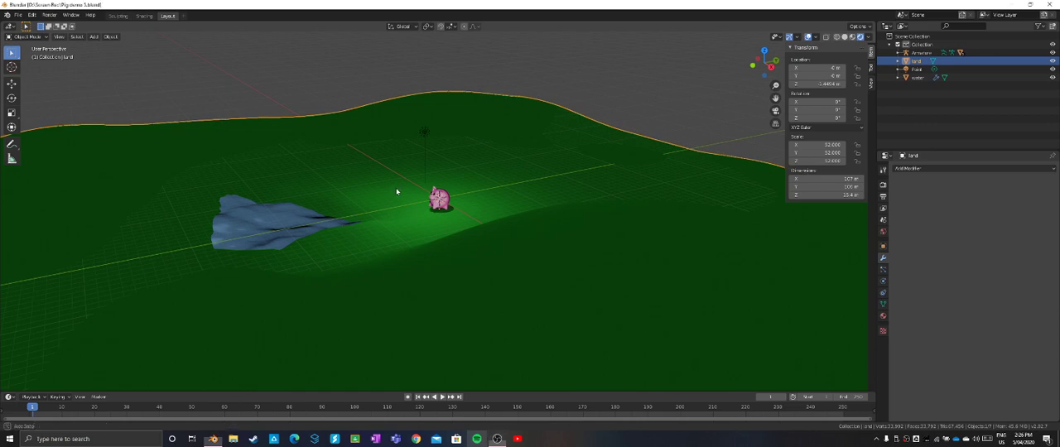
# - Select the pig's body and add a General > Animation workspace
pyautogui.moveTo(397, 192)
pyautogui.mouseDown(button='middle')
pyautogui.moveTo(481, 188)
pyautogui.moveTo(388, 189)
pyautogui.mouseUp(button='middle')
pyautogui.scroll(5, 388, 187)
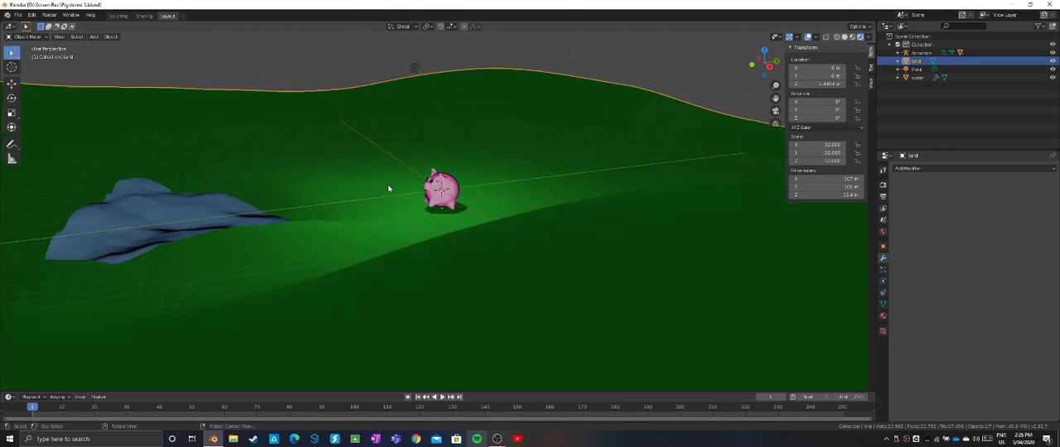
pyautogui.moveTo(468, 185)
pyautogui.mouseDown(button='middle')
pyautogui.moveTo(448, 182)
pyautogui.moveTo(464, 192)
pyautogui.mouseUp(button='middle')
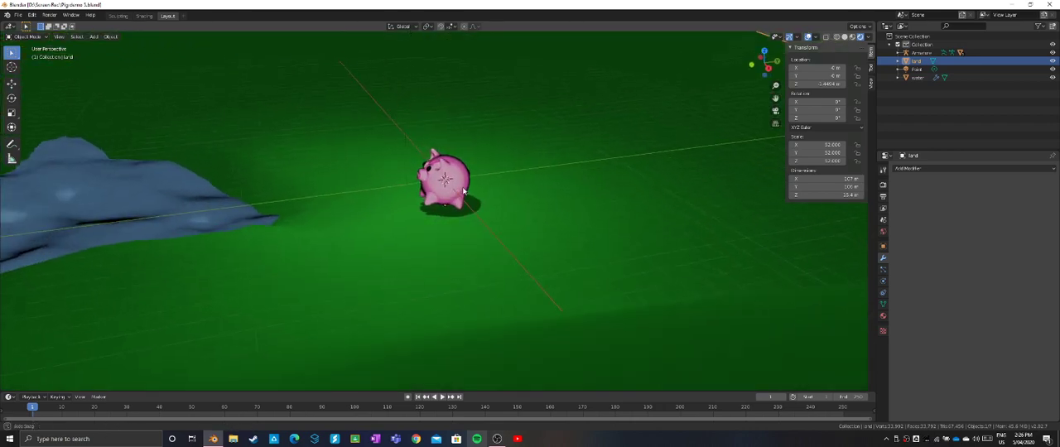
pyautogui.click(457, 185)
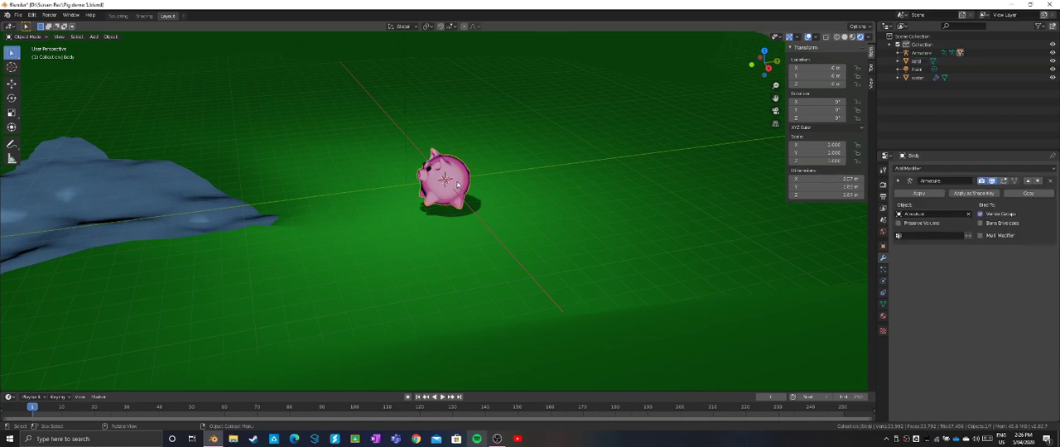
pyautogui.click(188, 17)
pyautogui.moveTo(166, 31)
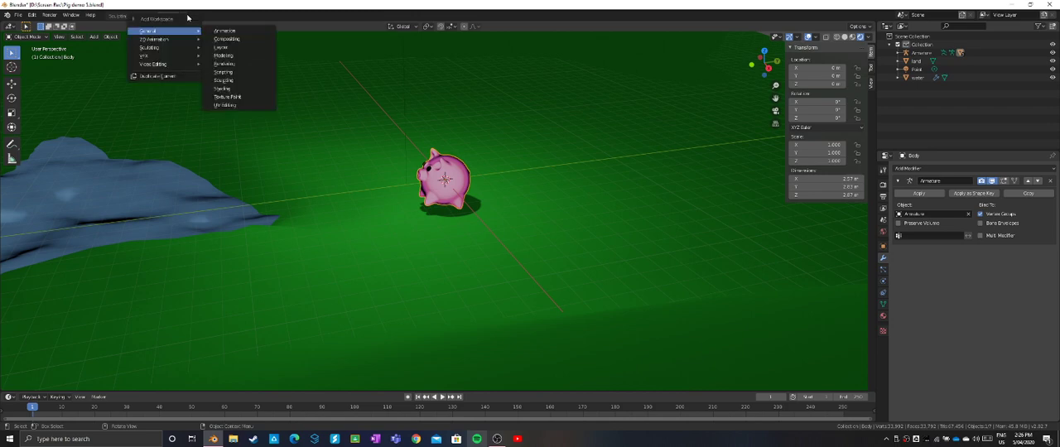
pyautogui.click(238, 33)
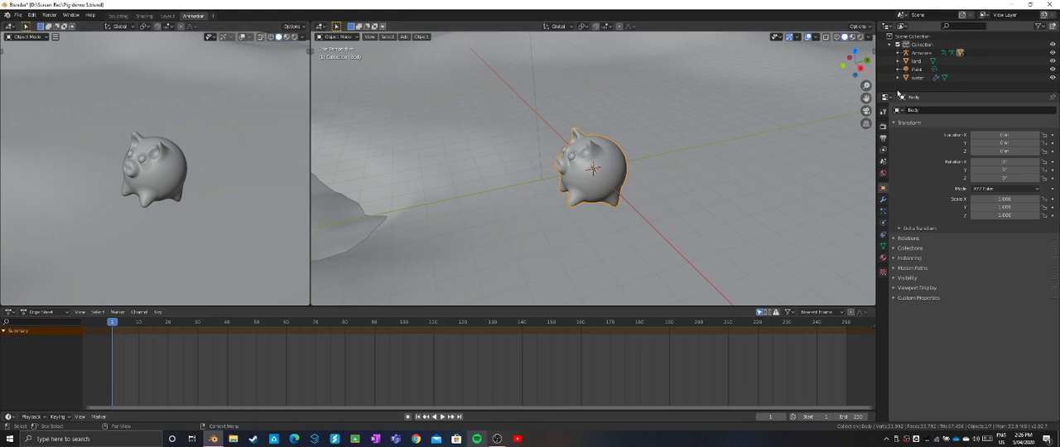
# - Show the pig in right orthographic wireframe view and hide the land object
pyautogui.click(859, 66)
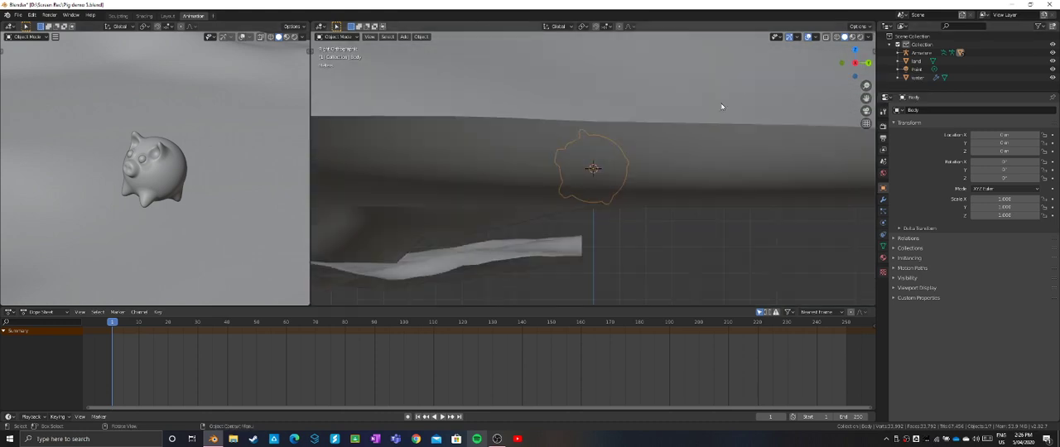
pyautogui.click(837, 37)
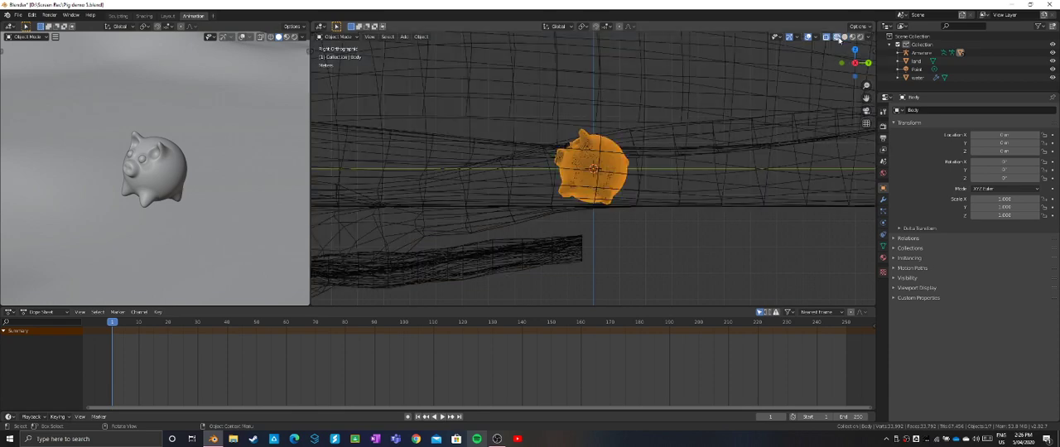
pyautogui.scroll(4, 654, 86)
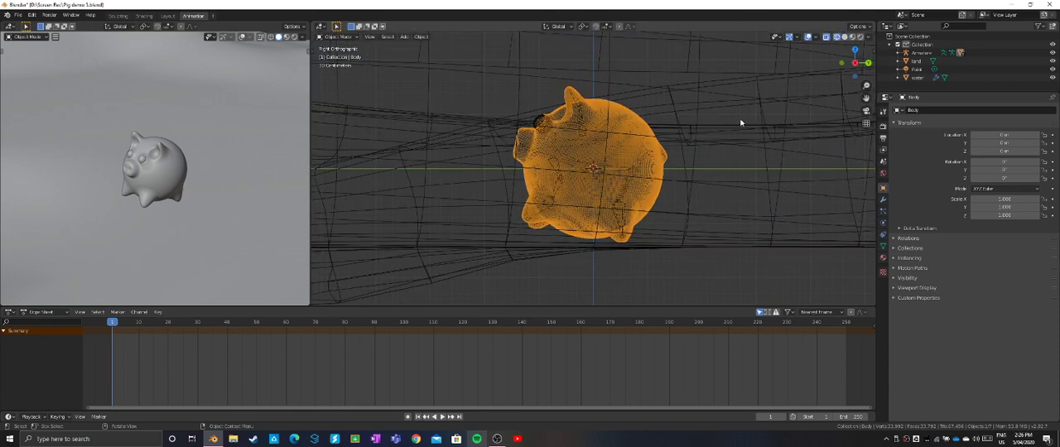
pyautogui.click(1052, 61)
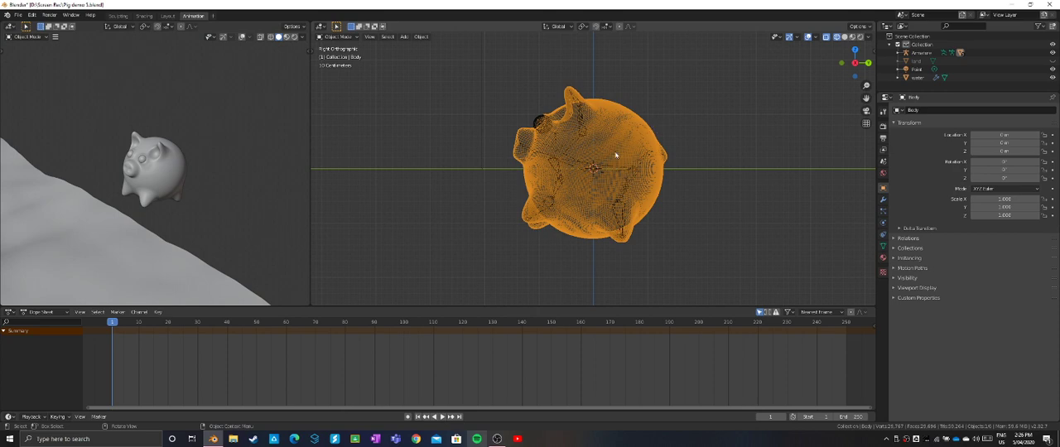
pyautogui.scroll(2, 616, 155)
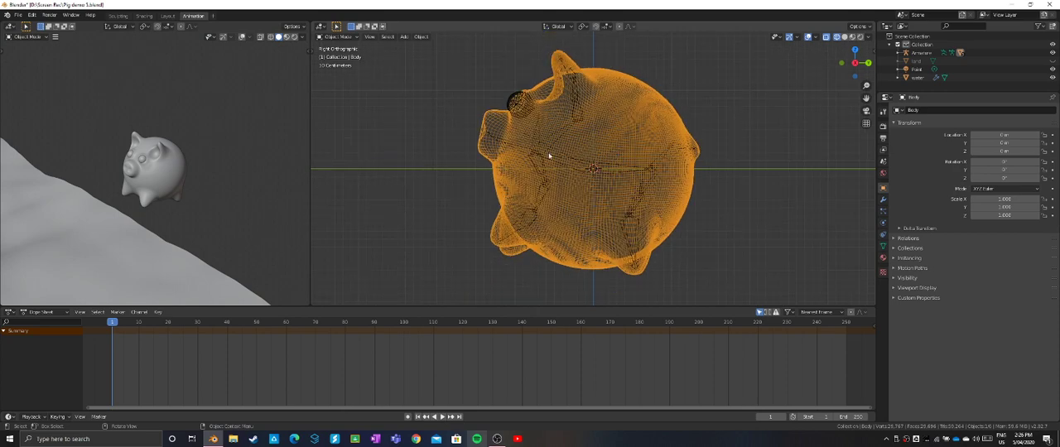
# - Select the Armature and switch it to Pose Mode
pyautogui.click(340, 37)
pyautogui.click(912, 53)
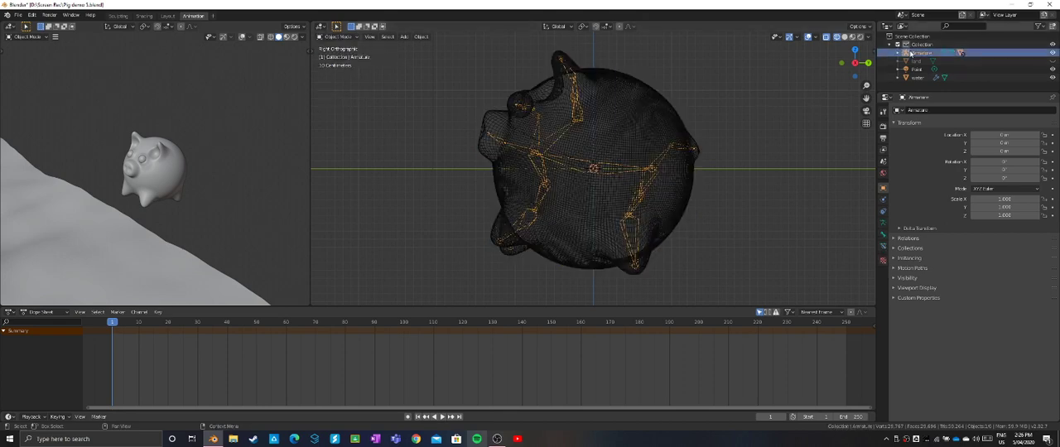
pyautogui.click(335, 37)
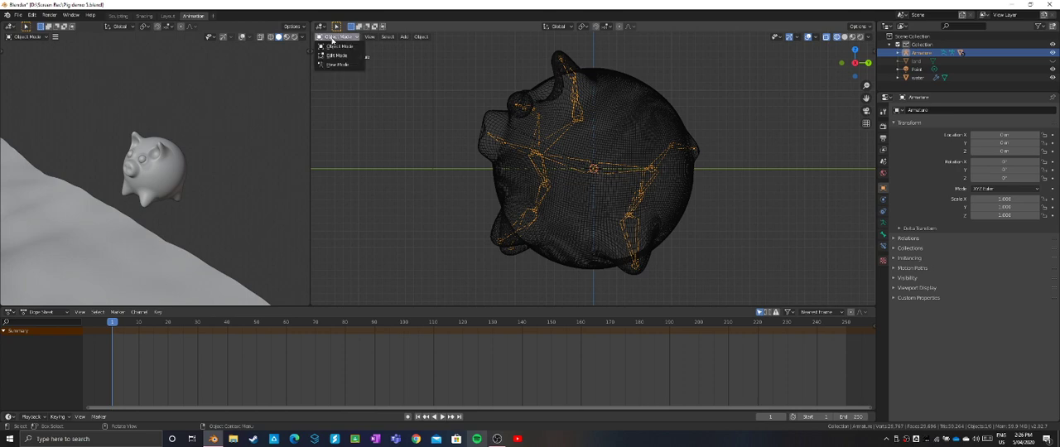
pyautogui.click(346, 65)
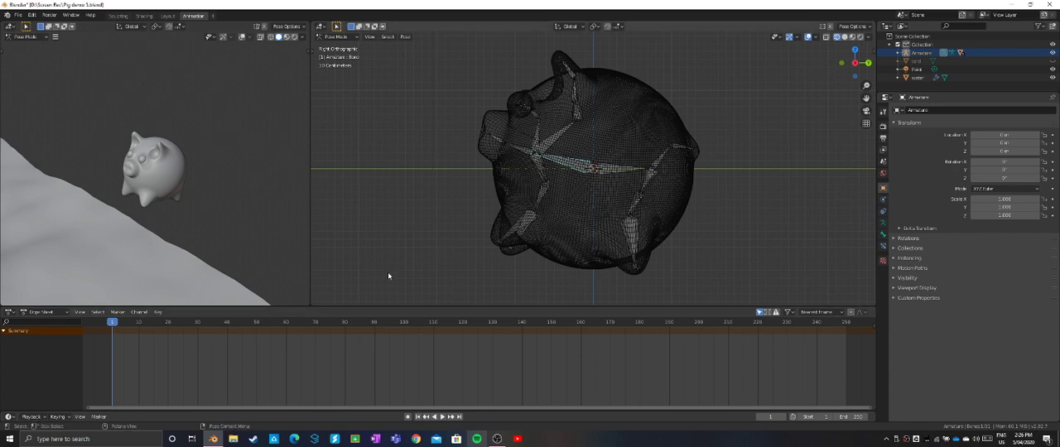
# - Rotate the front spine bone, which carries the head and front legs, downward until it is about horizontal
pyautogui.scroll(2, 581, 164)
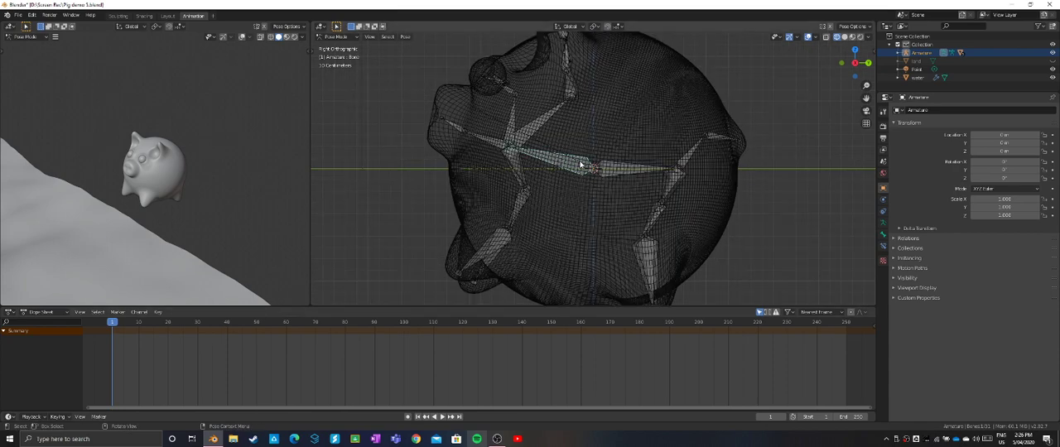
pyautogui.click(545, 122)
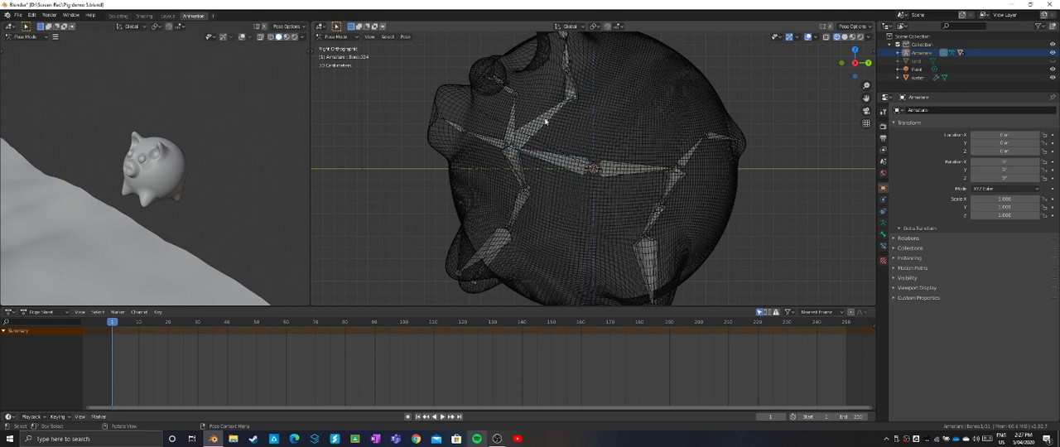
pyautogui.click(545, 123)
pyautogui.click(545, 158)
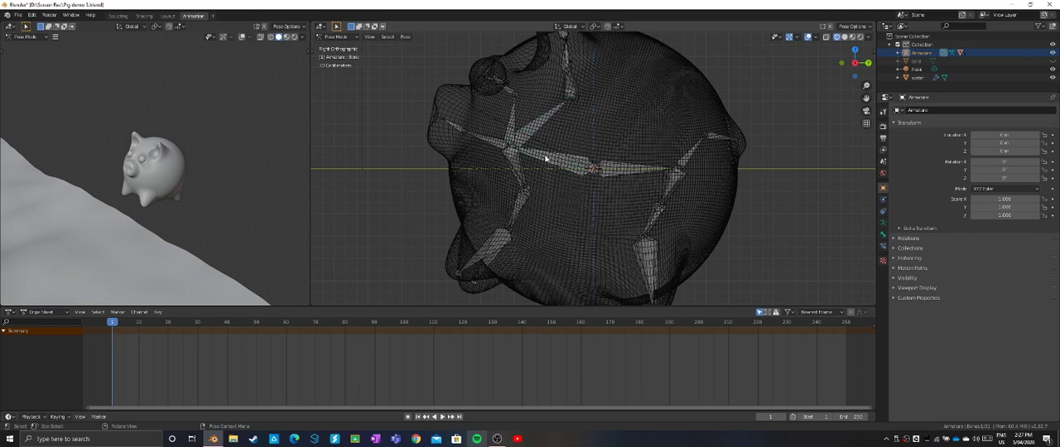
pyautogui.press('r')
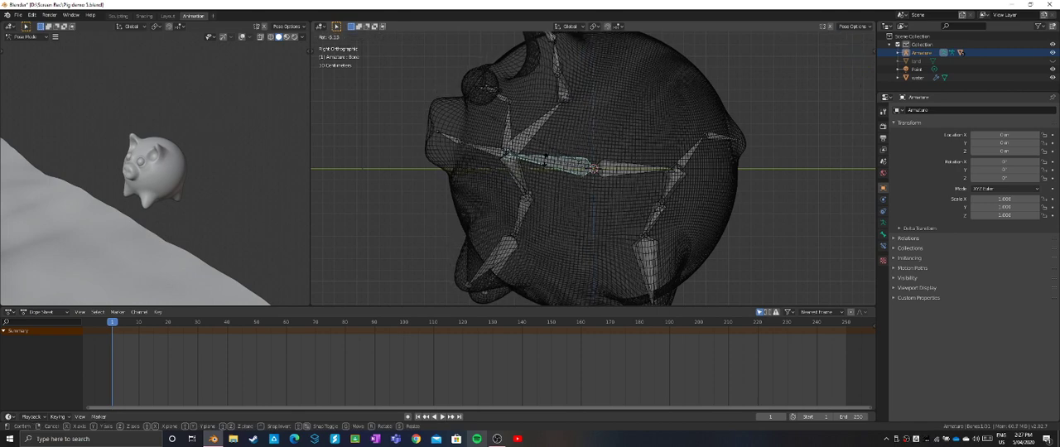
pyautogui.click(545, 171)
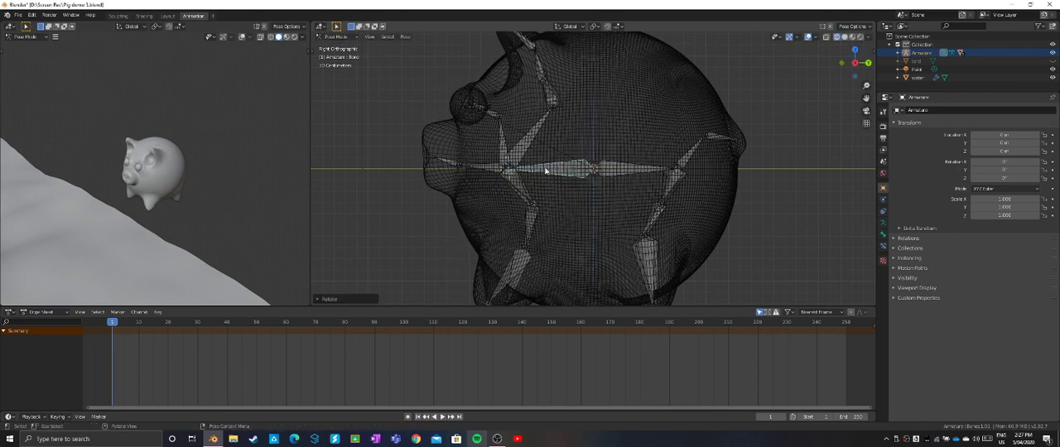
# - Rotate the front lower leg bone backward until it lines up with the opposite front leg
pyautogui.click(516, 271)
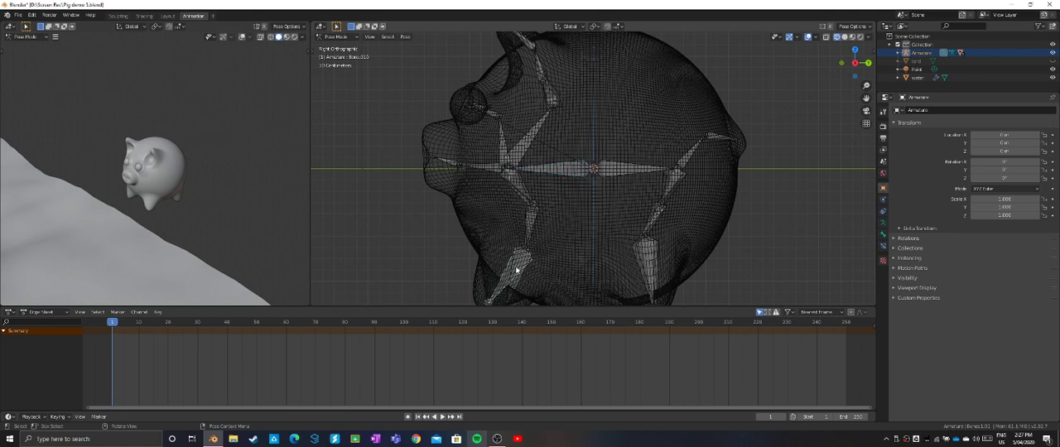
pyautogui.keyDown('shift'); pyautogui.scroll(-5, 550, 198); pyautogui.keyUp('shift')
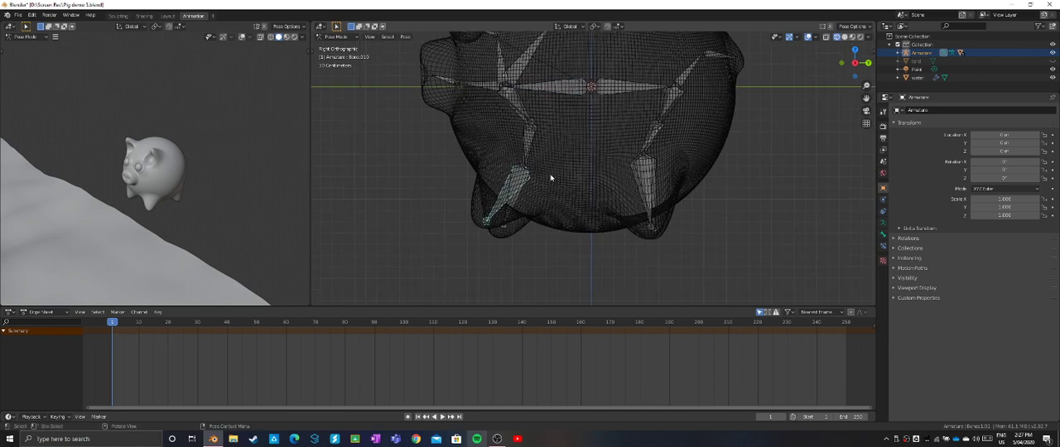
pyautogui.scroll(3, 541, 168)
pyautogui.keyDown('shift'); pyautogui.moveTo(542, 168); pyautogui.dragTo(577, 160, button='middle'); pyautogui.keyUp('shift')
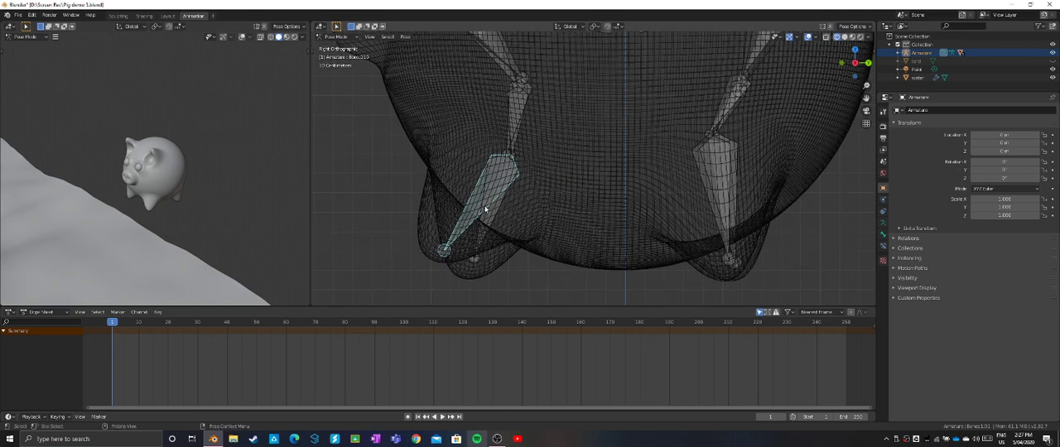
pyautogui.press('r')
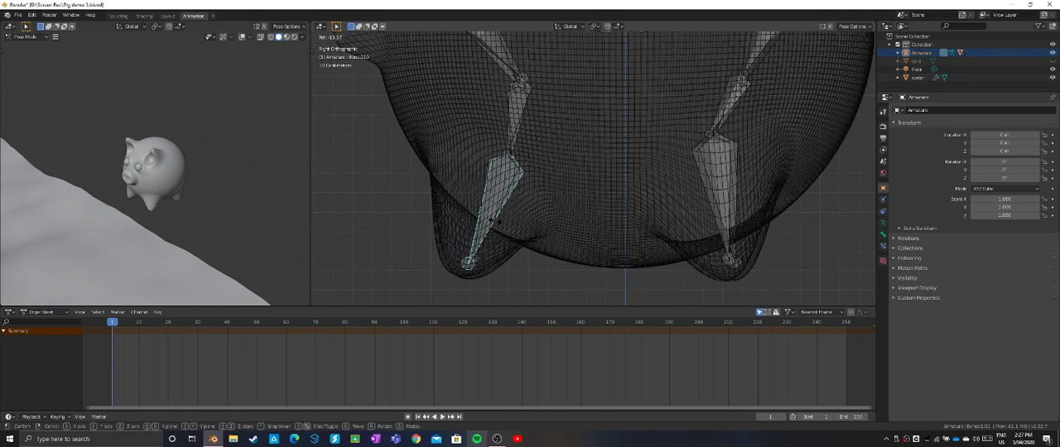
pyautogui.click(498, 222)
# - Rotate the rear lower leg bone slightly backward so its foot lines up with the opposite rear leg
pyautogui.click(721, 196)
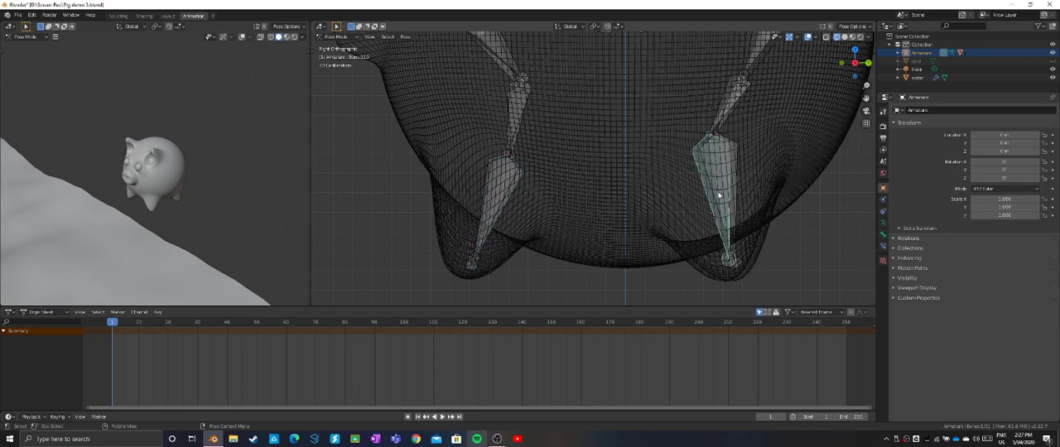
pyautogui.press('r')
pyautogui.click(704, 197)
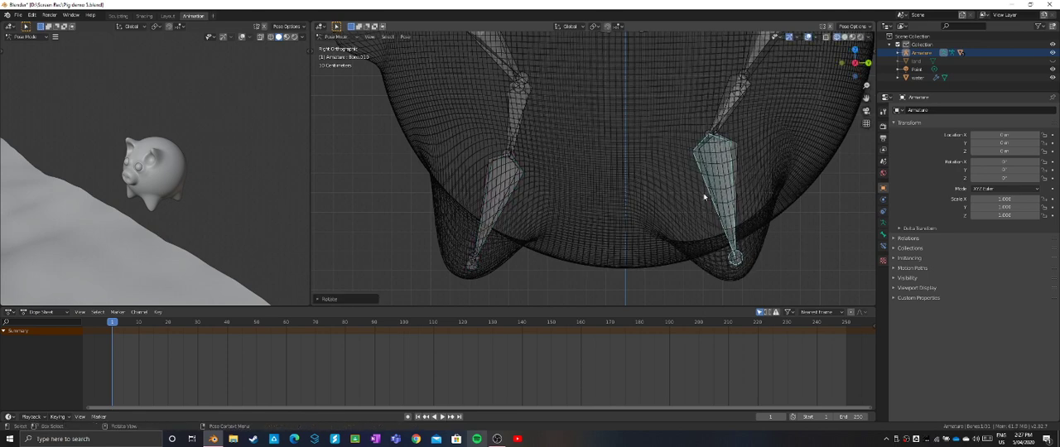
# - Fine-tune the rotation of the front lower leg bone and insert a LocScale keyframe for it at frame 1
pyautogui.click(496, 203)
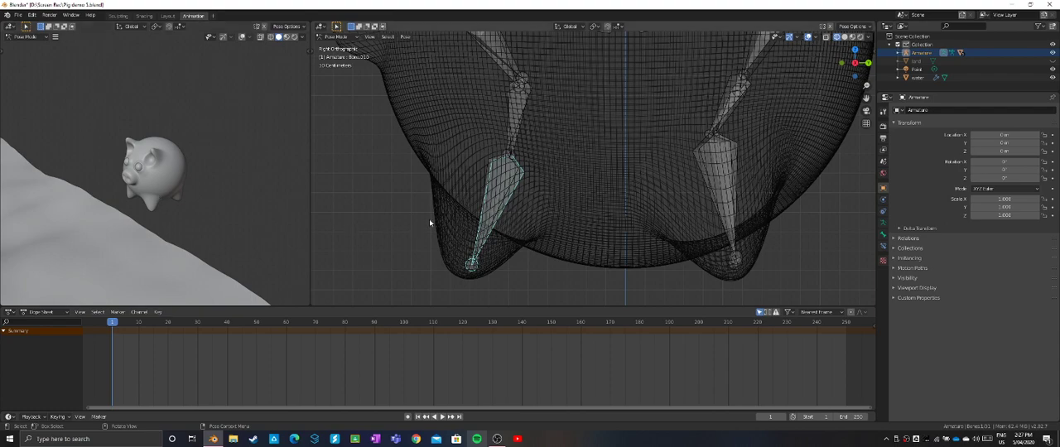
pyautogui.press('r')
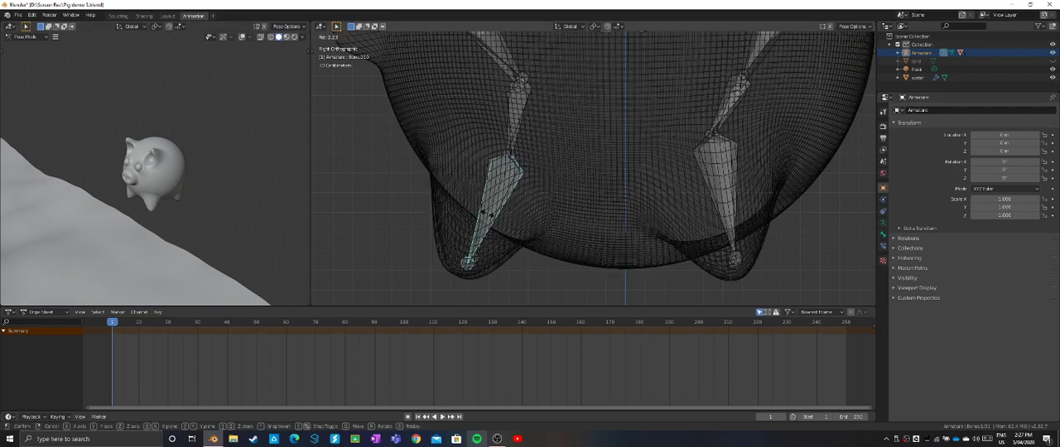
pyautogui.click(490, 215)
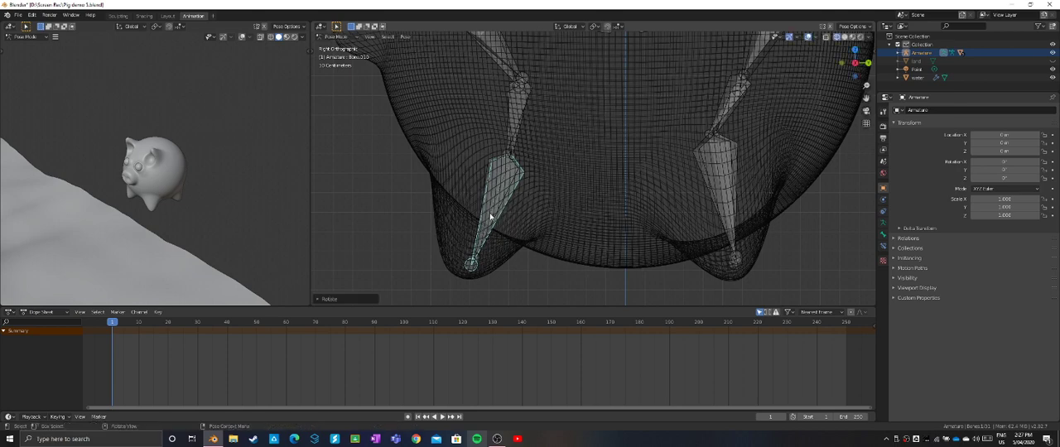
pyautogui.press('i')
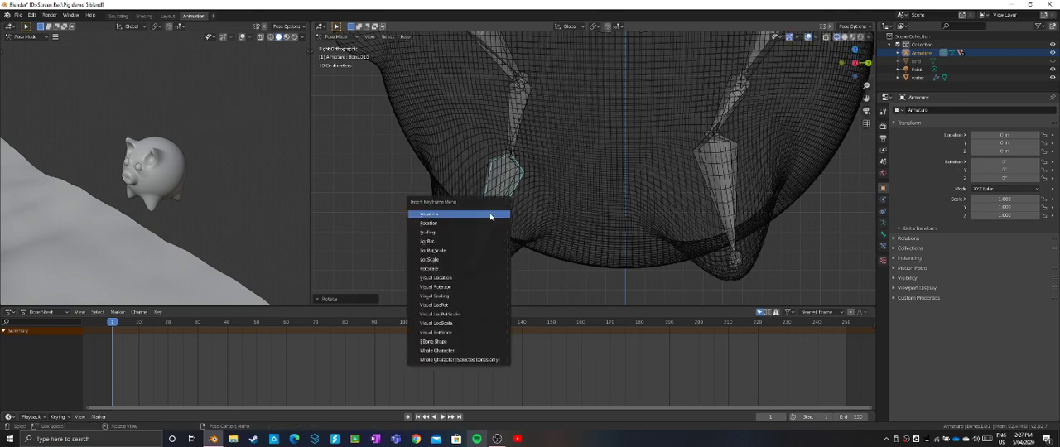
pyautogui.click(483, 262)
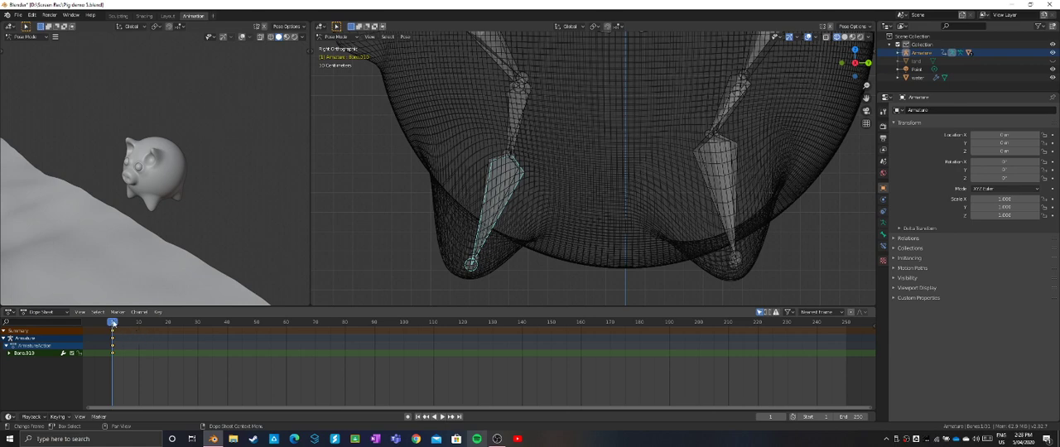
# - Advance to frame 24, rotate the front lower leg bone about 20° forward, and insert a LocScale keyframe
pyautogui.press('space')
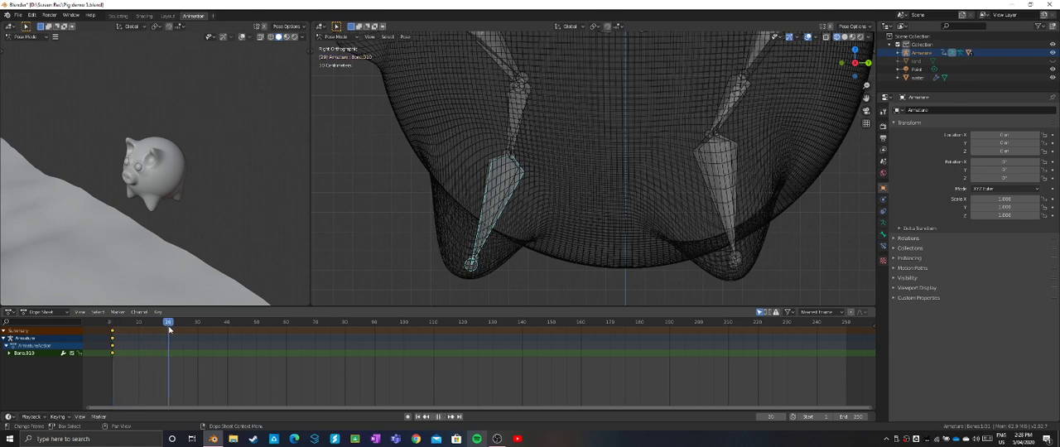
pyautogui.press('space')
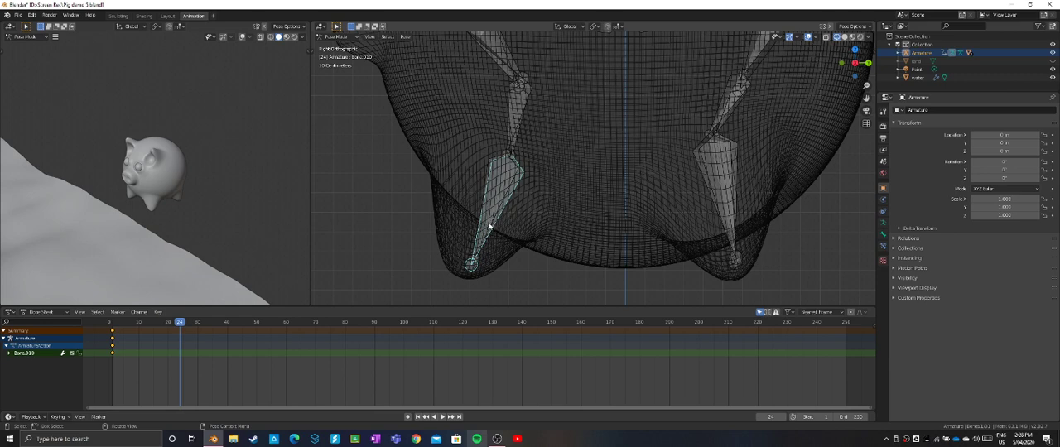
pyautogui.press('r')
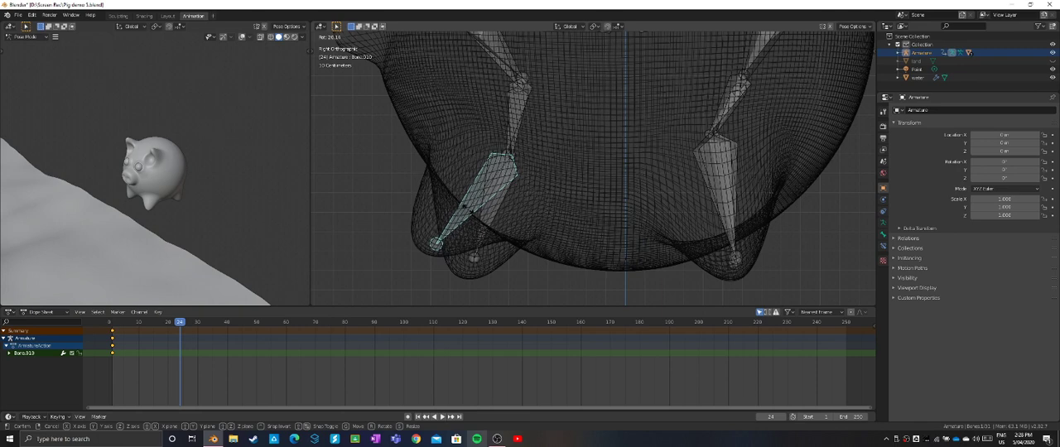
pyautogui.click(468, 213)
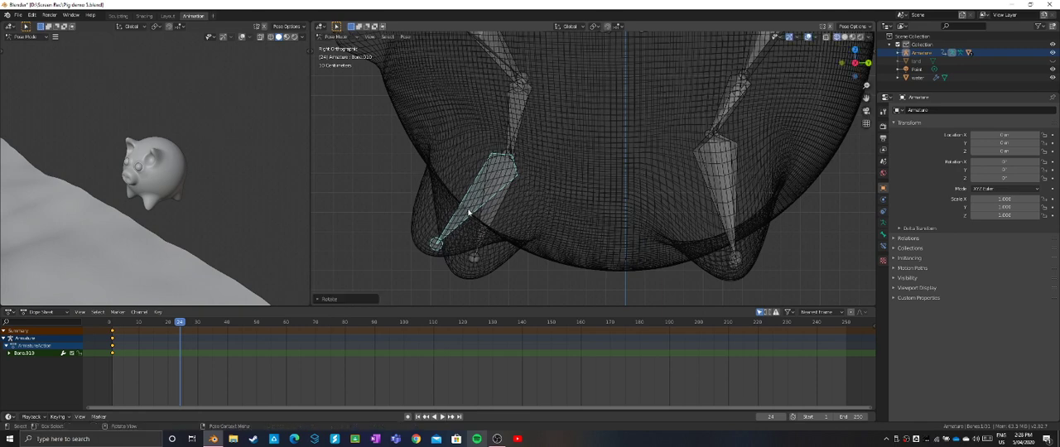
pyautogui.press('i')
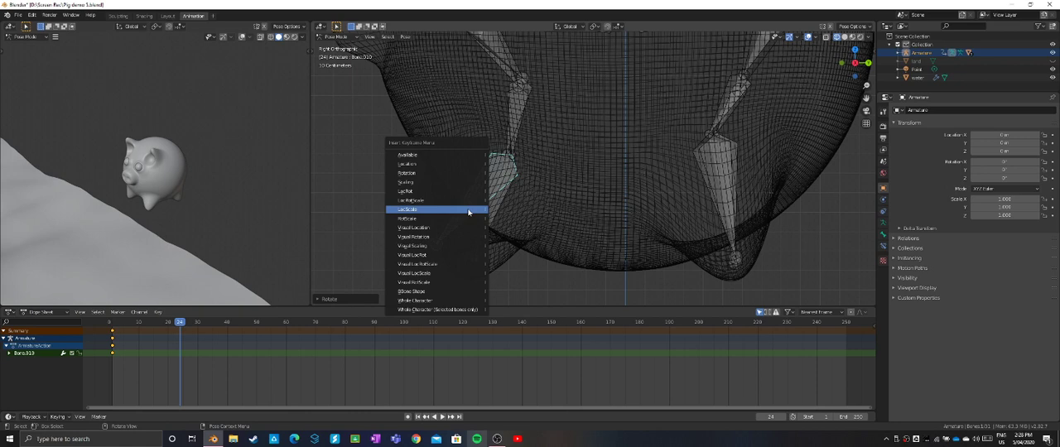
pyautogui.click(468, 210)
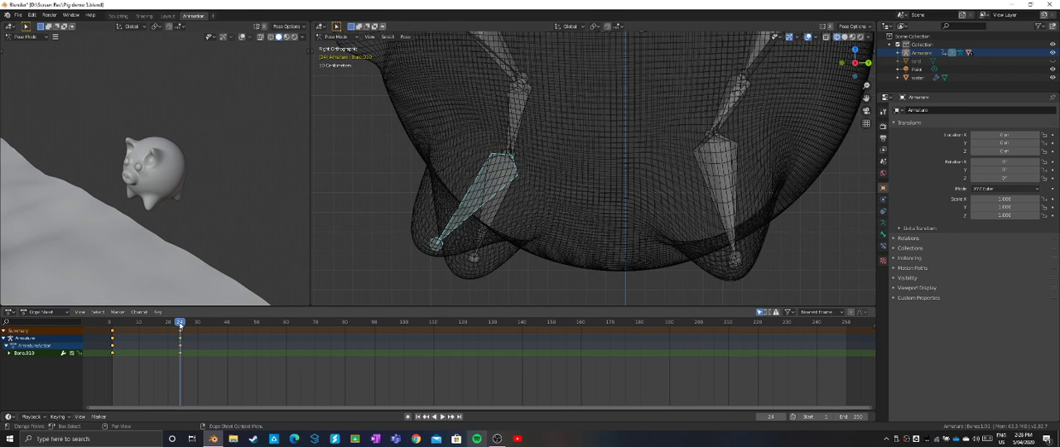
# - Return to frame 1, rotate the front lower leg bone backward past the opposite leg, insert a LocScale keyframe, and preview the swing to frame 24
pyautogui.moveTo(180, 323); pyautogui.dragTo(111, 329)
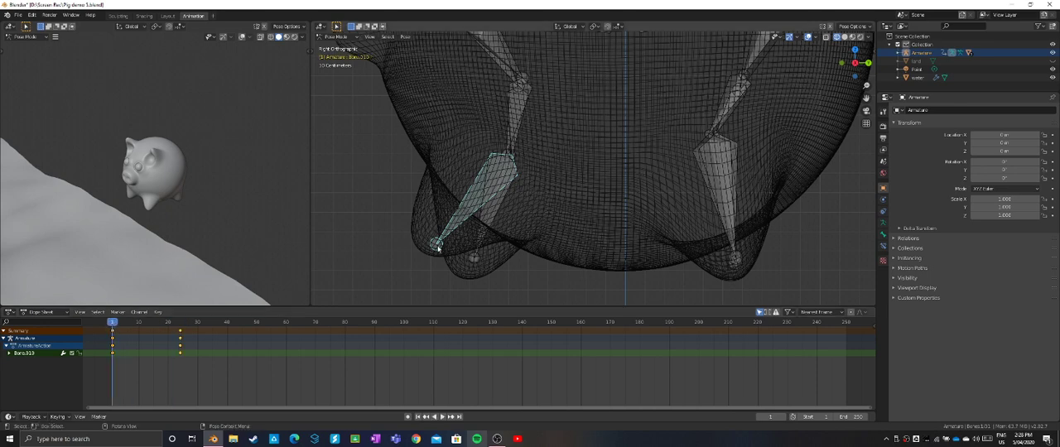
pyautogui.press('r')
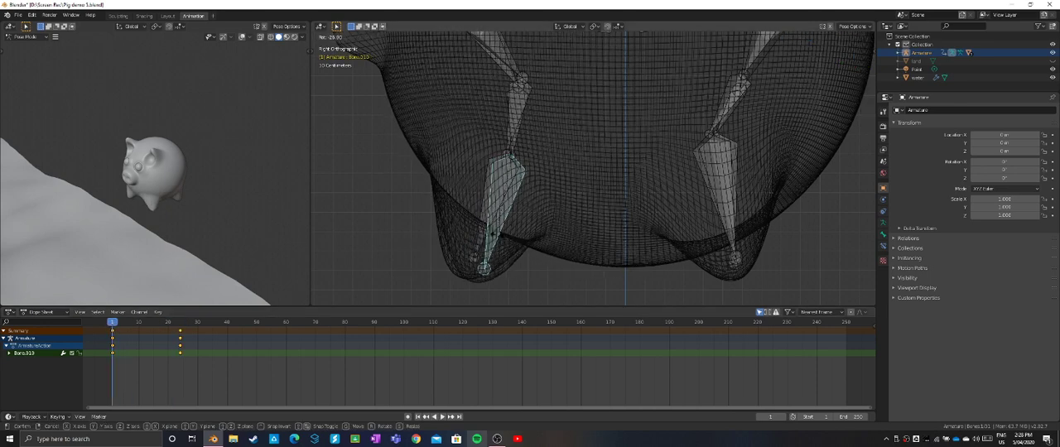
pyautogui.click(539, 233)
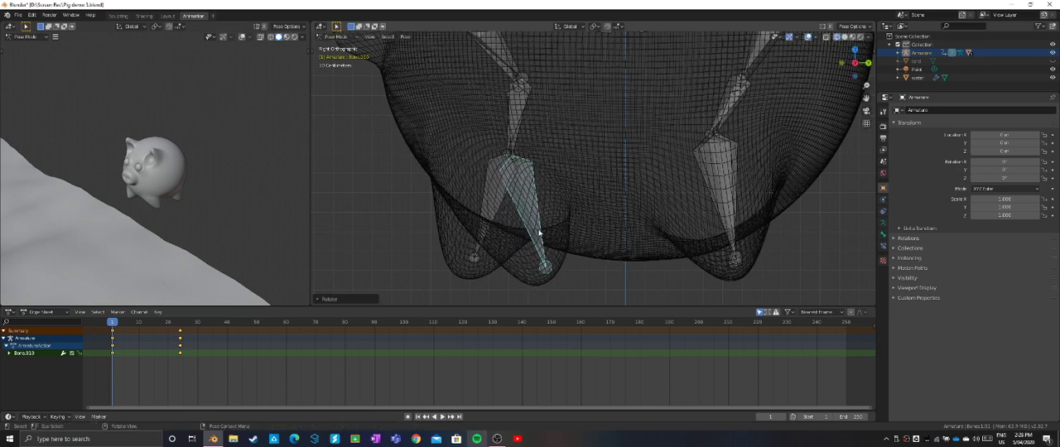
pyautogui.press('i')
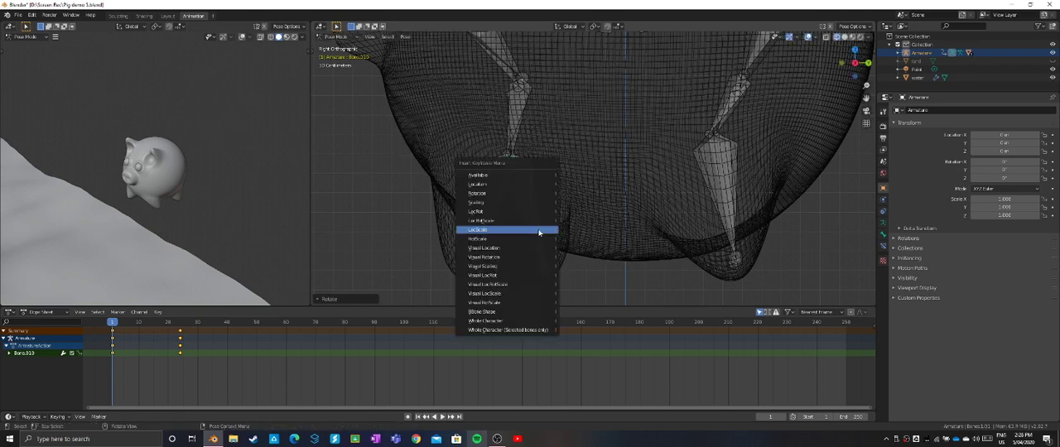
pyautogui.click(539, 233)
pyautogui.press('space')
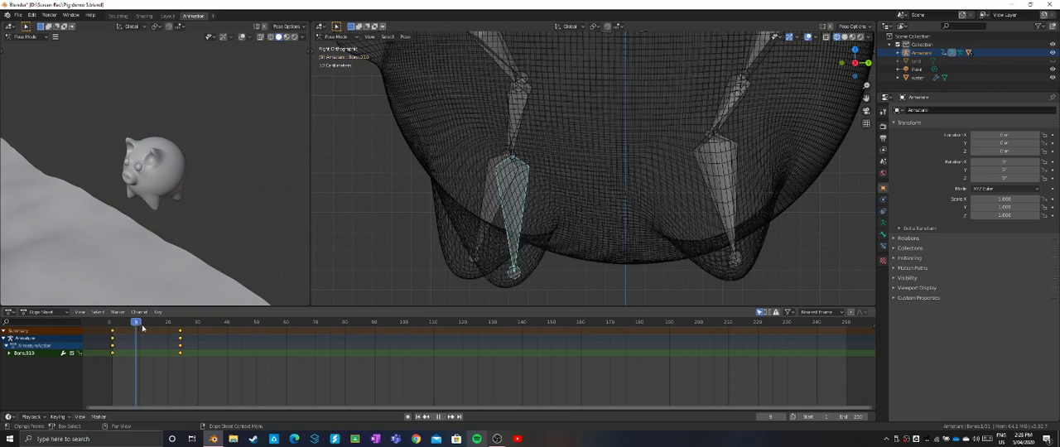
pyautogui.moveTo(142, 329); pyautogui.dragTo(180, 332)
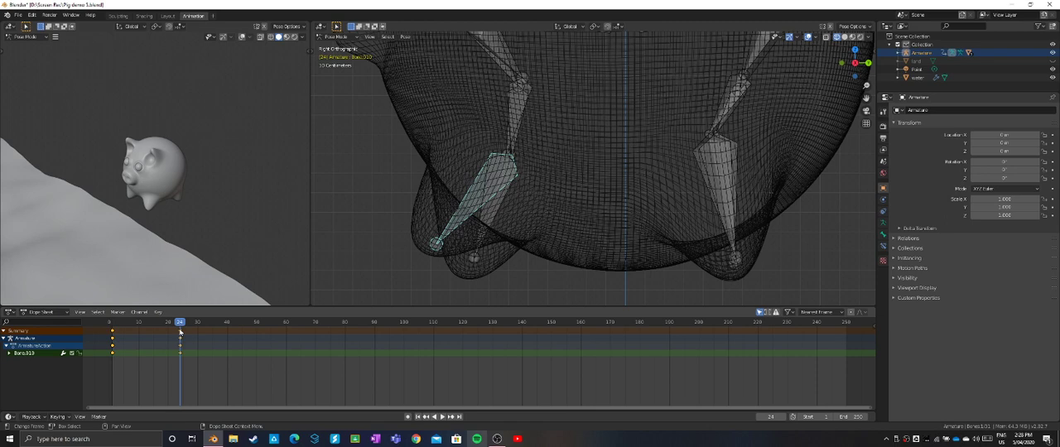
# - Copy the front lower leg bone's keyframes from frames 1 and 24 and paste them starting at frame 48
pyautogui.moveTo(205, 375); pyautogui.dragTo(108, 330)
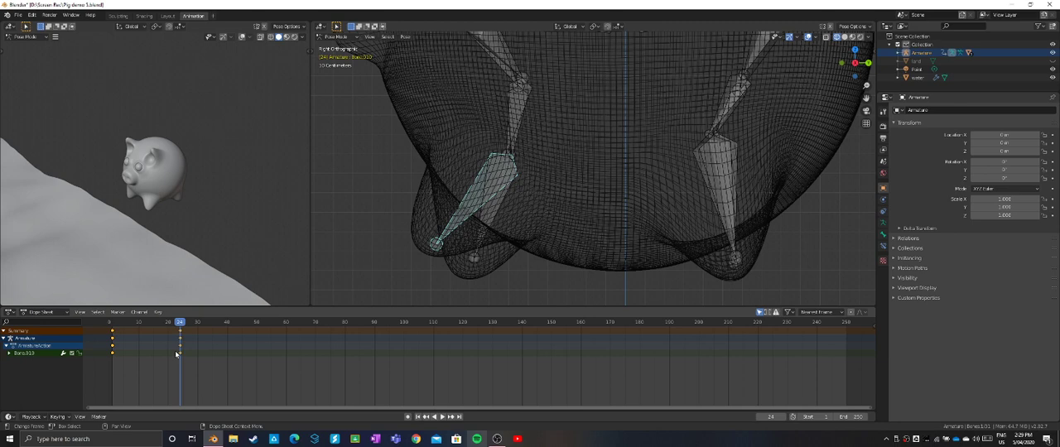
pyautogui.hotkey('ctrl', 'c')
pyautogui.moveTo(182, 325); pyautogui.dragTo(251, 337)
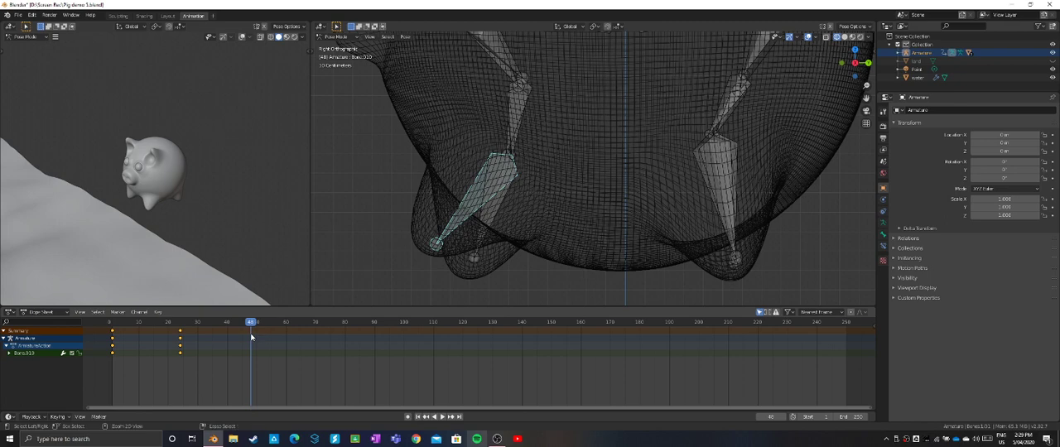
pyautogui.hotkey('ctrl', 'v')
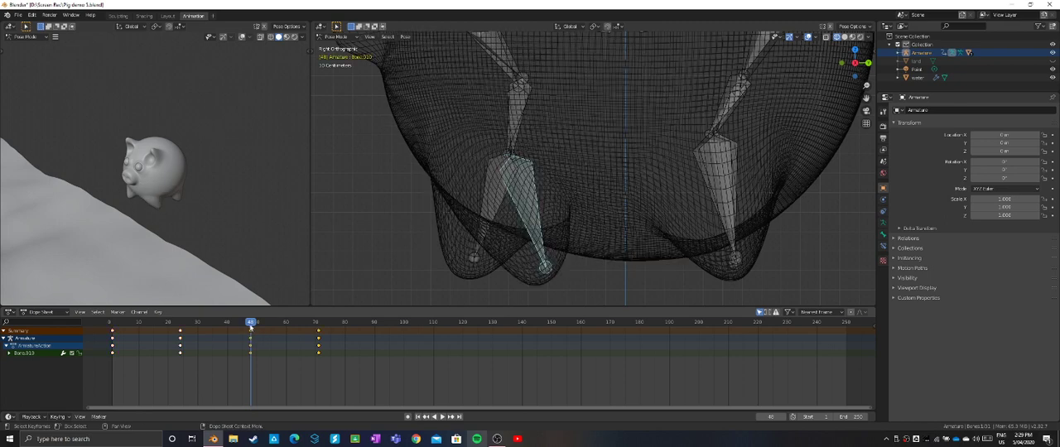
# - Paste the copied pair of lower leg keyframes starting at frame 94 and again at frame 138
pyautogui.moveTo(250, 325); pyautogui.dragTo(387, 329)
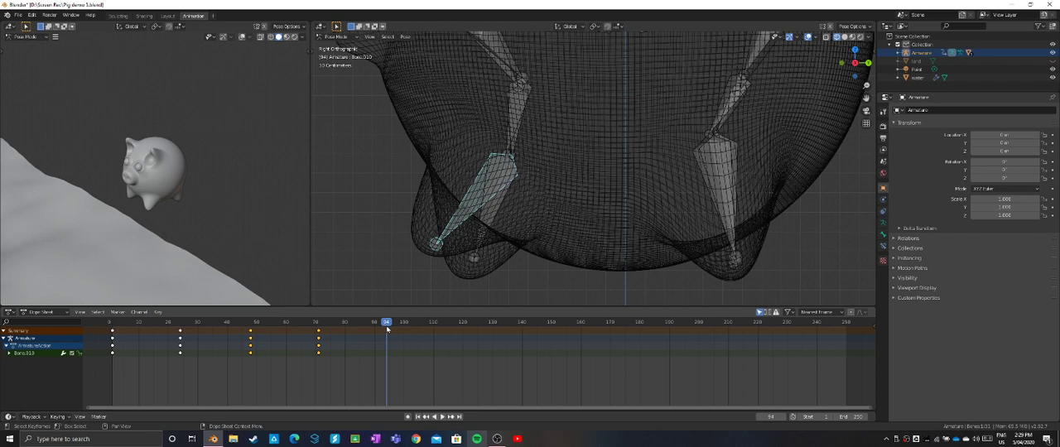
pyautogui.hotkey('ctrl', 'v')
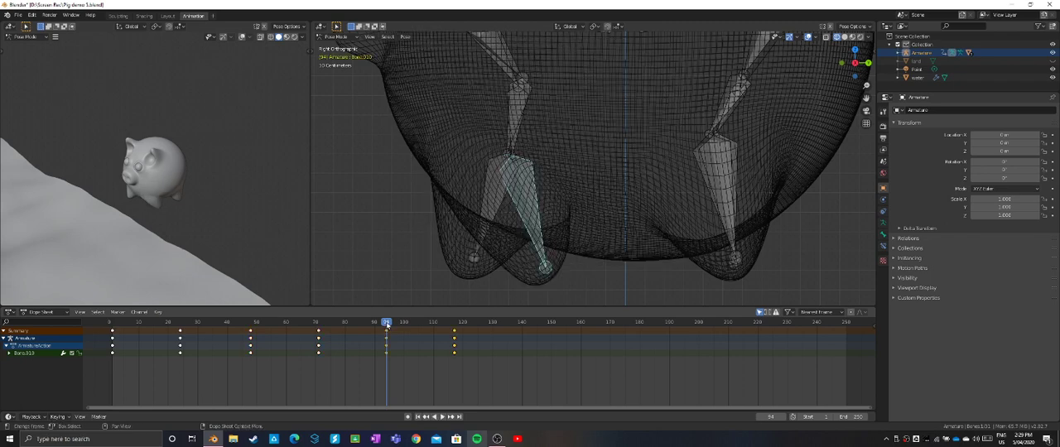
pyautogui.press('space')
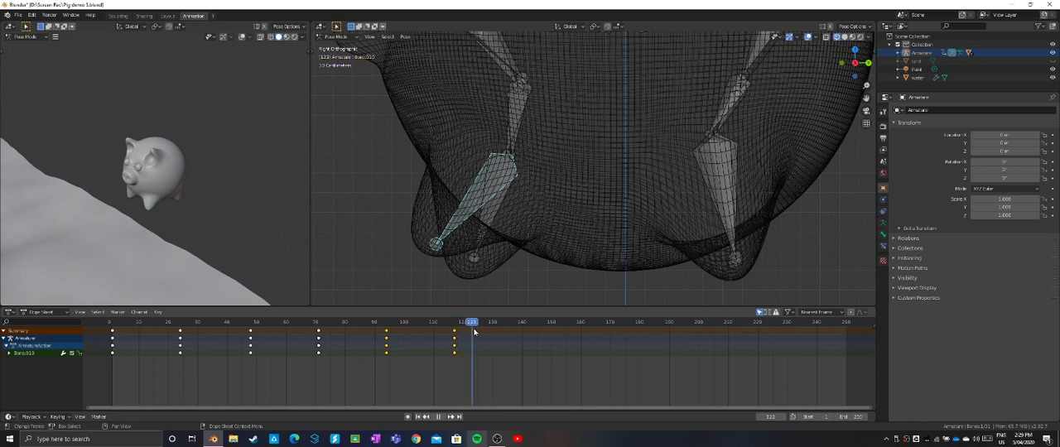
pyautogui.click(462, 330)
pyautogui.moveTo(462, 330); pyautogui.dragTo(516, 332)
pyautogui.hotkey('ctrl', 'v')
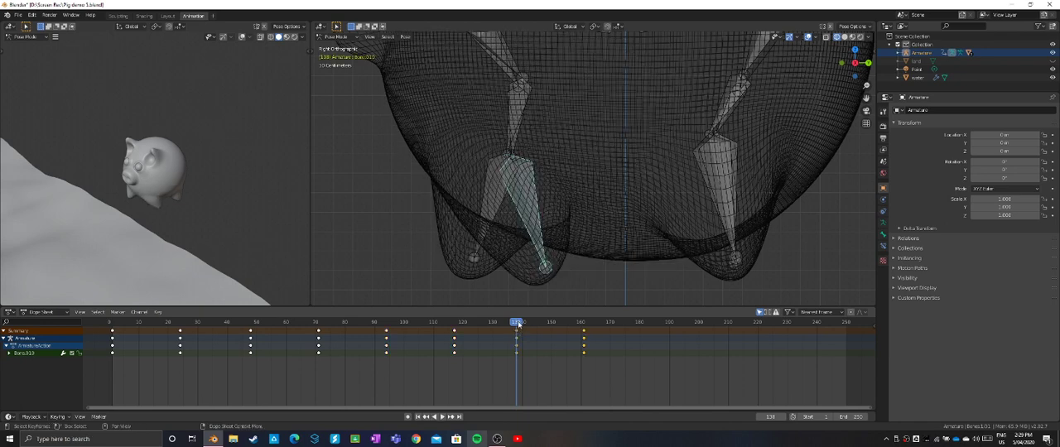
# - Paste the lower leg keyframe pair starting at frames 180 and 224, and return to frame 1
pyautogui.press('space')
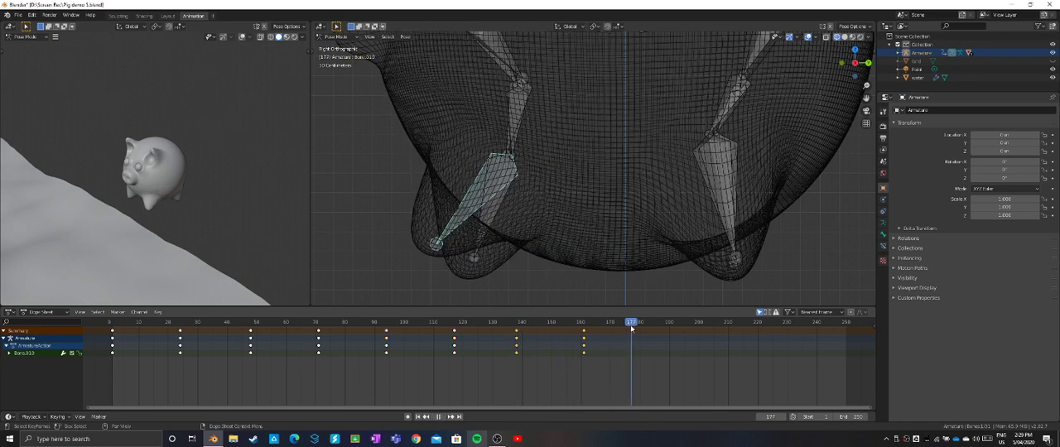
pyautogui.press('space')
pyautogui.hotkey('ctrl', 'v')
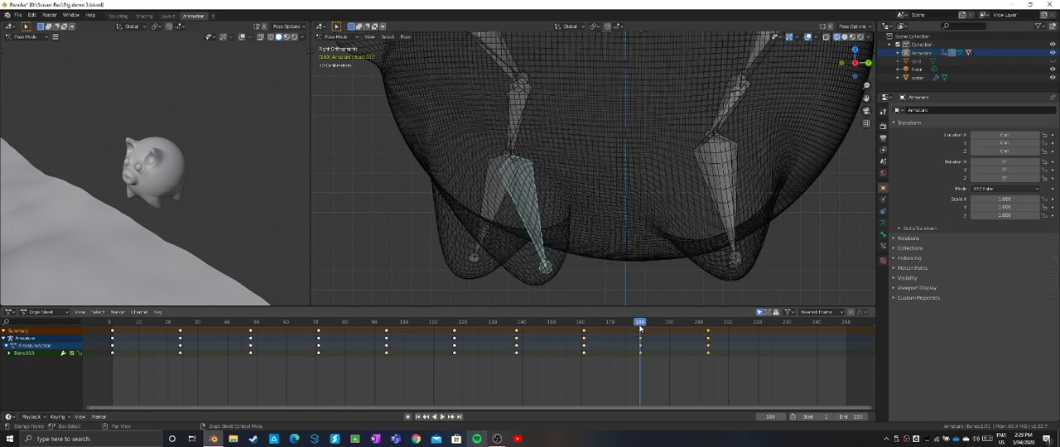
pyautogui.moveTo(640, 325); pyautogui.dragTo(771, 328)
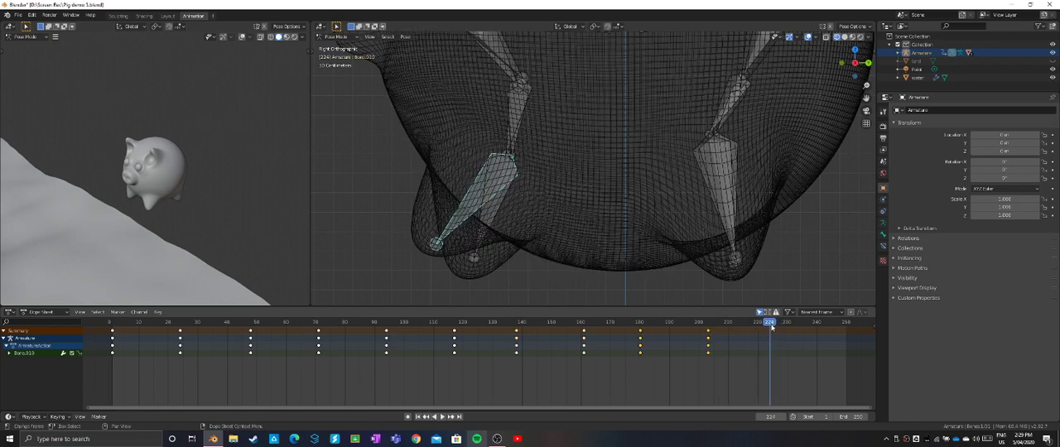
pyautogui.hotkey('ctrl', 'v')
pyautogui.press('space')
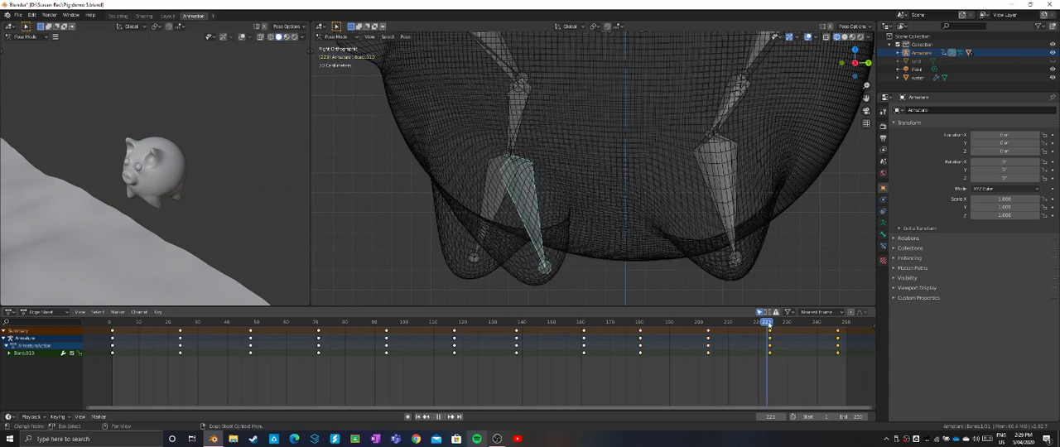
pyautogui.moveTo(479, 328); pyautogui.dragTo(112, 321)
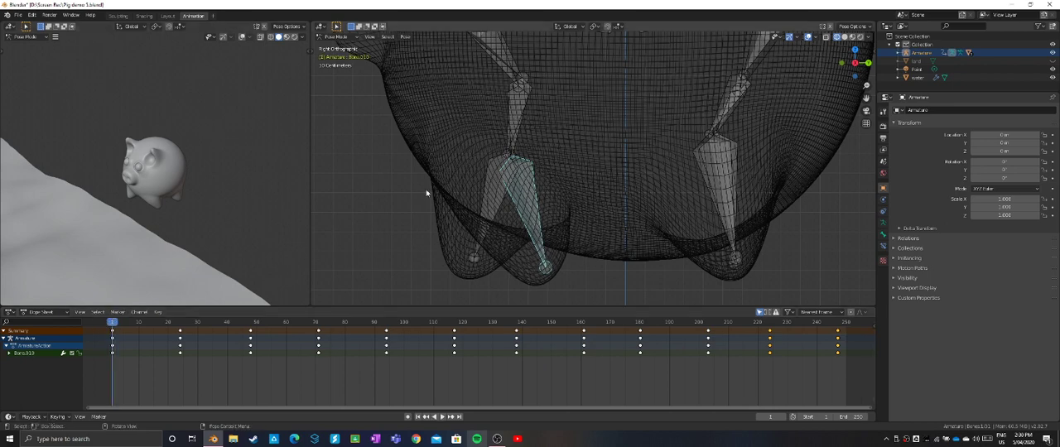
# - Rotate the bone directly above the front lower leg slightly backward and insert a LocScale keyframe for it at frame 1
pyautogui.click(515, 143)
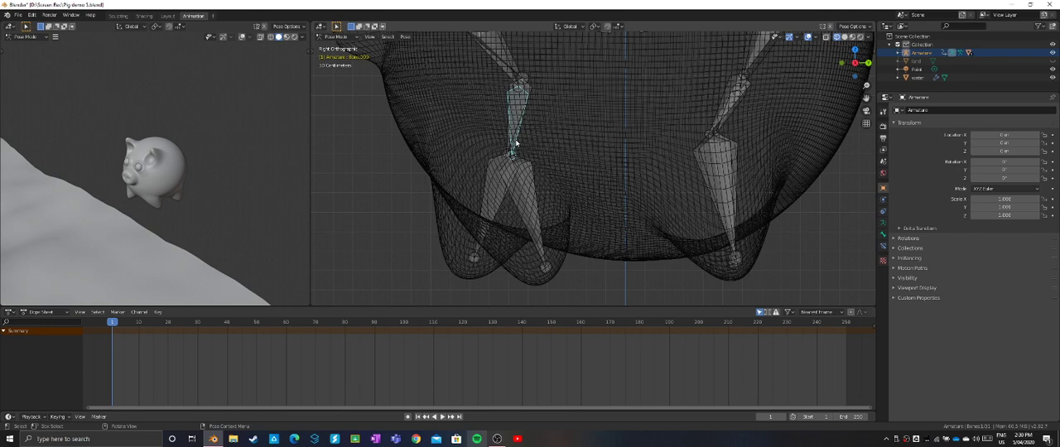
pyautogui.press('r')
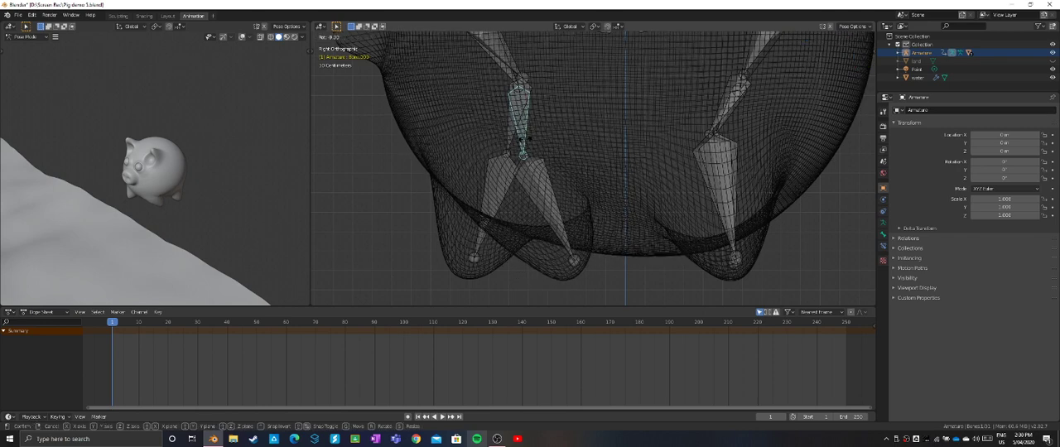
pyautogui.click(524, 144)
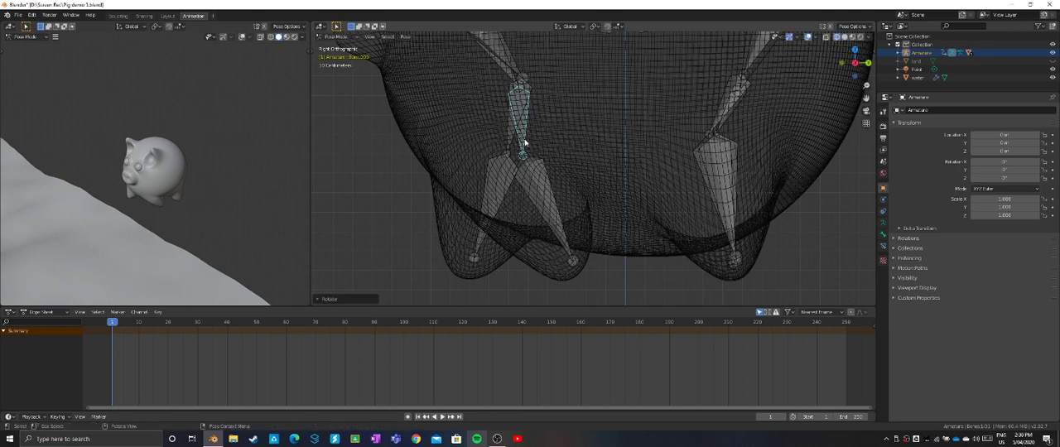
pyautogui.press('i')
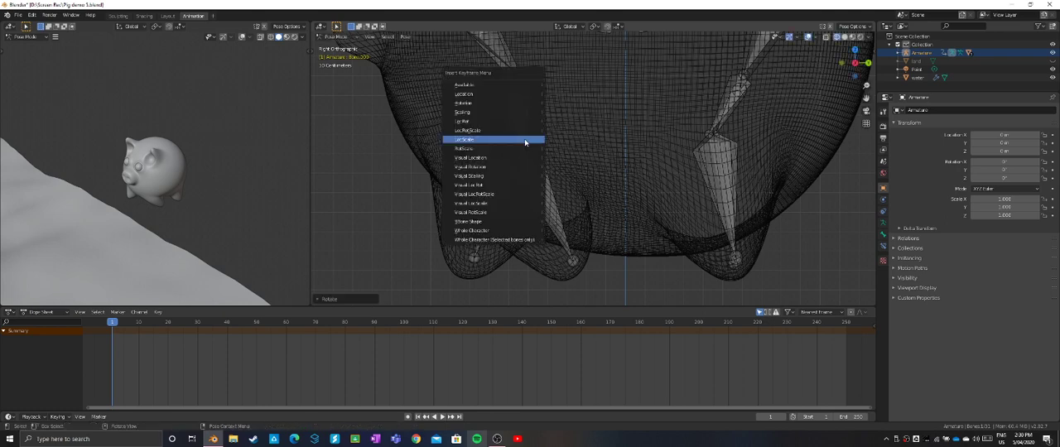
pyautogui.click(524, 142)
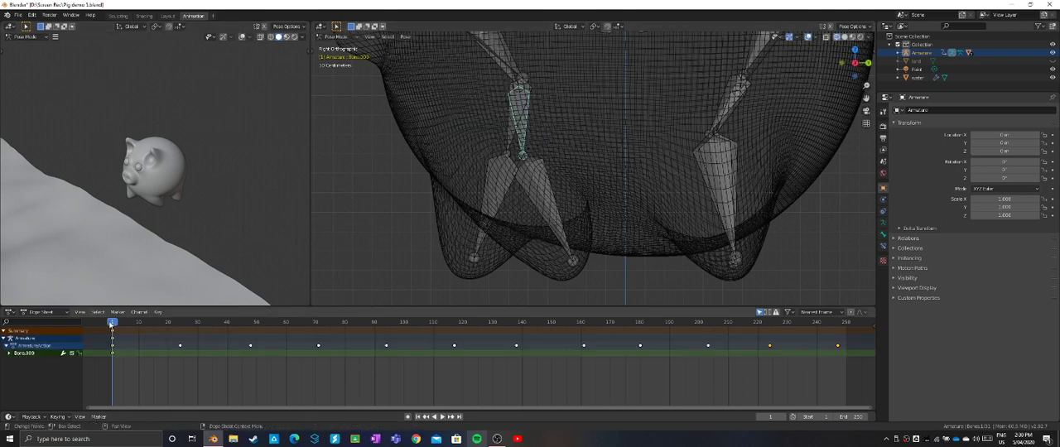
# - Advance to frame 24, rotate the bone above the front lower leg slightly forward, and insert a LocScale keyframe
pyautogui.moveTo(112, 323); pyautogui.dragTo(181, 333)
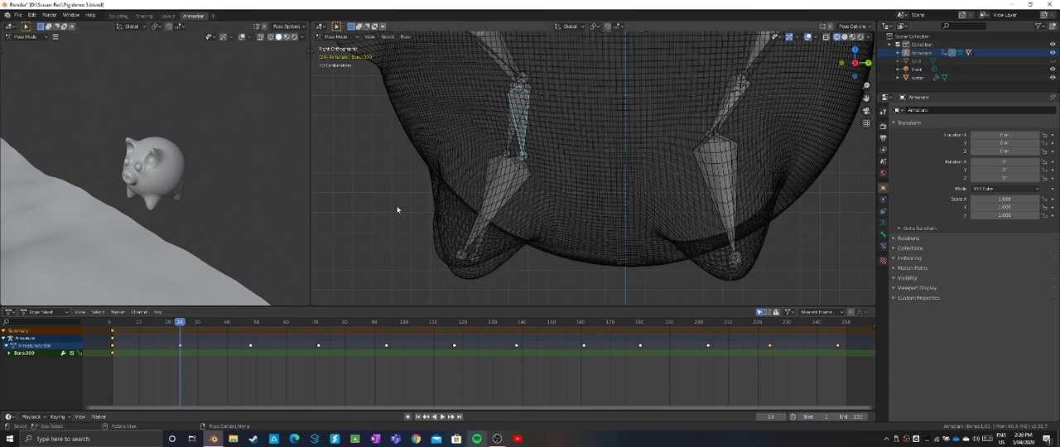
pyautogui.press('r')
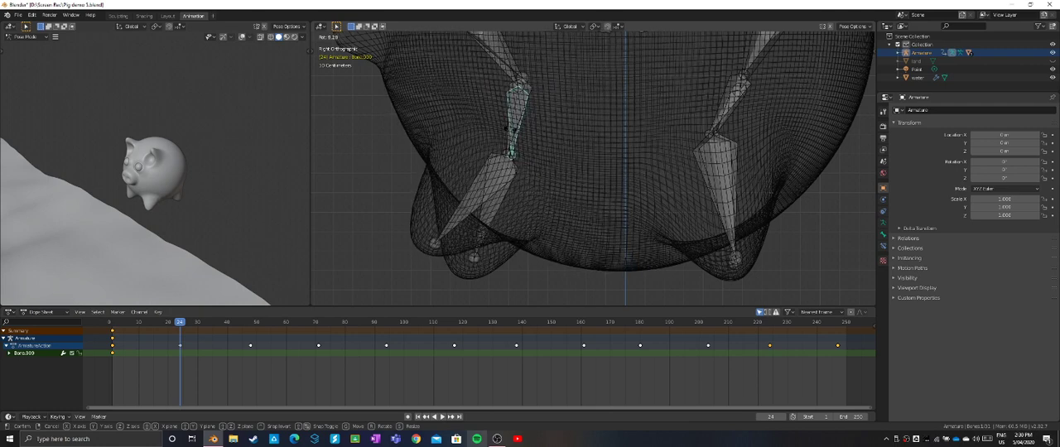
pyautogui.click(509, 131)
pyautogui.press('i')
pyautogui.click(509, 125)
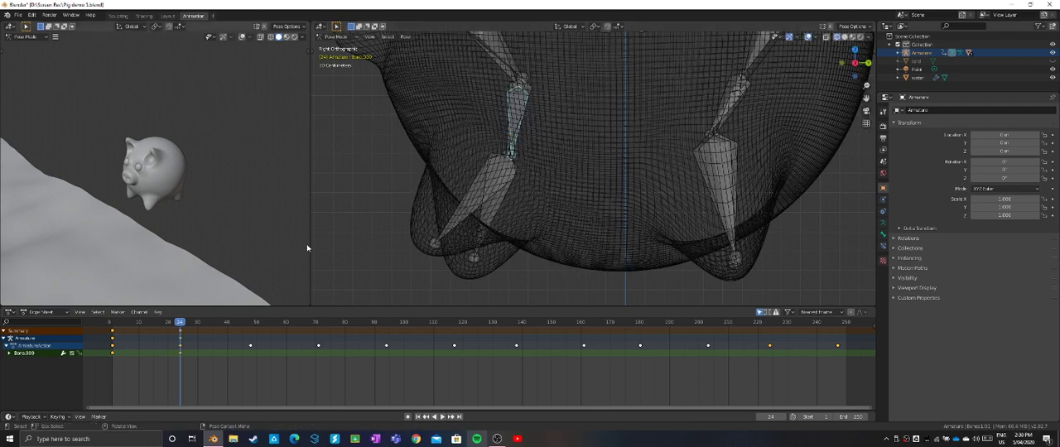
# - Copy the keyframes at frames 1 and 24 of the bone above the front lower leg and paste them starting at frame 48
pyautogui.moveTo(181, 326); pyautogui.dragTo(114, 322)
pyautogui.moveTo(200, 378); pyautogui.dragTo(90, 326)
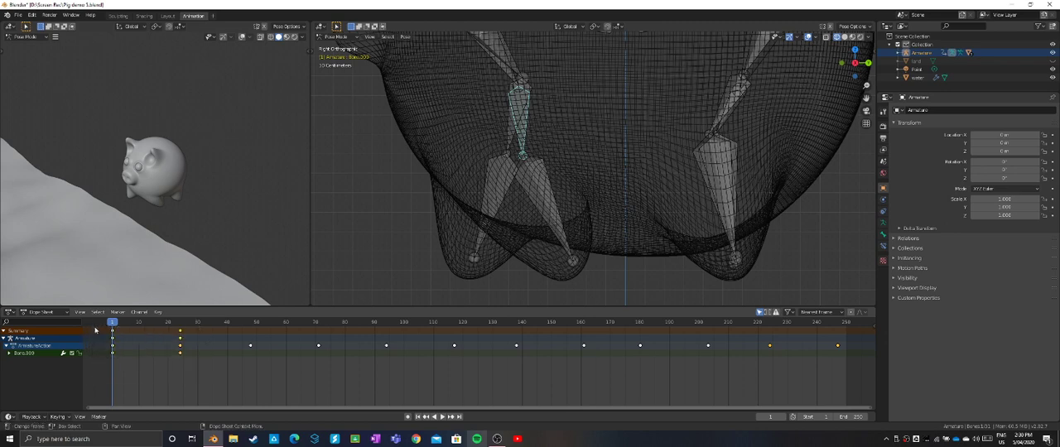
pyautogui.click(252, 323)
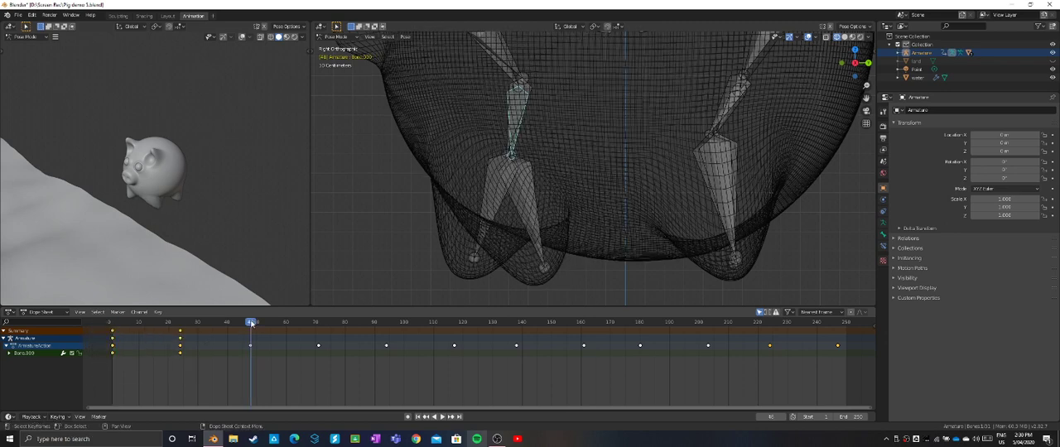
pyautogui.hotkey('ctrl', 'v')
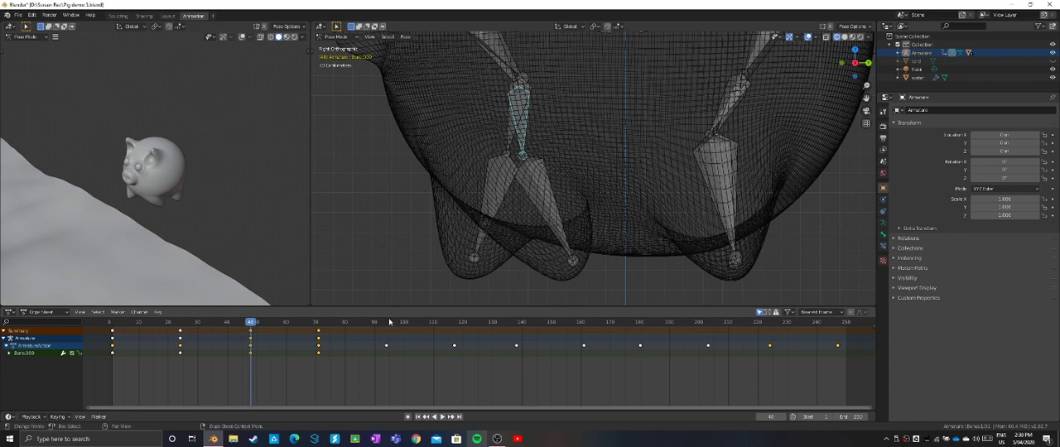
# - Paste the copied keyframe pair for the bone above the front lower leg starting at frames 94 and 138
pyautogui.click(387, 322)
pyautogui.hotkey('ctrl', 'v')
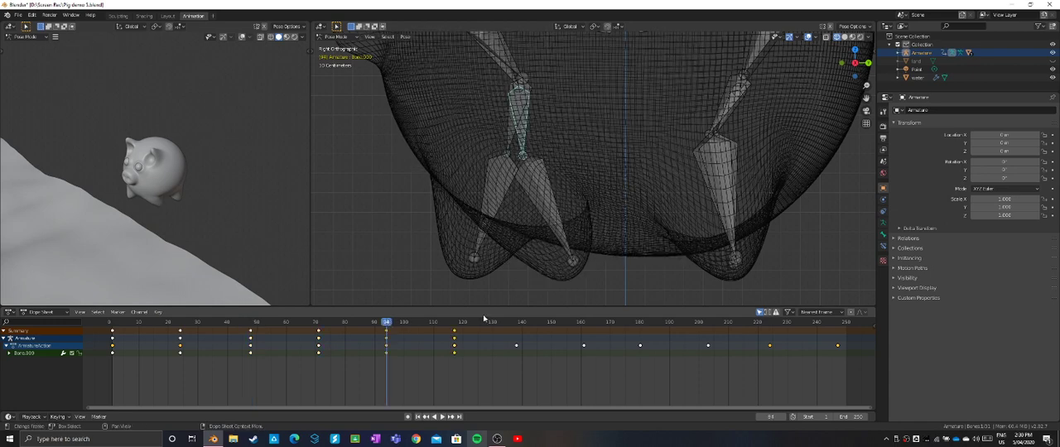
pyautogui.click(517, 323)
pyautogui.hotkey('ctrl', 'v')
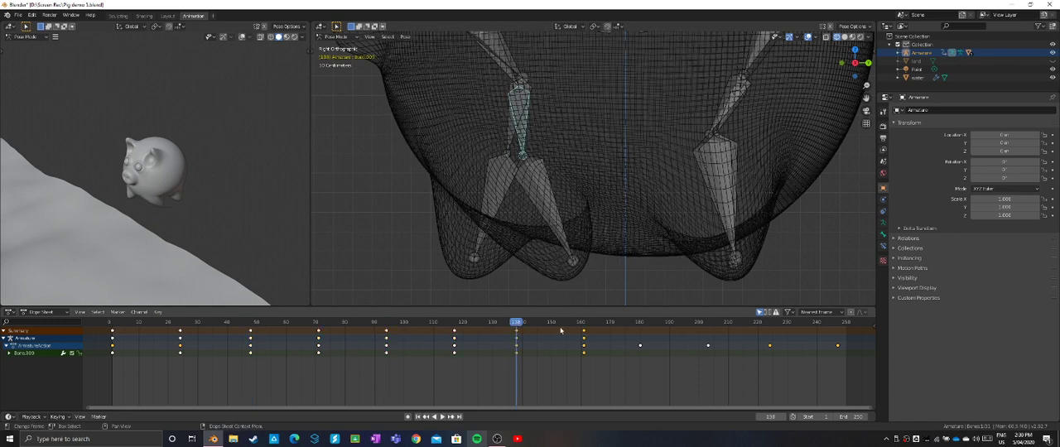
# - Paste the same bone's keyframe pair starting at frames 180 and 224, and return to frame 1
pyautogui.click(639, 323)
pyautogui.hotkey('ctrl', 'v')
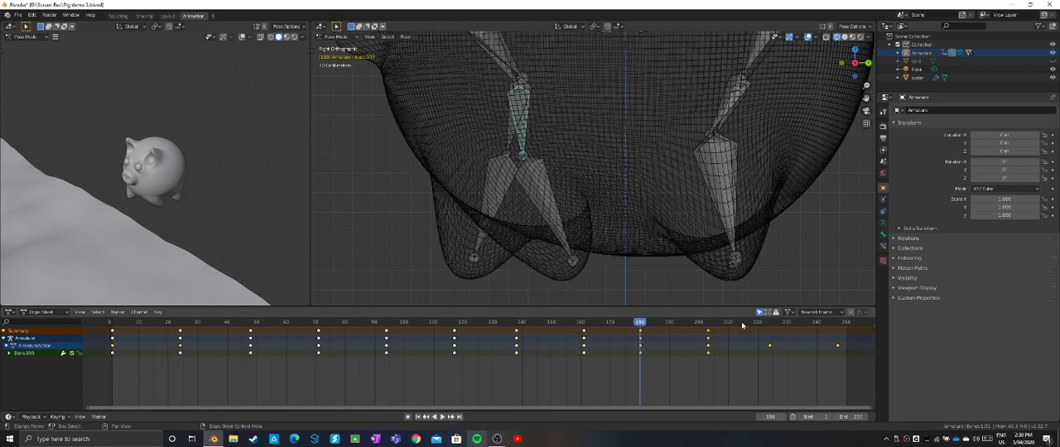
pyautogui.click(770, 323)
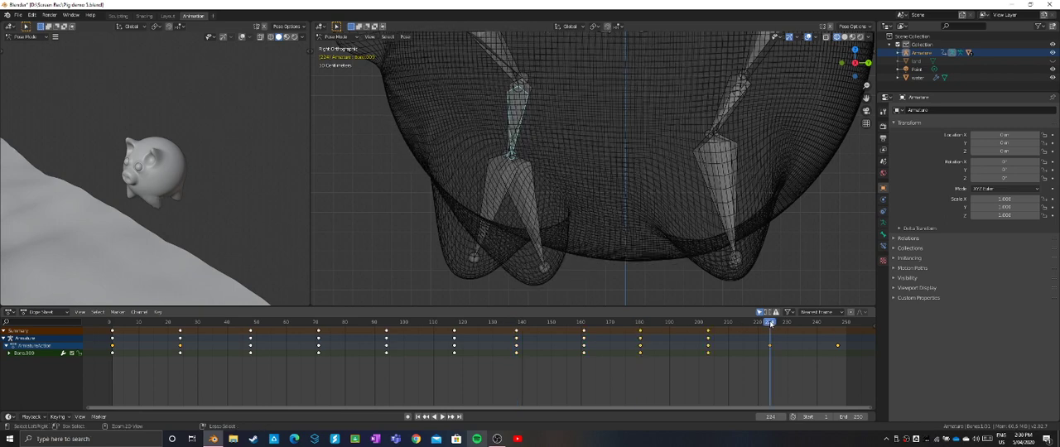
pyautogui.hotkey('ctrl', 'v')
pyautogui.moveTo(776, 323); pyautogui.dragTo(113, 328)
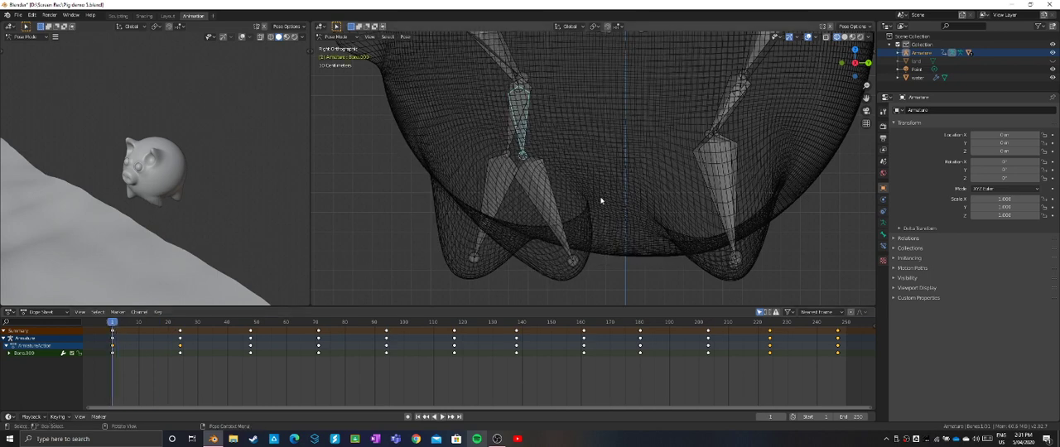
pyautogui.scroll(-2, 601, 200)
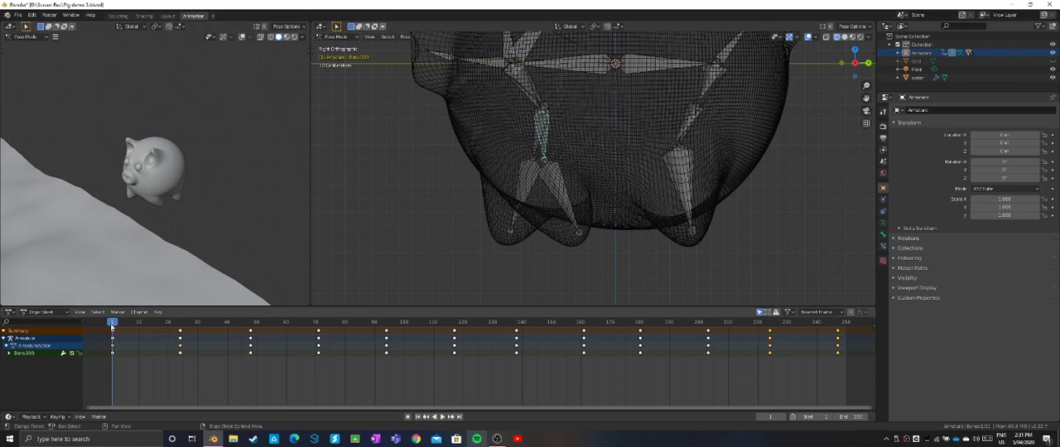
# - Play back the front leg animation, return to frame 1, and inspect the whole pig and its leg bones from several angles
pyautogui.press('space')
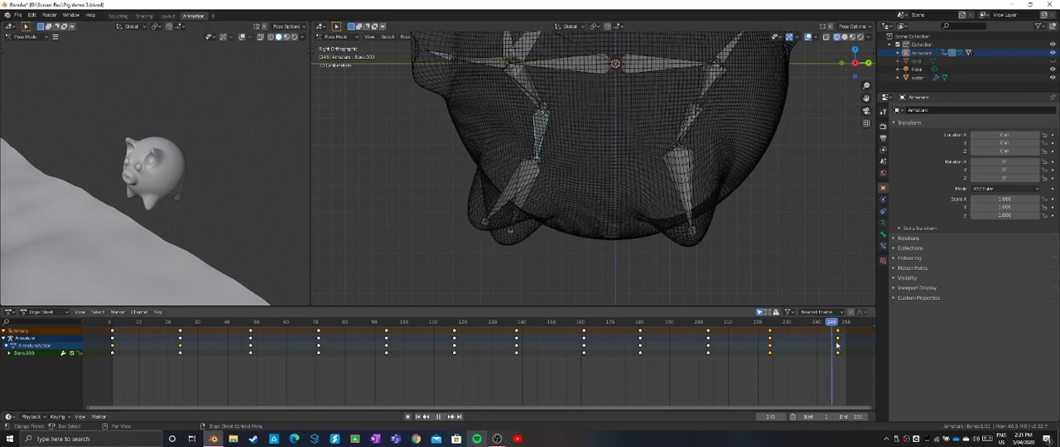
pyautogui.moveTo(836, 346); pyautogui.dragTo(114, 314)
pyautogui.moveTo(569, 237); pyautogui.dragTo(390, 274, button='middle')
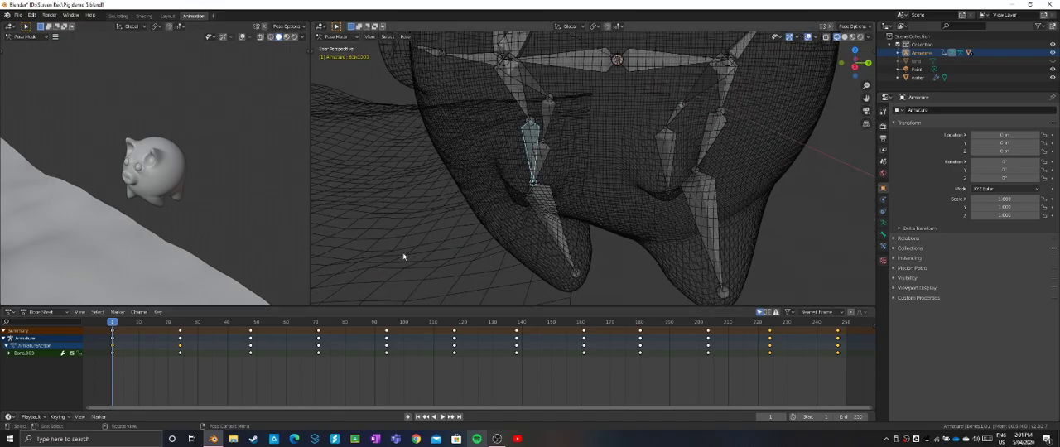
pyautogui.scroll(-3, 555, 248)
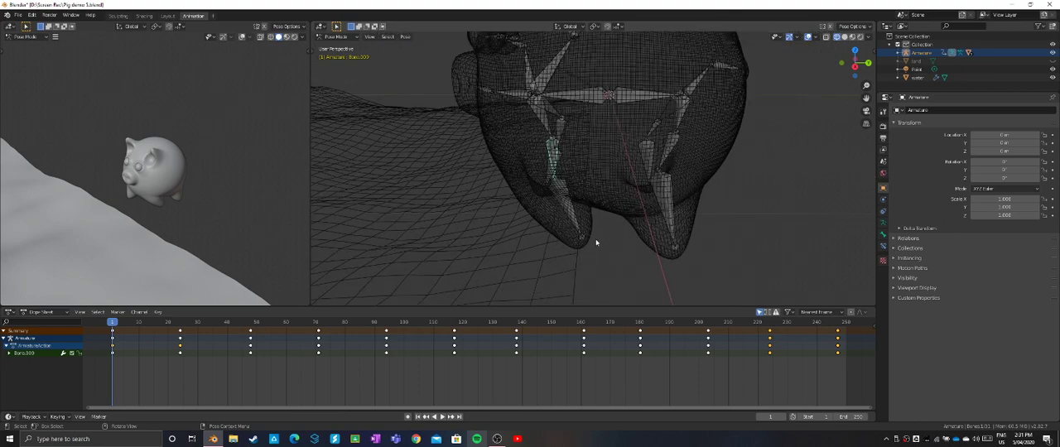
pyautogui.moveTo(596, 242); pyautogui.dragTo(637, 224, button='middle')
pyautogui.scroll(-1, 630, 242)
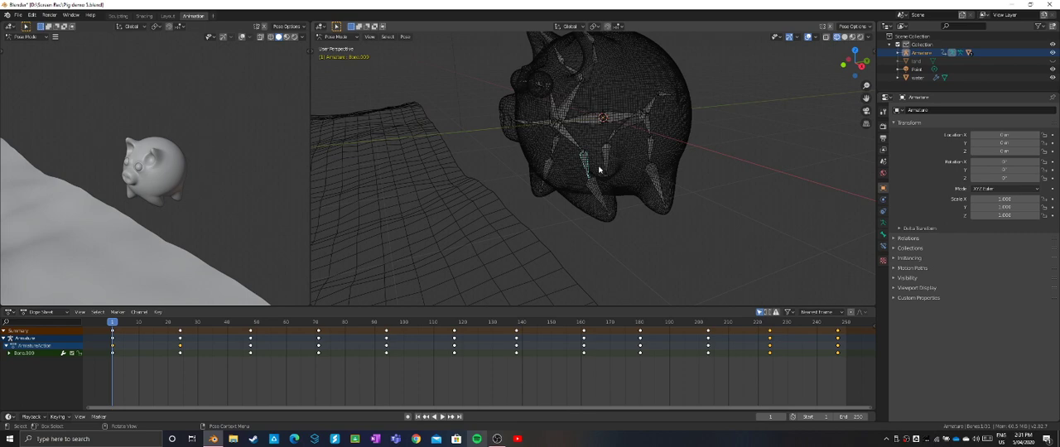
pyautogui.scroll(-2, 598, 169)
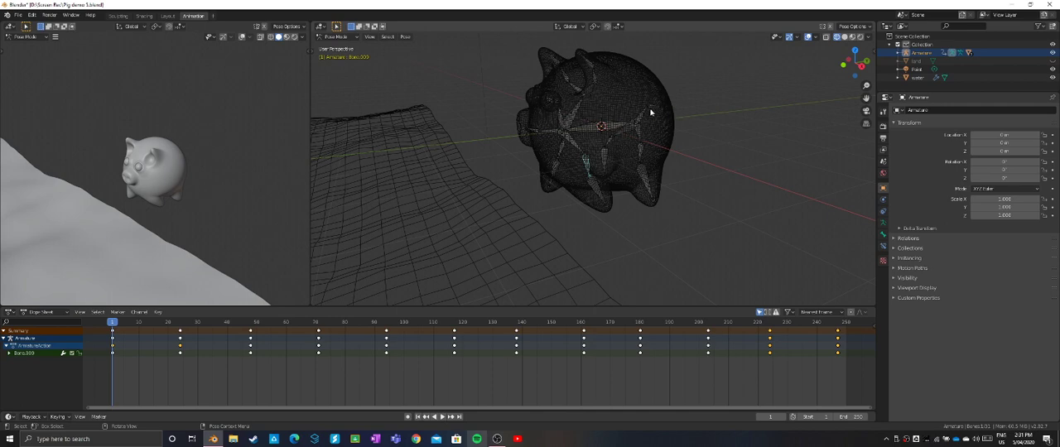
pyautogui.moveTo(639, 123); pyautogui.dragTo(640, 123, button='middle')
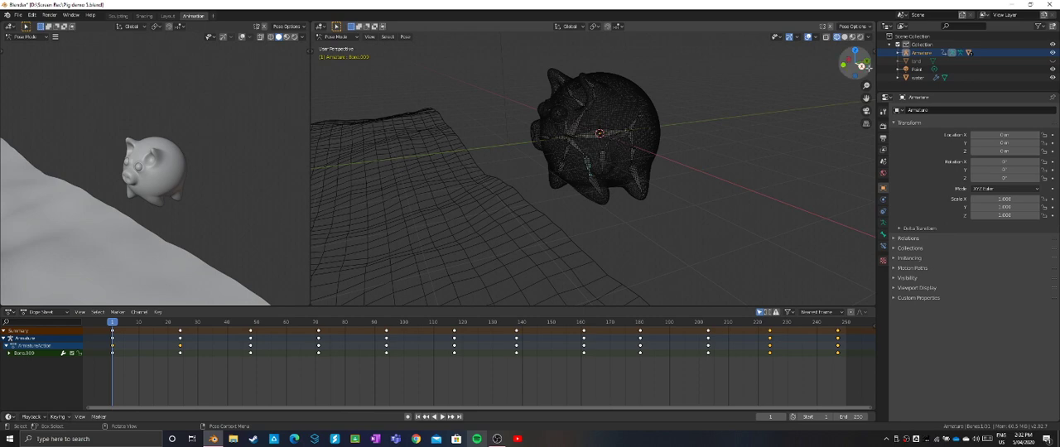
# - Unhide the land object and switch to the Layout workspace
pyautogui.click(1053, 62)
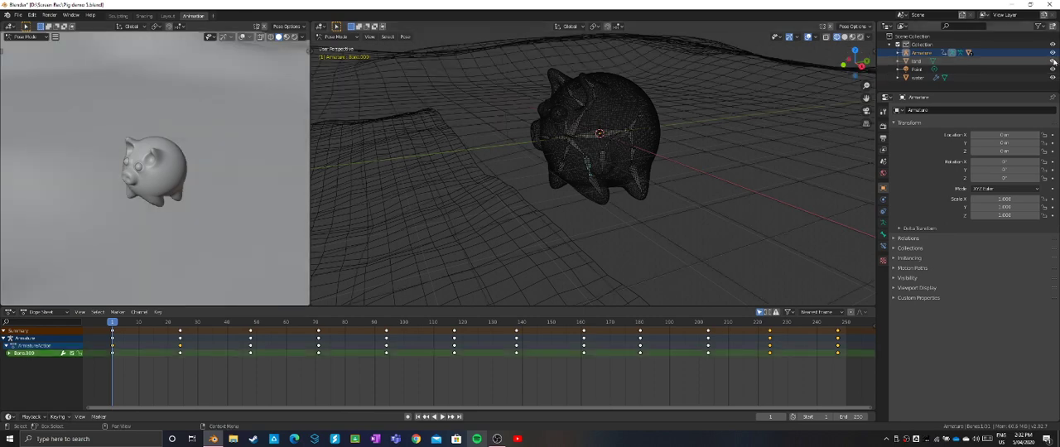
pyautogui.scroll(-10, 817, 109)
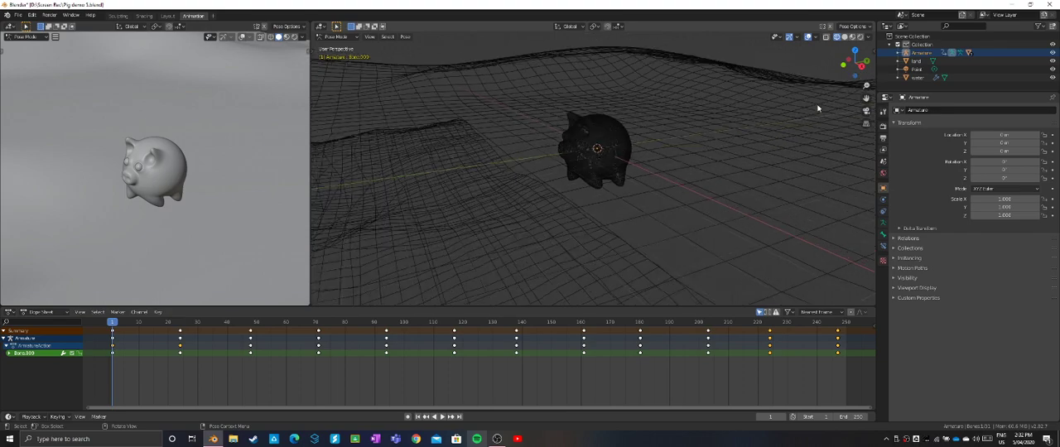
pyautogui.scroll(5, 817, 109)
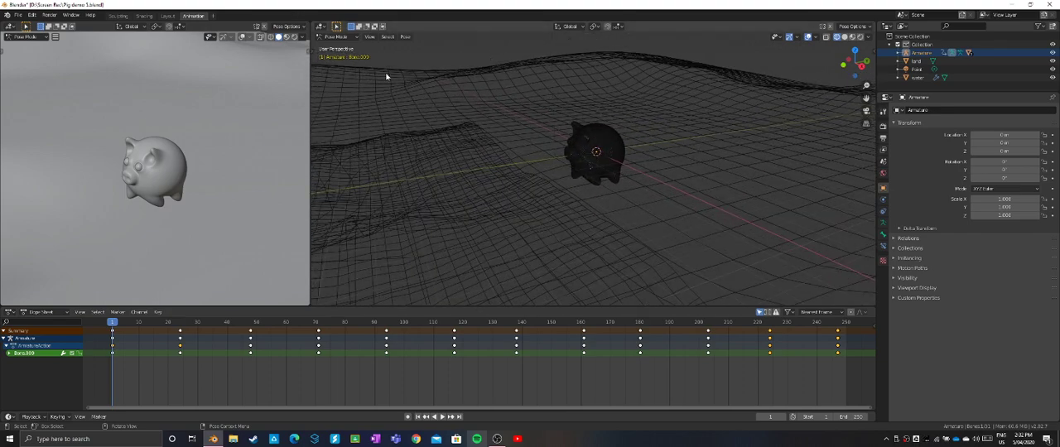
pyautogui.click(169, 16)
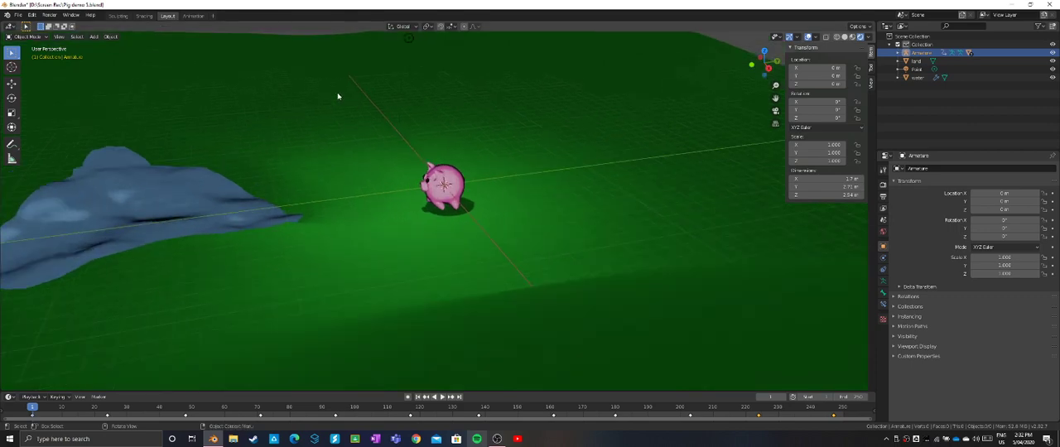
# - Play the pig's leg animation in the rendered scene, stop it, and return to frame 1
pyautogui.moveTo(348, 97); pyautogui.dragTo(295, 280, button='middle')
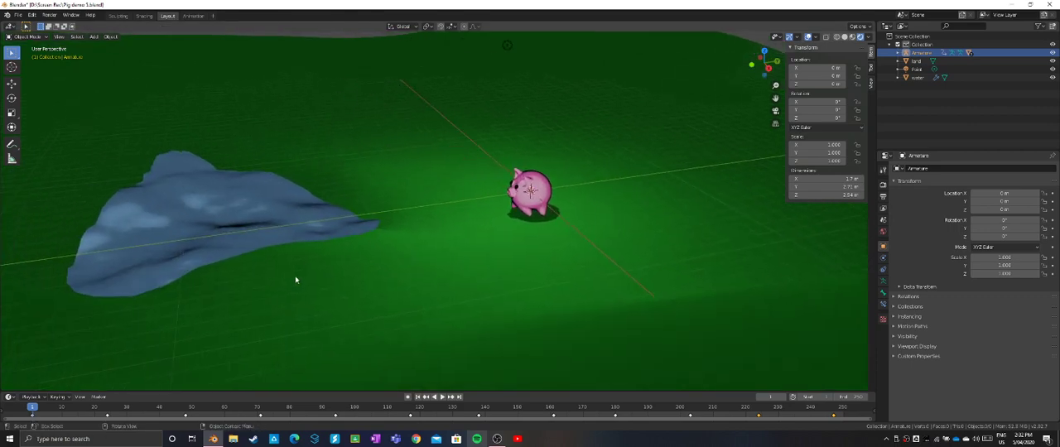
pyautogui.press('space')
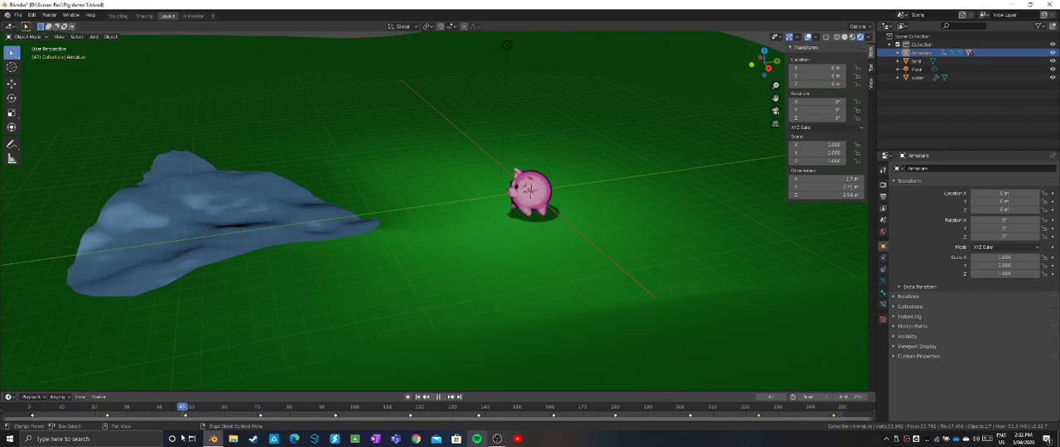
pyautogui.moveTo(104, 429); pyautogui.dragTo(32, 414)
pyautogui.press('space')
# - Adjust the noise Size of the water's Clouds displacement texture and insert a keyframe for it at frame 1
pyautogui.click(237, 219)
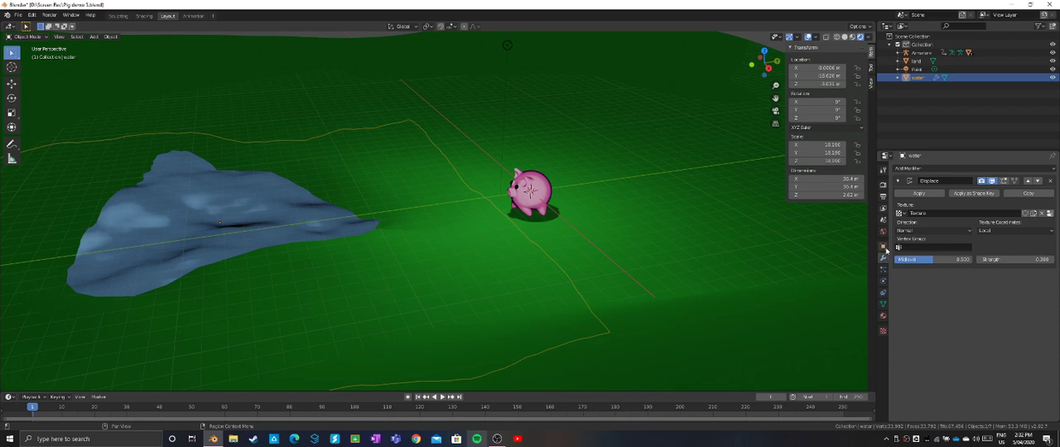
pyautogui.click(883, 330)
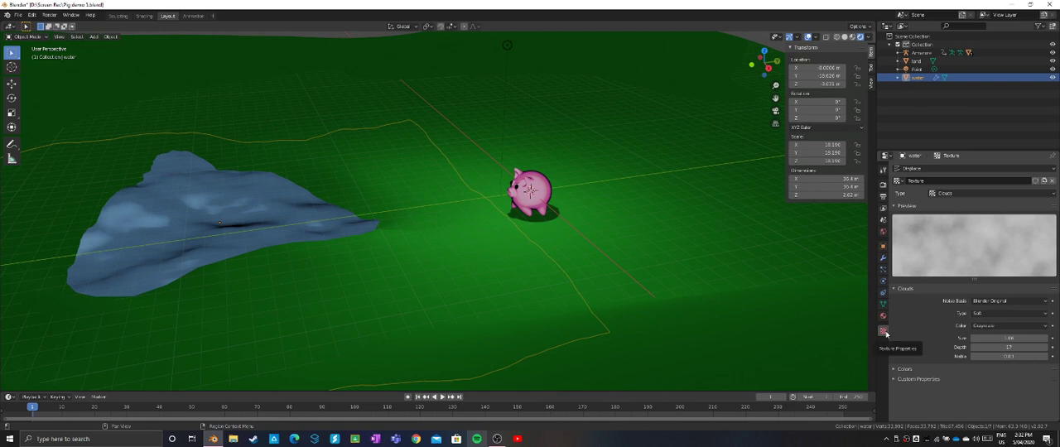
pyautogui.moveTo(1015, 338)
pyautogui.mouseDown()
pyautogui.moveTo(1032, 338)
pyautogui.moveTo(994, 338)
pyautogui.moveTo(1019, 338)
pyautogui.mouseUp()
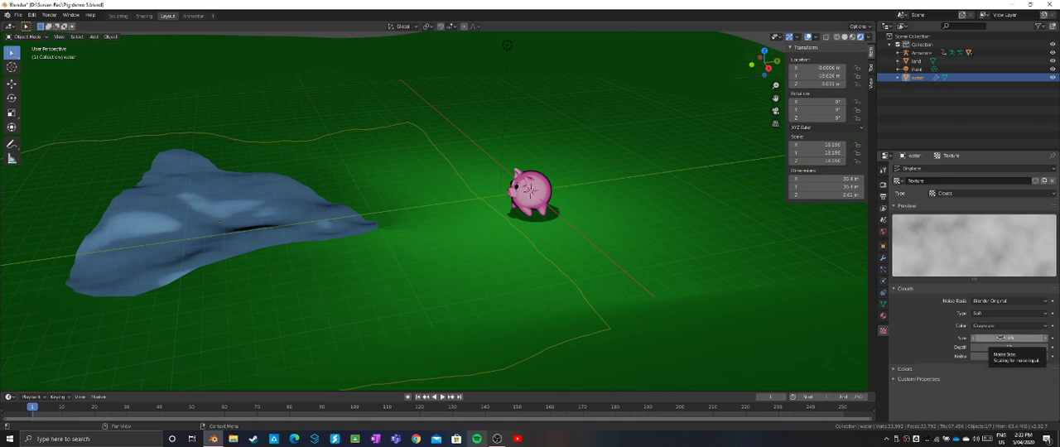
pyautogui.rightClick(1001, 338)
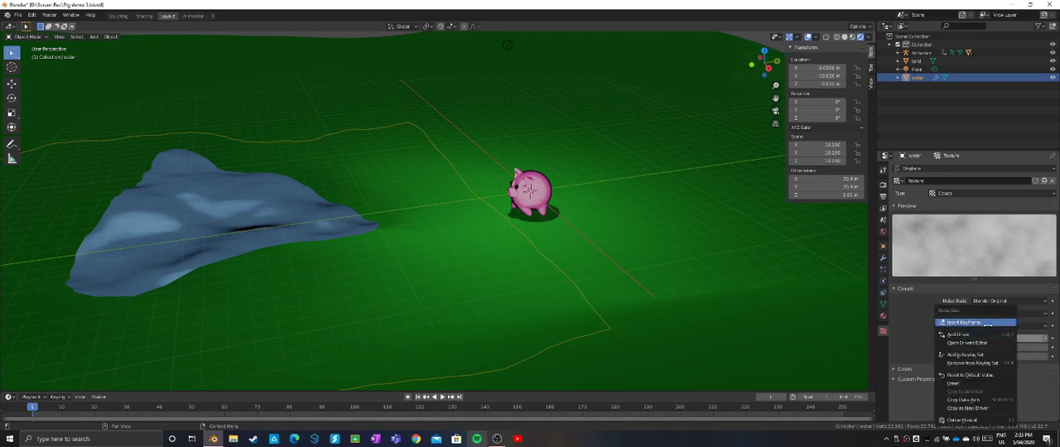
pyautogui.click(989, 324)
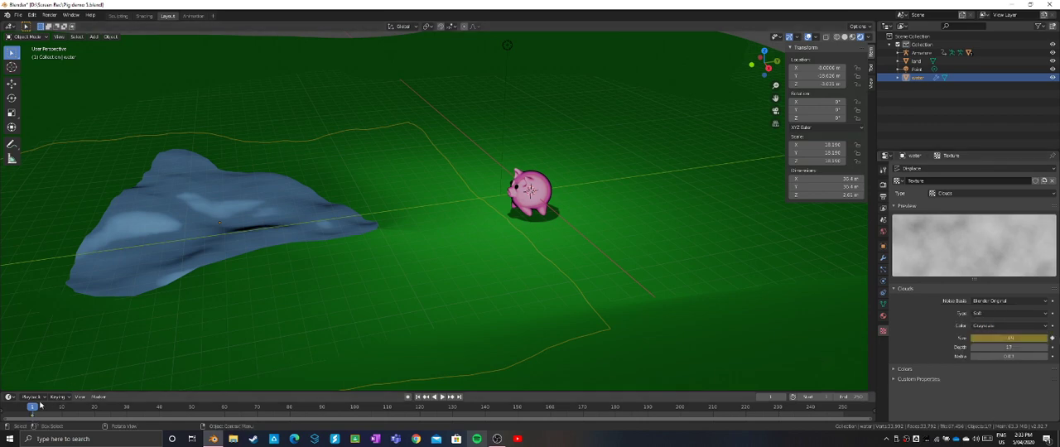
# - Advance to frame 250, increase the water texture's noise Size, and insert a keyframe for it
pyautogui.click(438, 396)
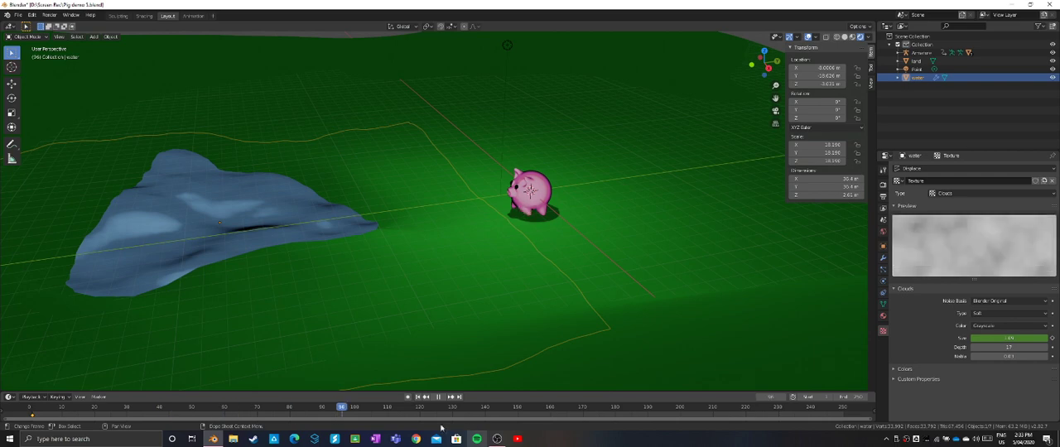
pyautogui.moveTo(441, 427); pyautogui.dragTo(843, 414)
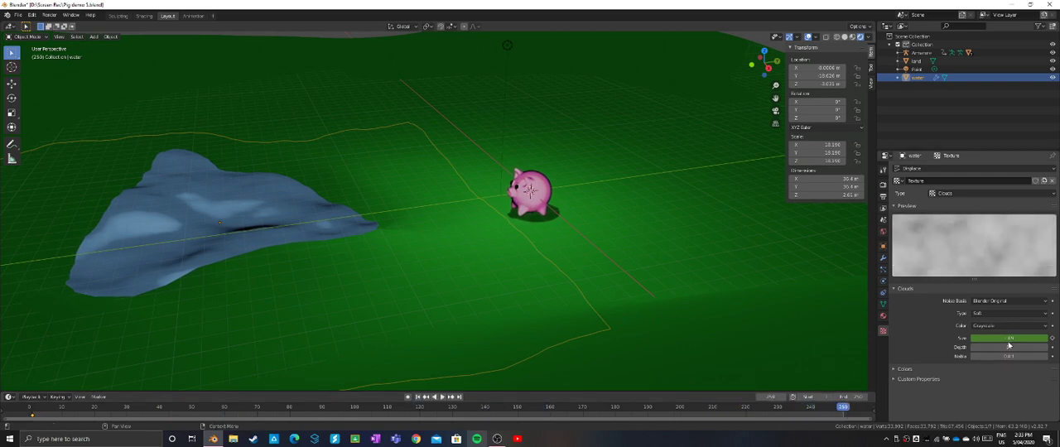
pyautogui.moveTo(1009, 339)
pyautogui.mouseDown()
pyautogui.moveTo(1030, 338)
pyautogui.moveTo(1009, 339)
pyautogui.mouseUp()
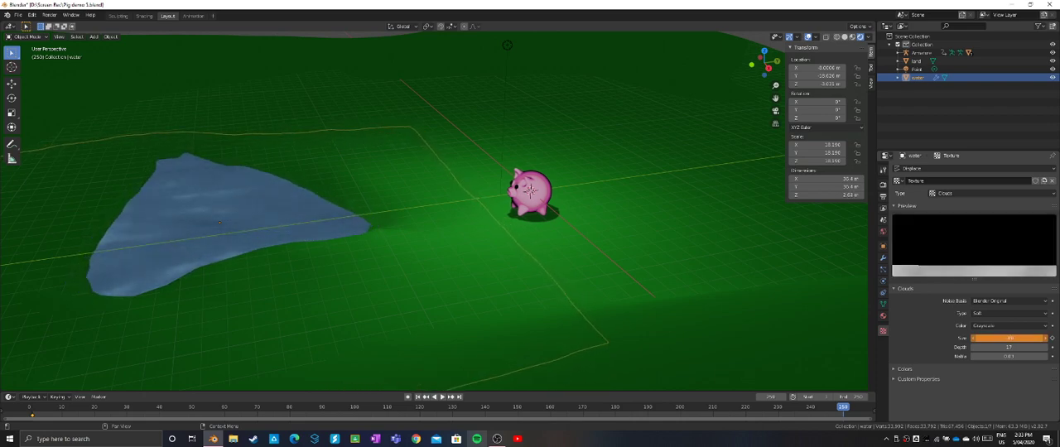
pyautogui.rightClick(1005, 338)
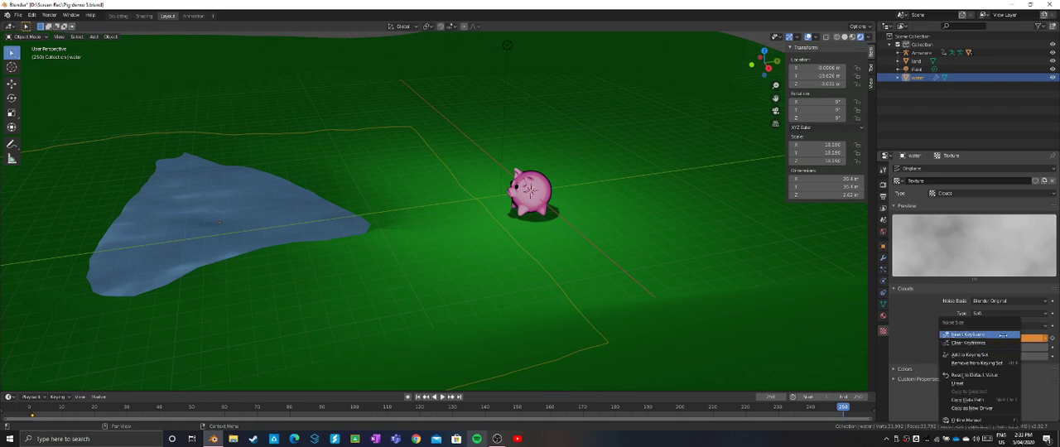
pyautogui.click(1003, 335)
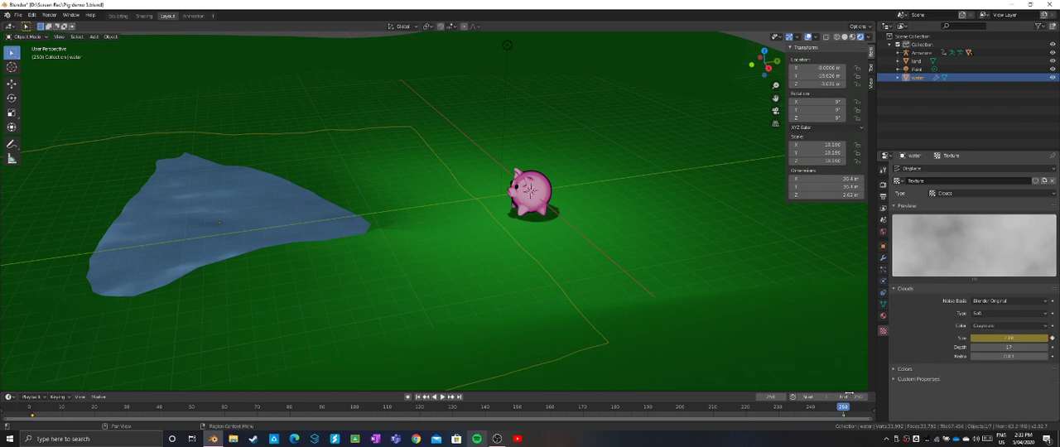
# - Return to frame 1 and play the timeline to check the water's animated surface
pyautogui.moveTo(844, 409); pyautogui.dragTo(33, 406)
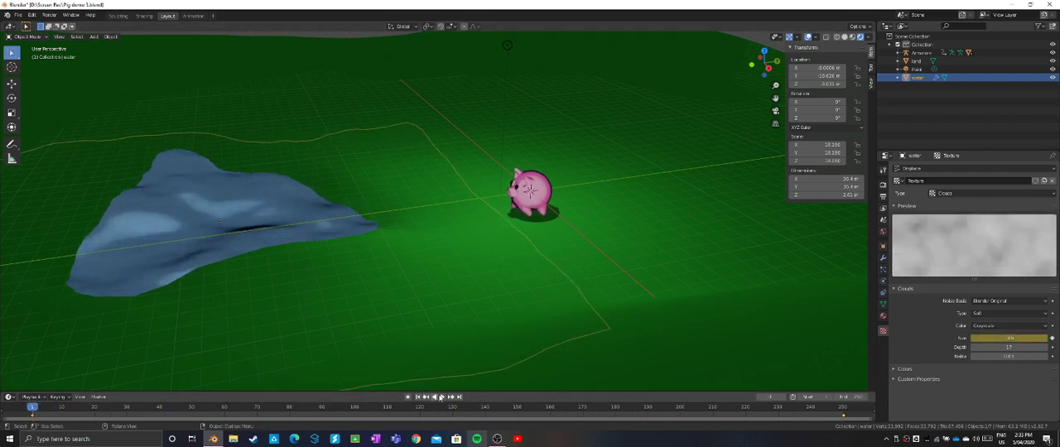
pyautogui.click(441, 397)
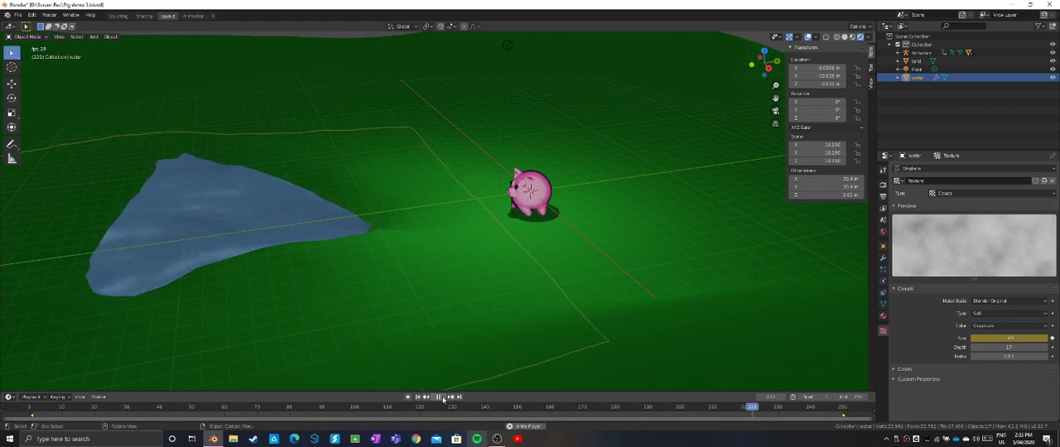
pyautogui.click(441, 397)
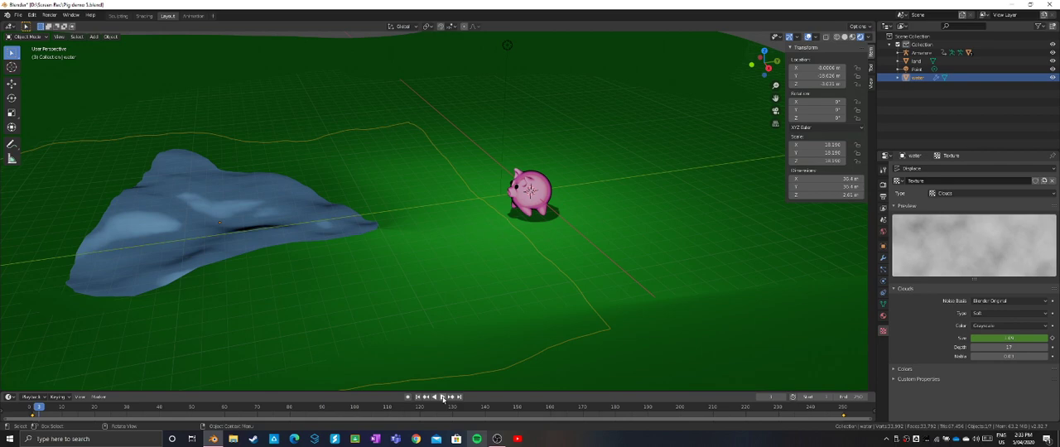
pyautogui.scroll(-5, 525, 370)
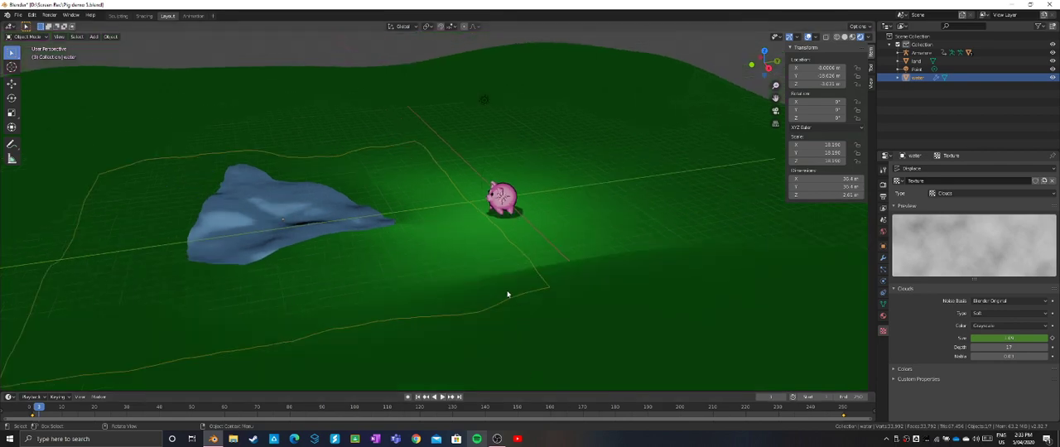
pyautogui.scroll(5, 509, 294)
pyautogui.moveTo(525, 293)
pyautogui.mouseDown(button='middle')
pyautogui.moveTo(561, 287)
pyautogui.moveTo(504, 290)
pyautogui.mouseUp(button='middle')
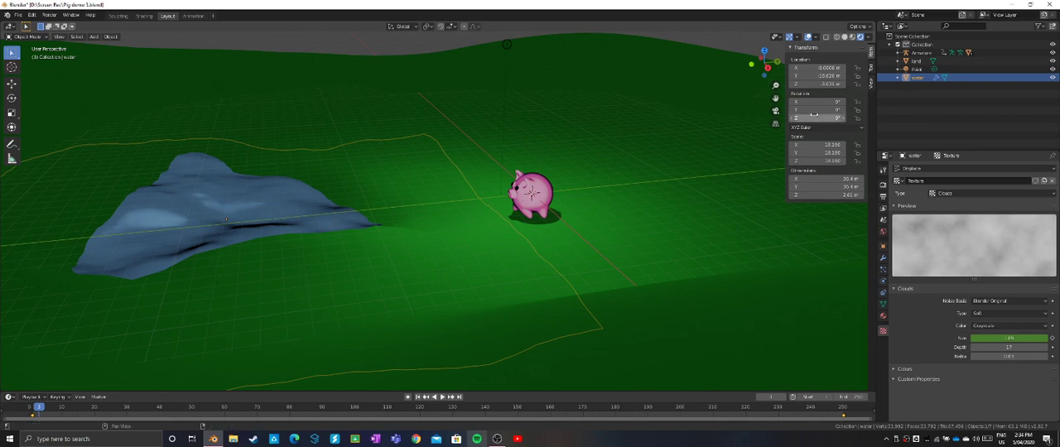
pyautogui.rightClick(823, 68)
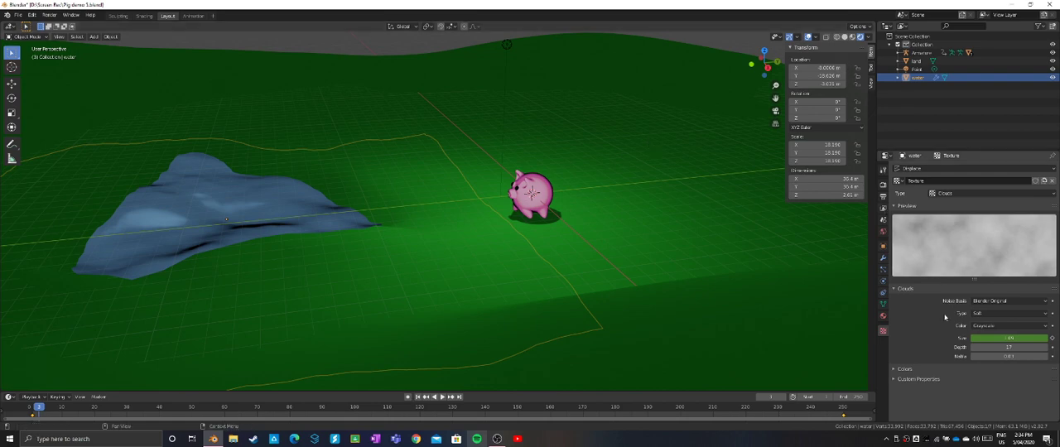
pyautogui.rightClick(999, 346)
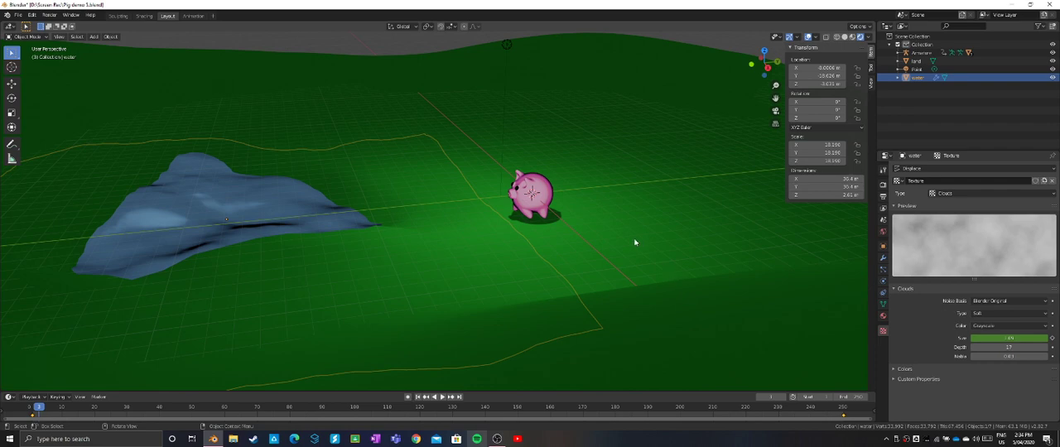
pyautogui.scroll(-2, 635, 241)
pyautogui.scroll(3, 598, 205)
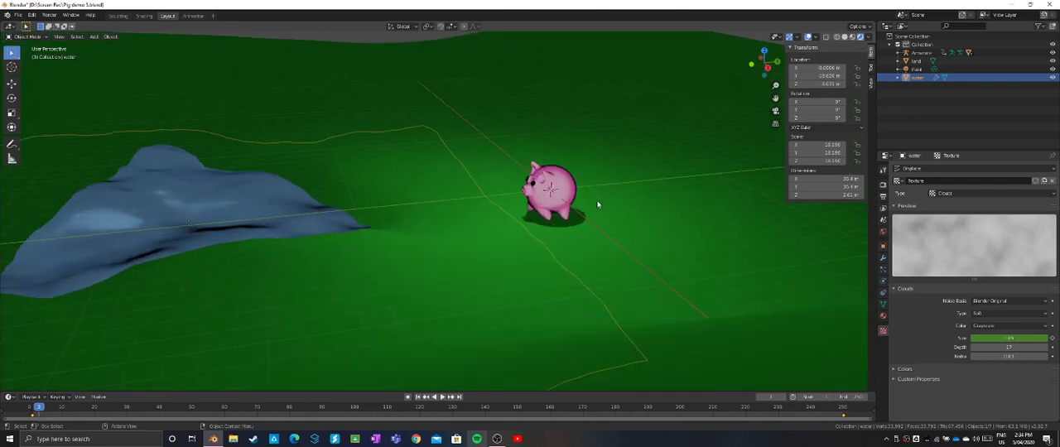
pyautogui.moveTo(598, 203)
pyautogui.mouseDown(button='middle')
pyautogui.moveTo(602, 218)
pyautogui.moveTo(569, 213)
pyautogui.moveTo(561, 200)
pyautogui.moveTo(605, 200)
pyautogui.moveTo(583, 208)
pyautogui.mouseUp(button='middle')
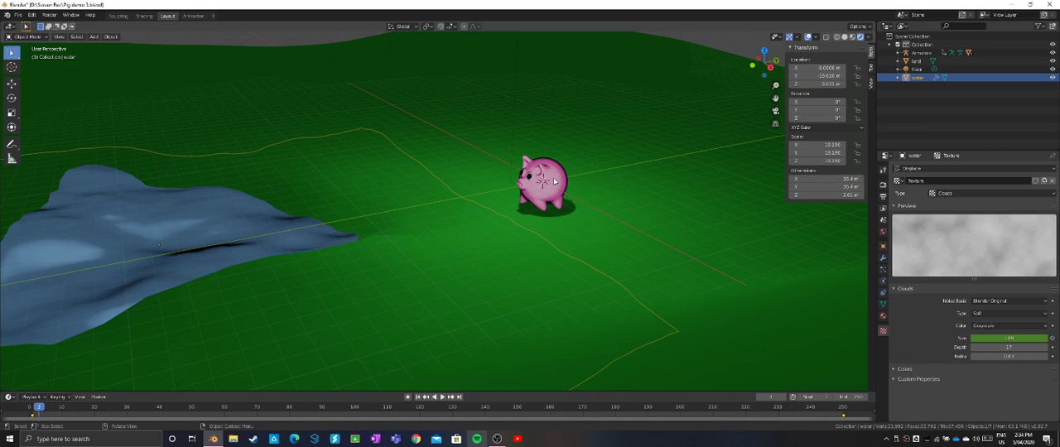
pyautogui.scroll(1, 555, 182)
pyautogui.scroll(-2, 555, 182)
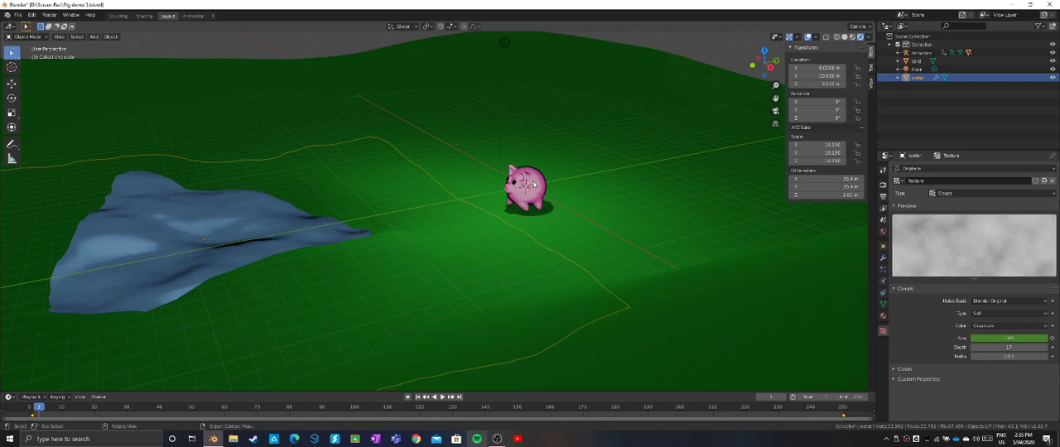
# - From the top view, add a Path curve at the pig and scale it up to about 44.9 m long
pyautogui.click(764, 51)
pyautogui.scroll(-3, 540, 172)
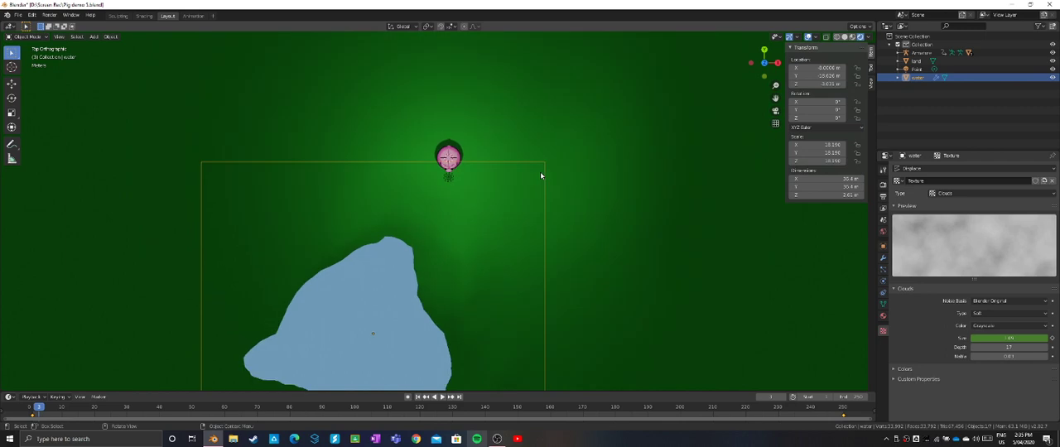
pyautogui.keyDown('shift'); pyautogui.moveTo(540, 175); pyautogui.dragTo(581, 151, button='middle'); pyautogui.keyUp('shift')
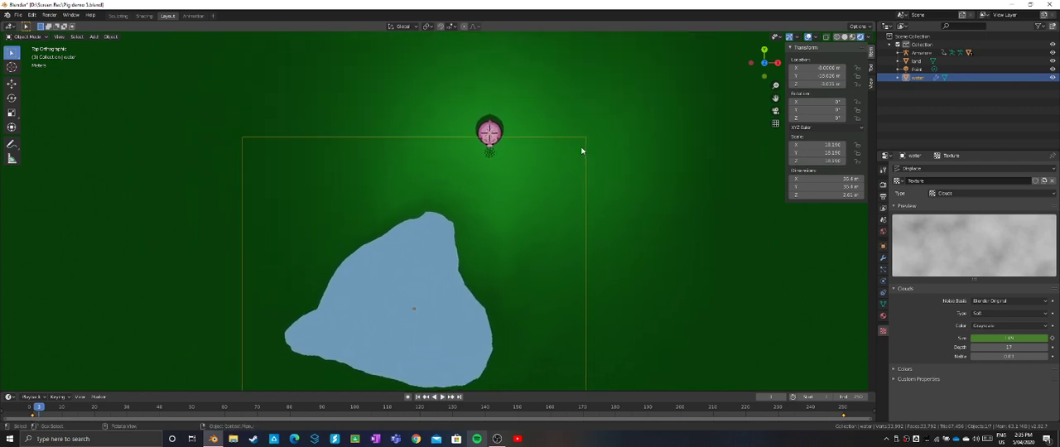
pyautogui.hotkey('shift', 'a')
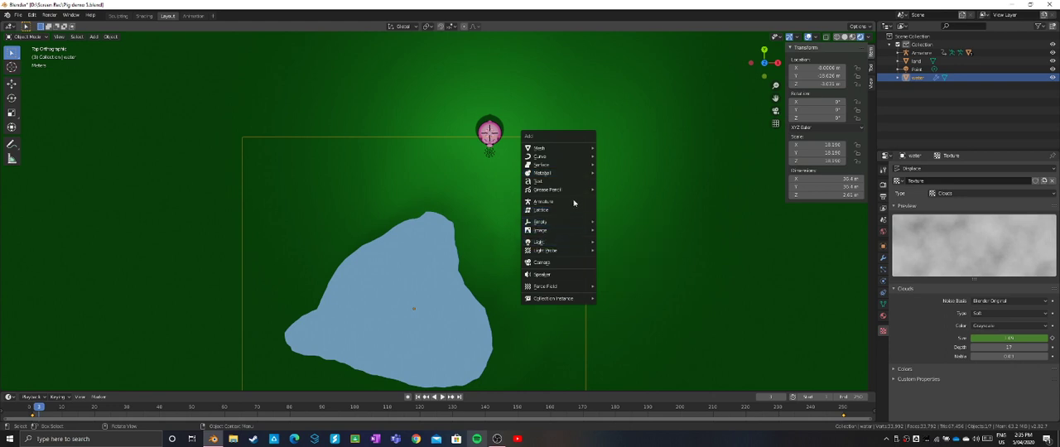
pyautogui.moveTo(569, 159)
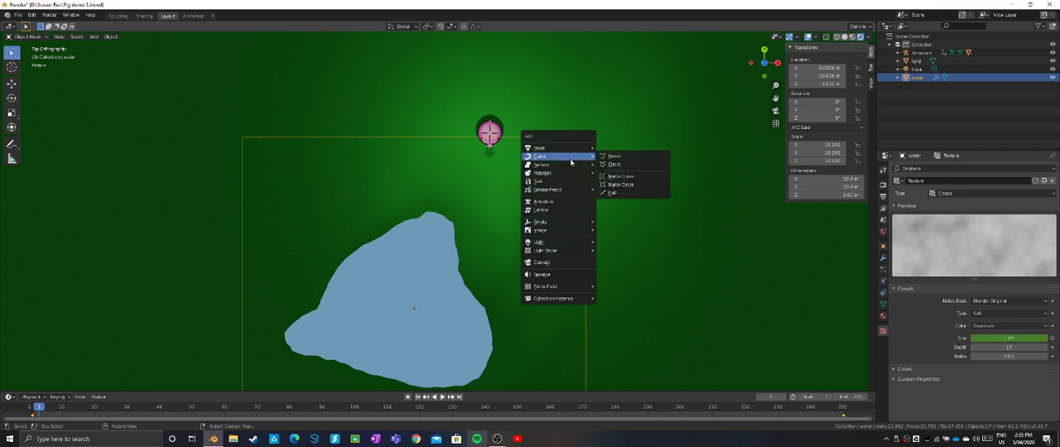
pyautogui.click(613, 193)
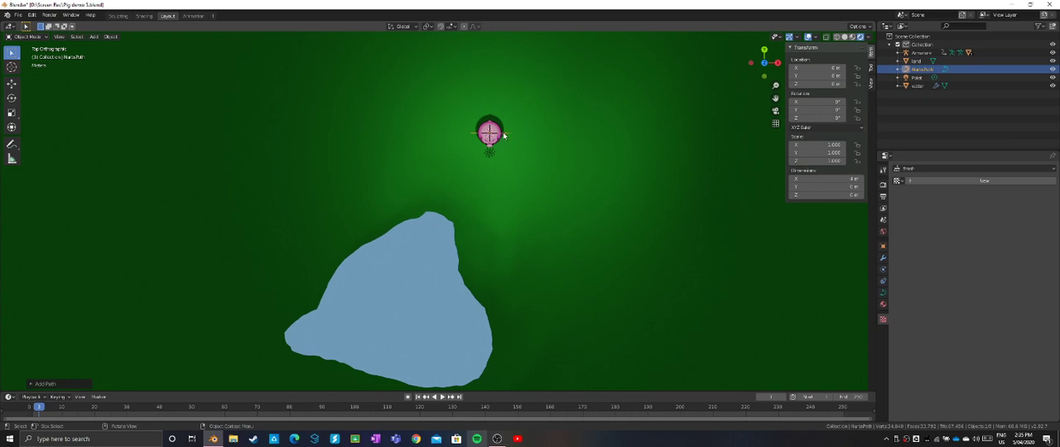
pyautogui.press('s')
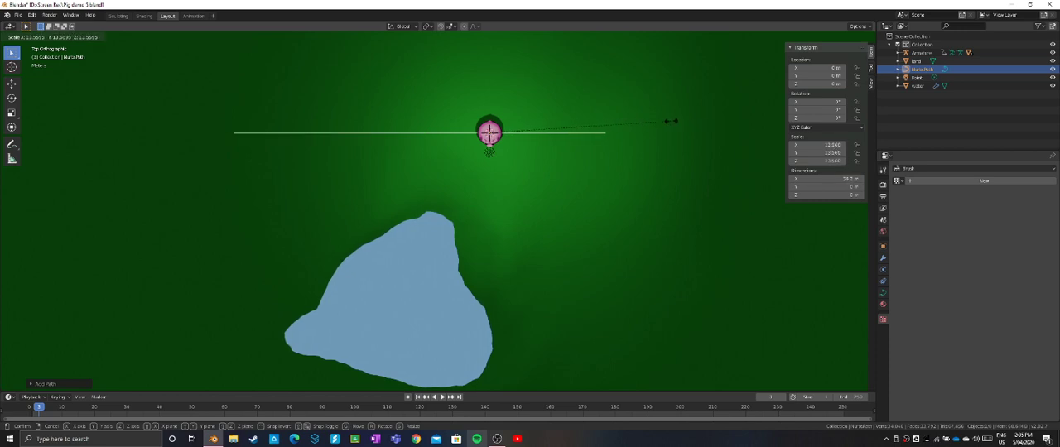
pyautogui.click(640, 124)
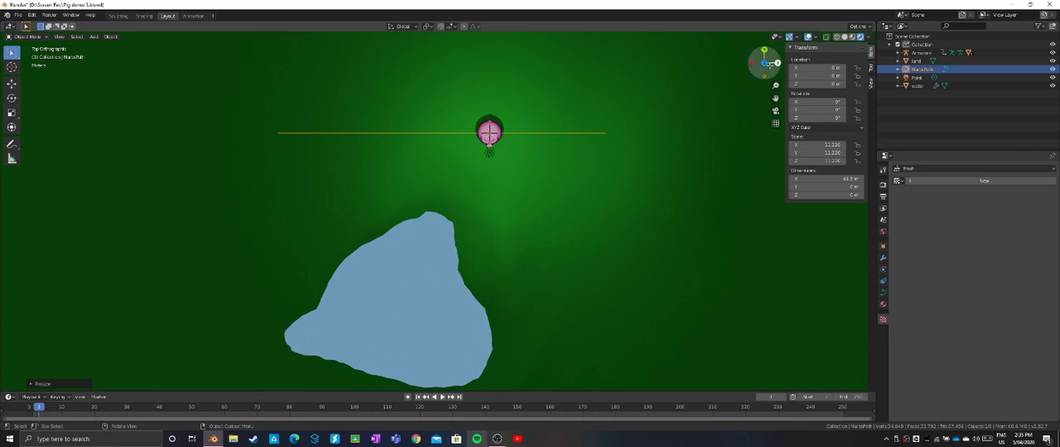
# - From the side view, raise the path straight up to a Z location of about 8.3 m above the terrain
pyautogui.click(778, 62)
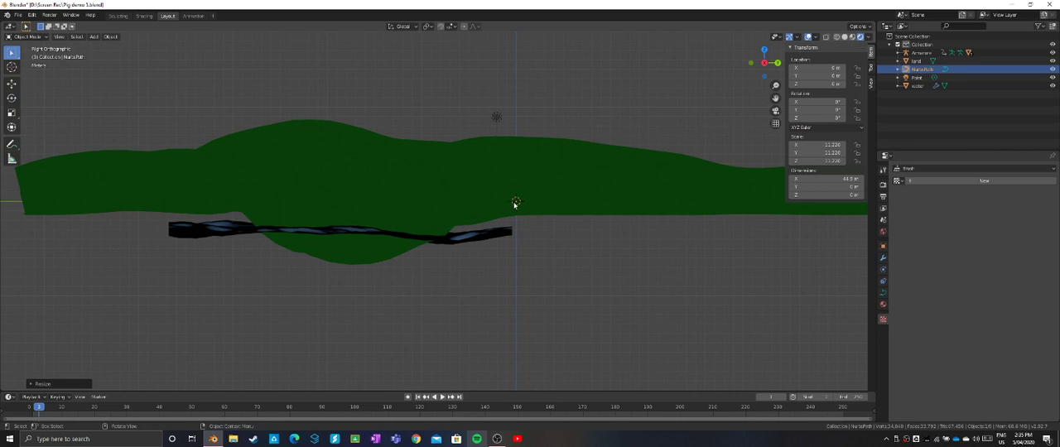
pyautogui.press('g')
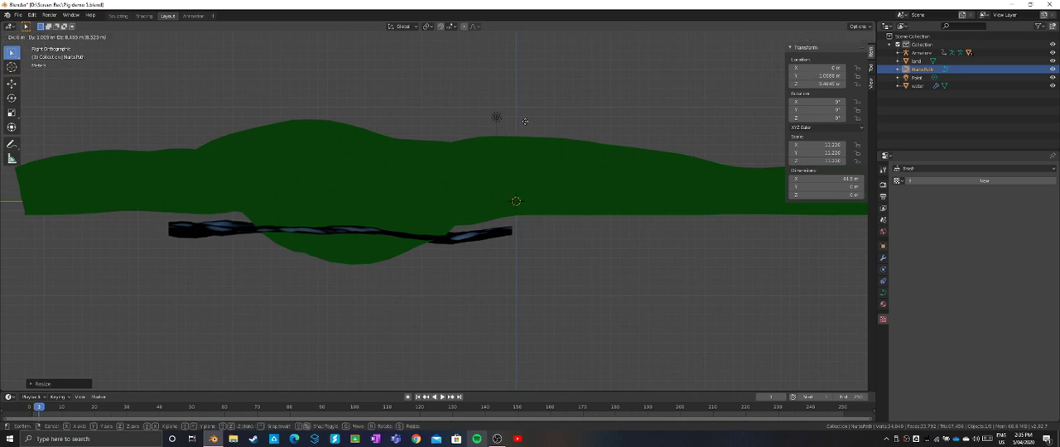
pyautogui.click(515, 123)
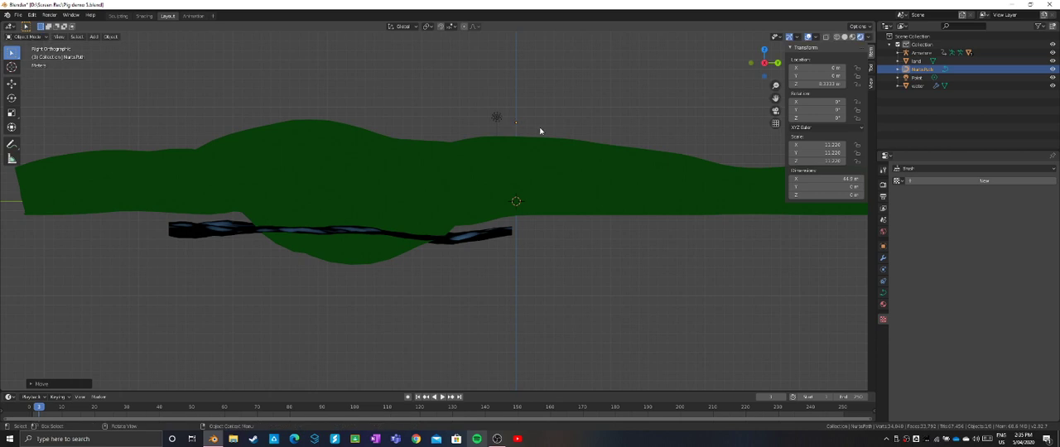
pyautogui.moveTo(540, 131); pyautogui.dragTo(530, 157, button='middle')
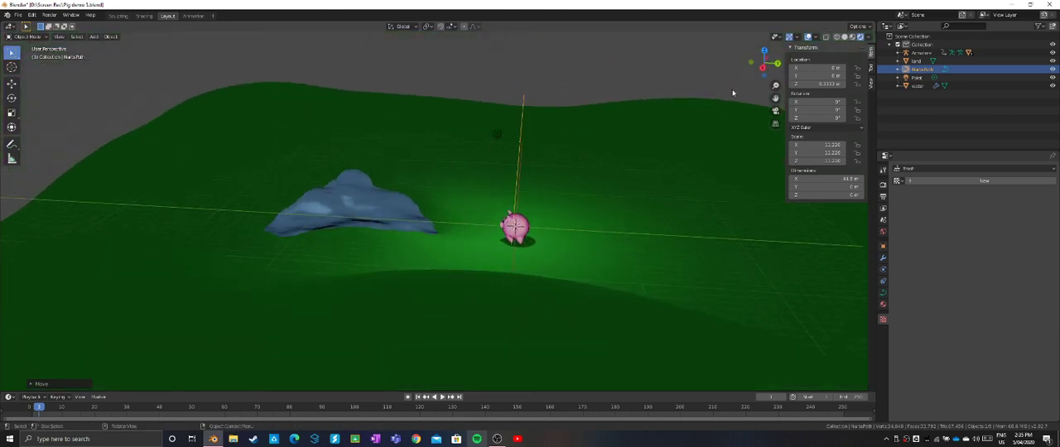
# - In Edit Mode from the top view, bend the path into an S by moving its two intermediate control points in opposite Y directions
pyautogui.click(758, 55)
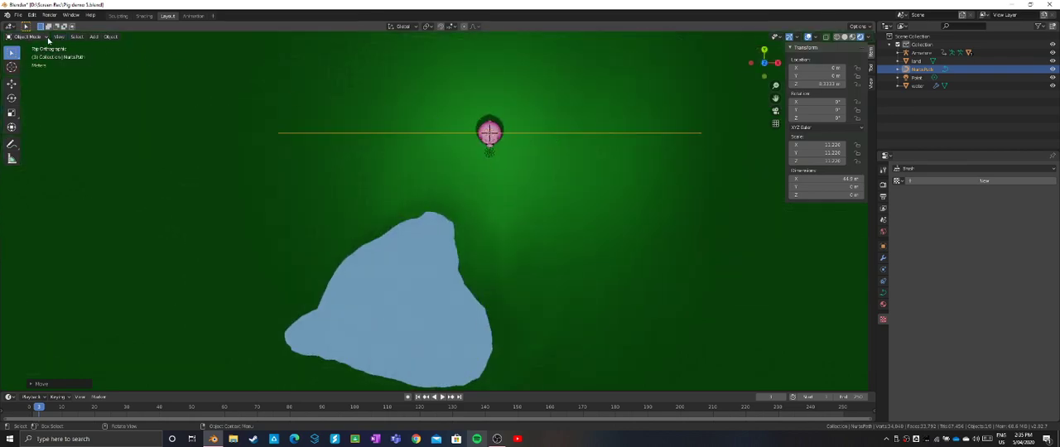
pyautogui.click(38, 38)
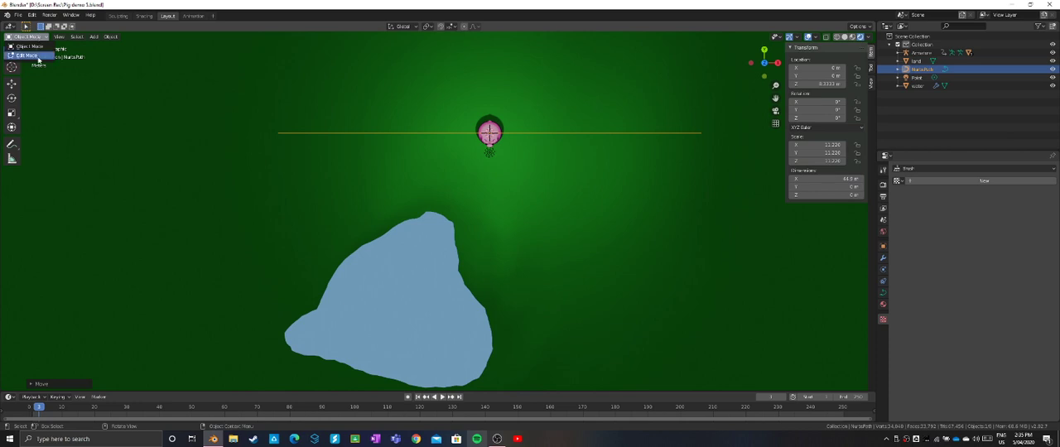
pyautogui.click(38, 56)
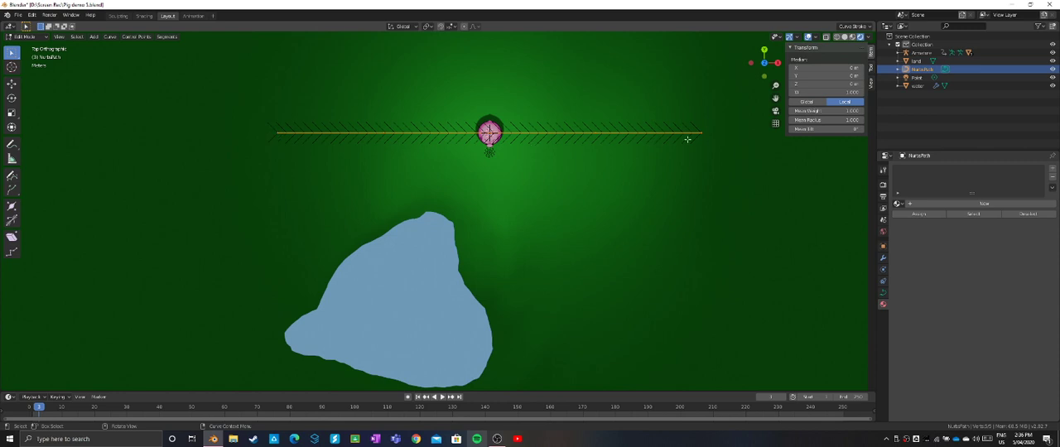
pyautogui.click(596, 132)
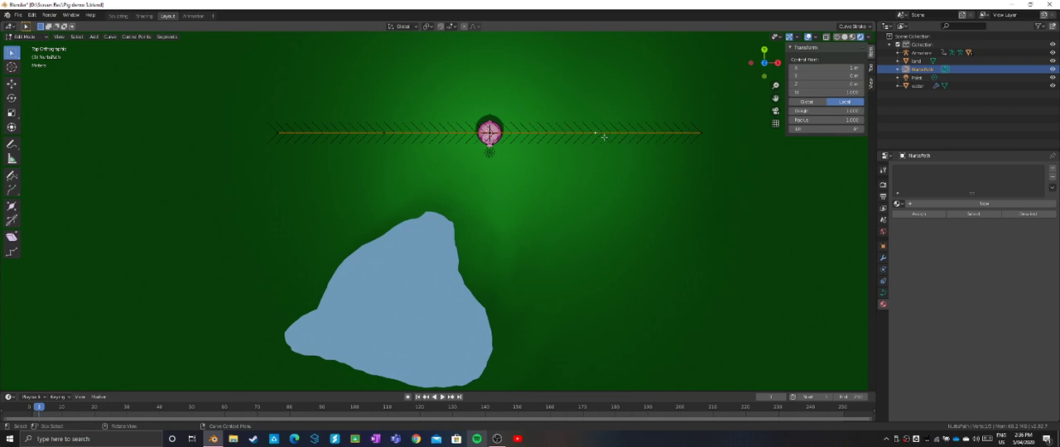
pyautogui.press('g')
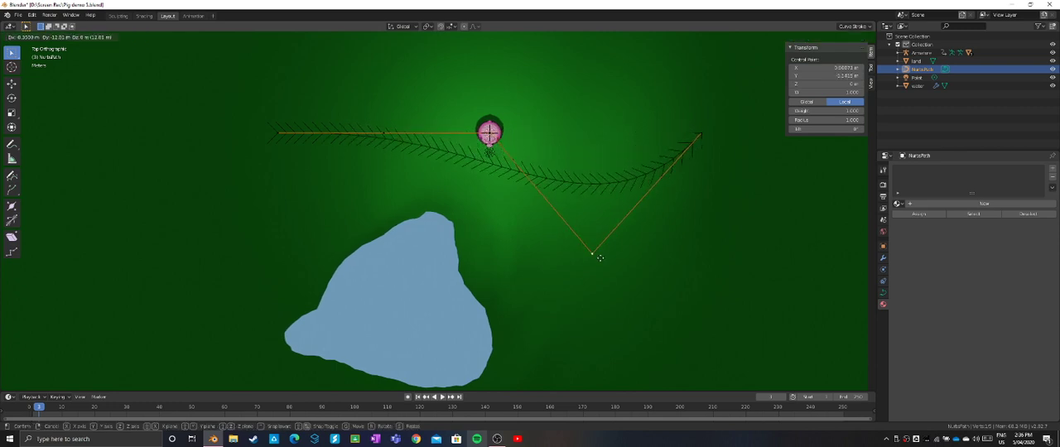
pyautogui.click(600, 265)
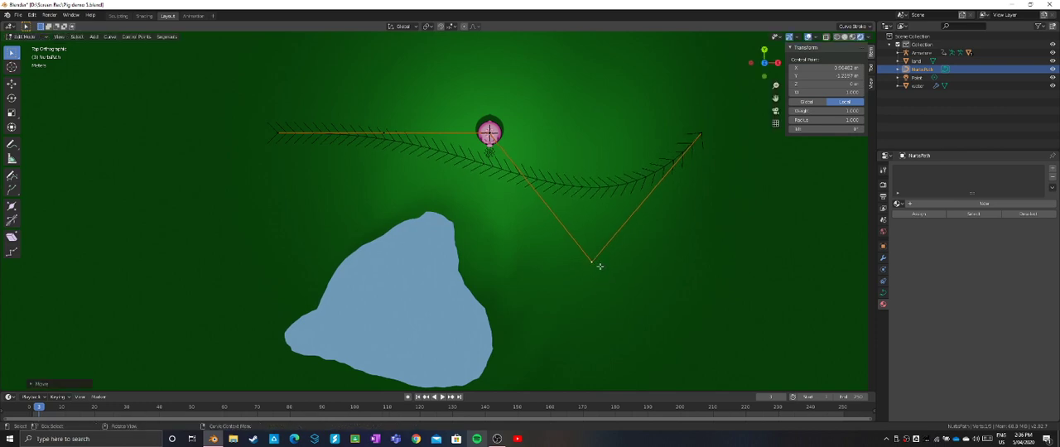
pyautogui.click(383, 134)
pyautogui.press('g')
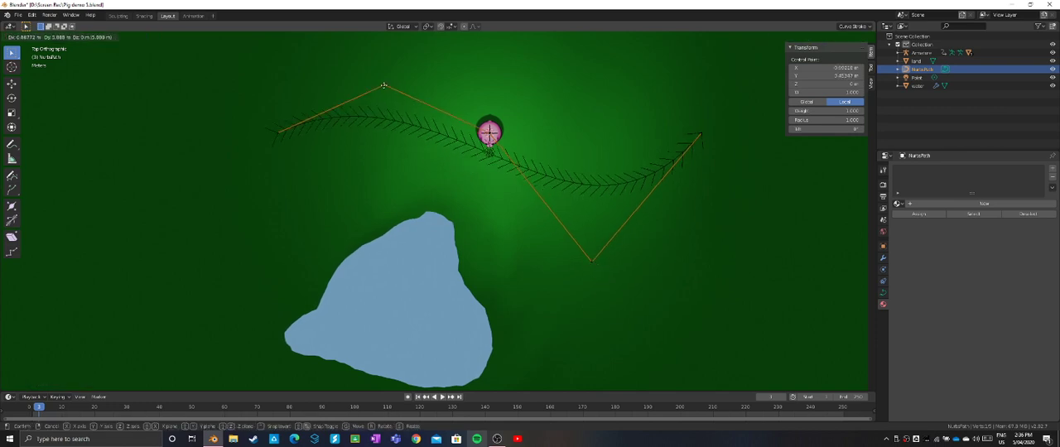
pyautogui.click(384, 41)
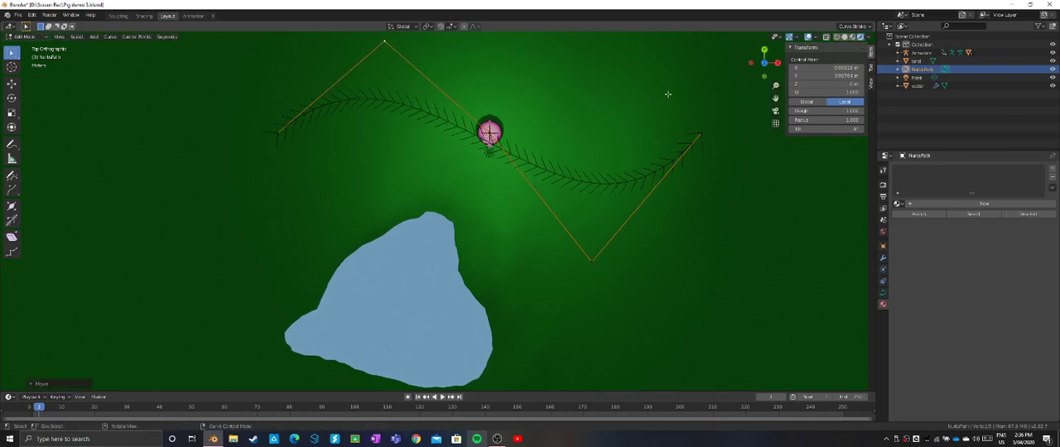
# - Extrude successive control points from the path's +X end, looping it around the open land and back to the water's edge
pyautogui.click(701, 132)
pyautogui.press('e')
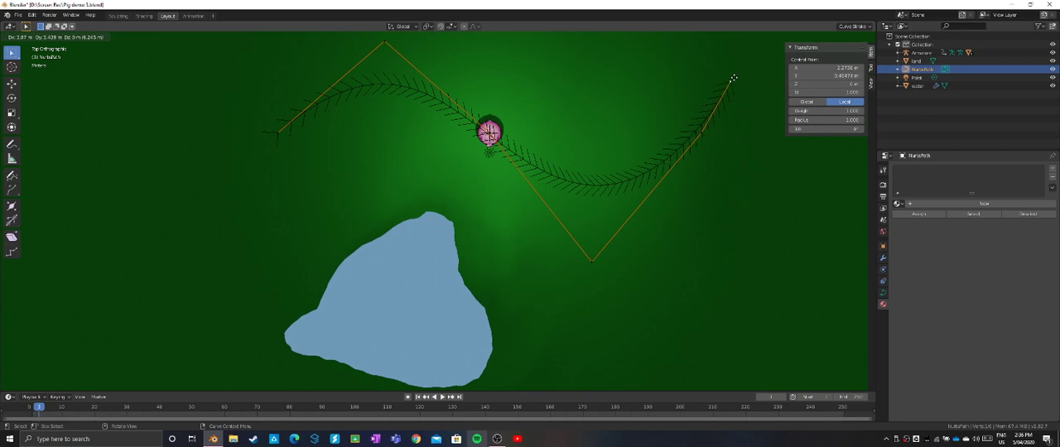
pyautogui.click(733, 77)
pyautogui.scroll(-2, 733, 77)
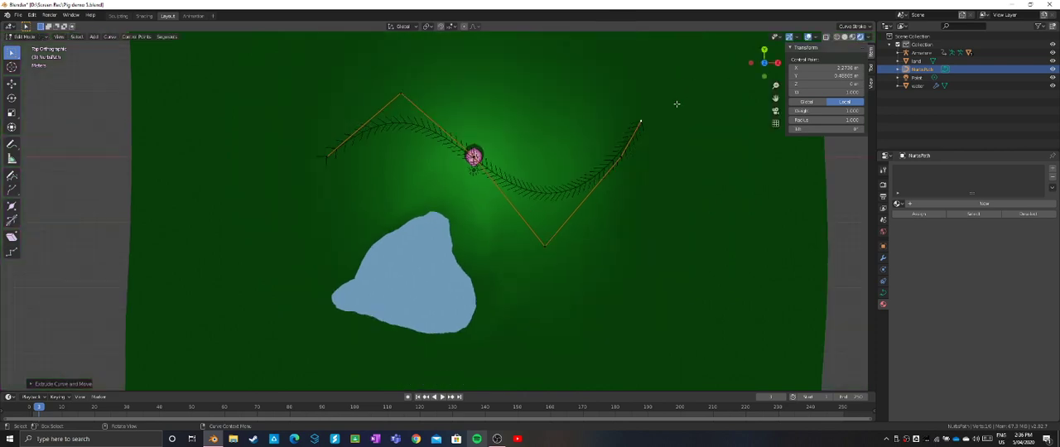
pyautogui.press('e')
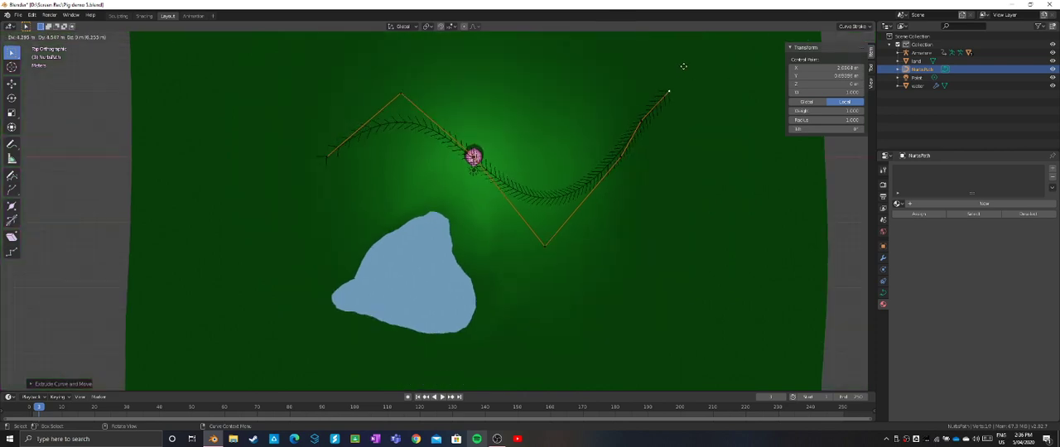
pyautogui.click(683, 66)
pyautogui.press('e')
pyautogui.click(737, 87)
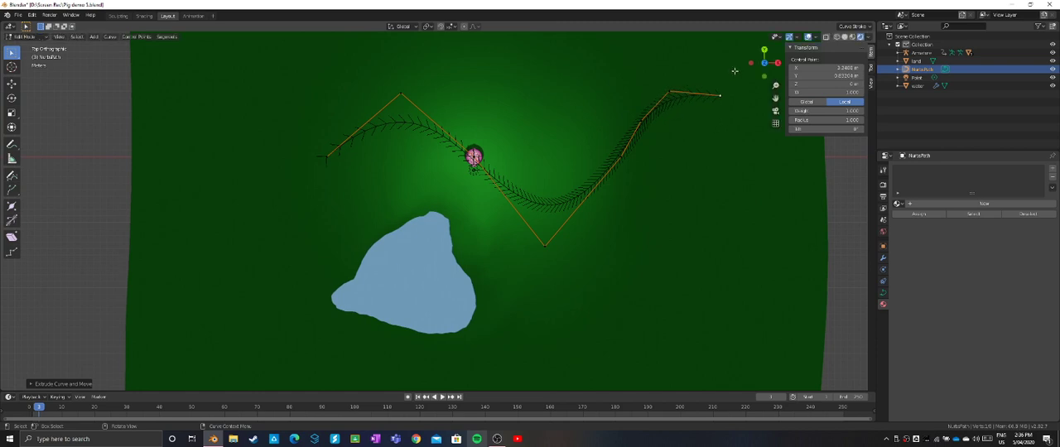
pyautogui.press('e')
pyautogui.click(770, 122)
pyautogui.press('e')
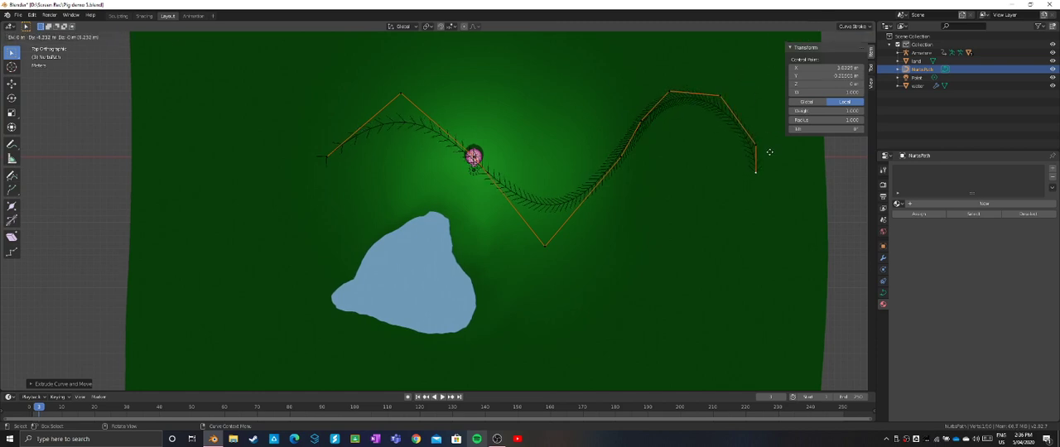
pyautogui.click(769, 180)
pyautogui.press('e')
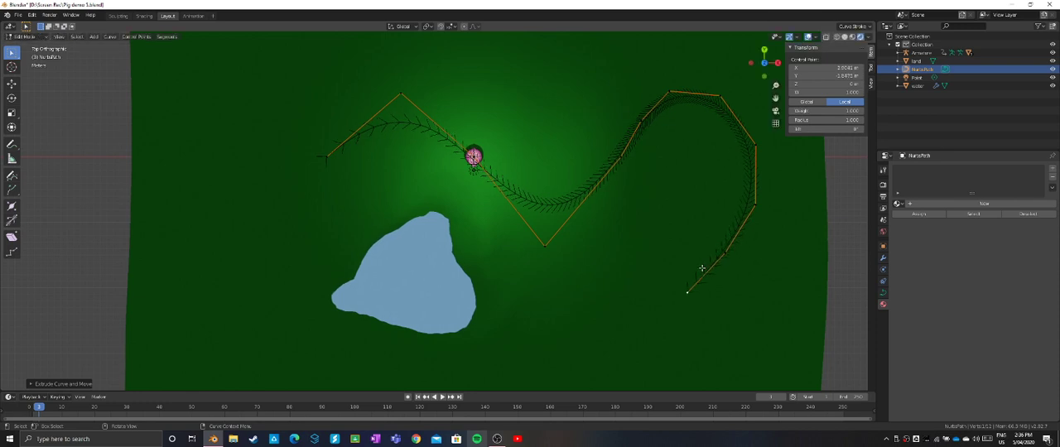
pyautogui.click(640, 316)
pyautogui.press('e')
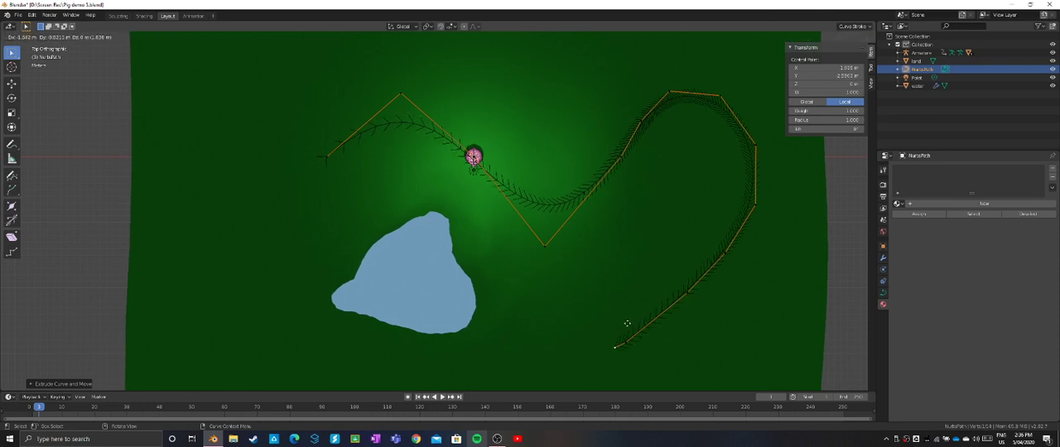
pyautogui.click(594, 328)
pyautogui.press('e')
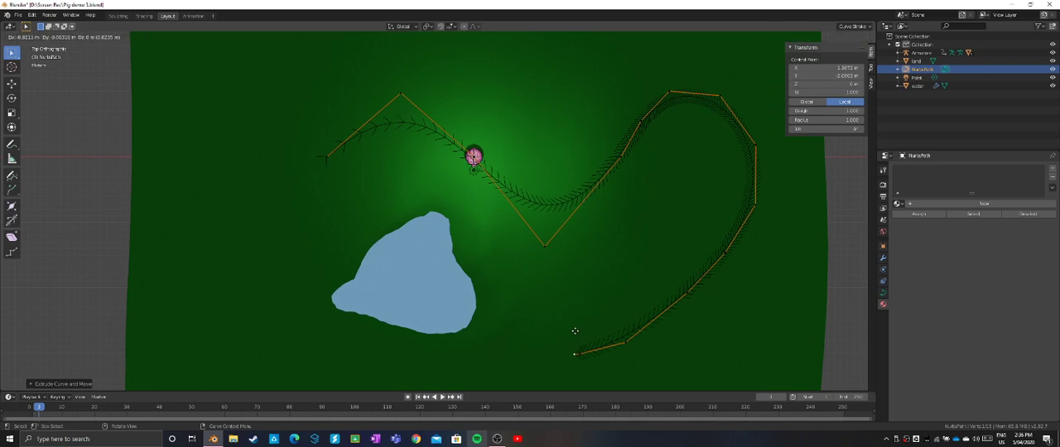
pyautogui.click(533, 322)
pyautogui.press('e')
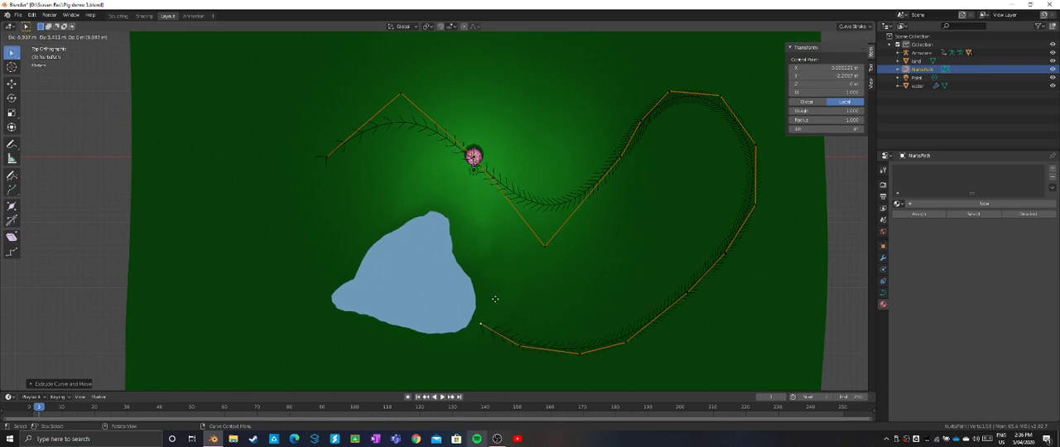
pyautogui.click(490, 299)
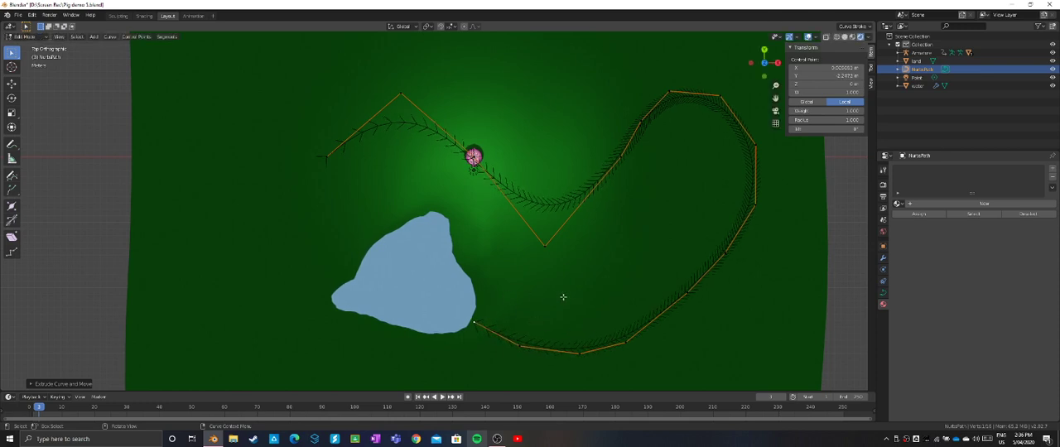
# - Add a Follow Path object constraint to the path curve and return to Object Mode
pyautogui.moveTo(563, 297); pyautogui.dragTo(564, 263, button='middle')
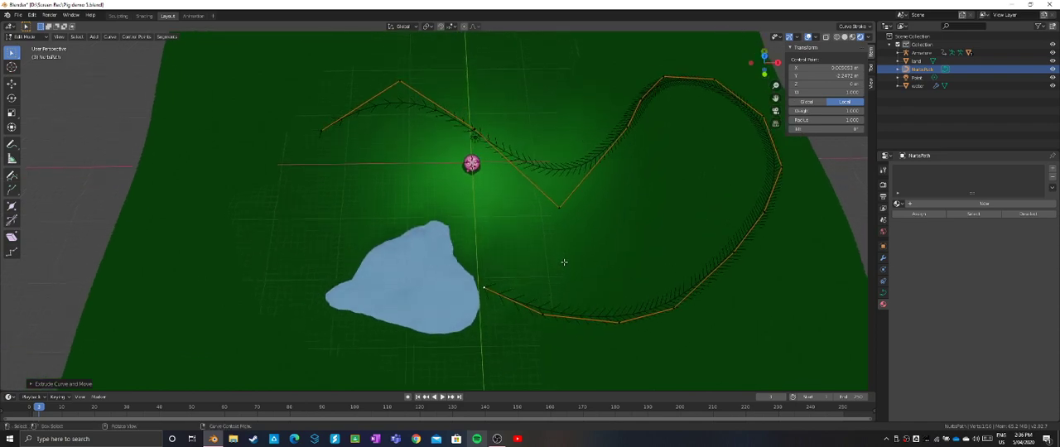
pyautogui.scroll(-2, 564, 263)
pyautogui.scroll(3, 564, 263)
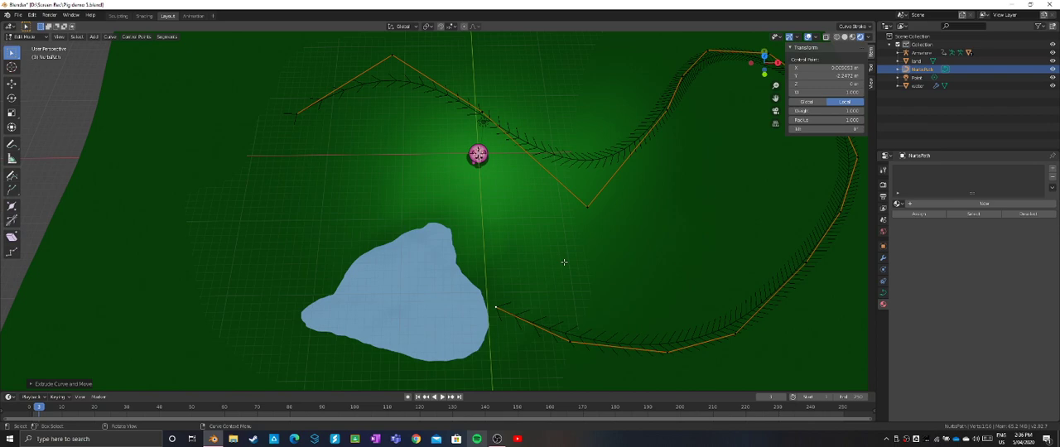
pyautogui.scroll(2, 540, 210)
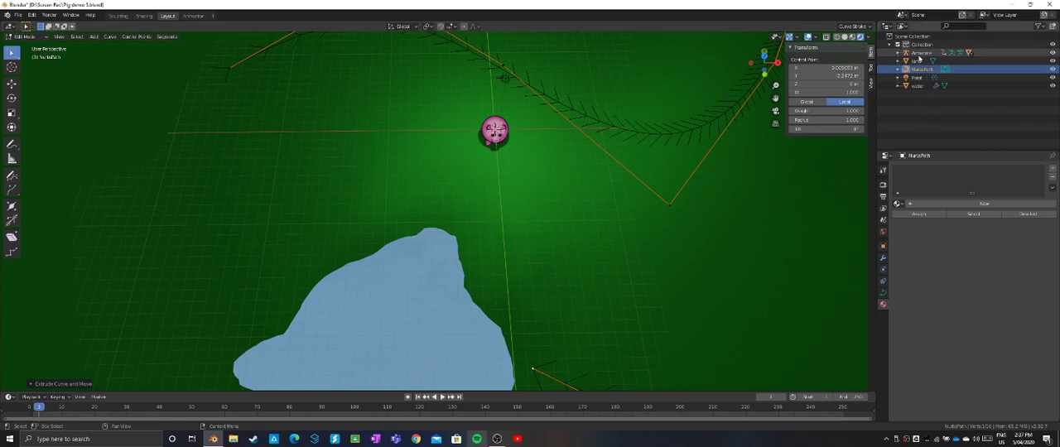
pyautogui.click(920, 54)
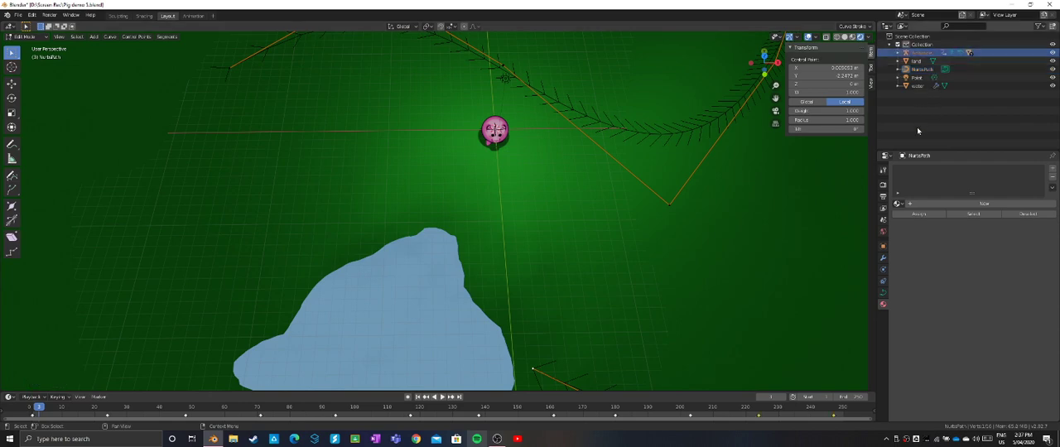
pyautogui.click(884, 283)
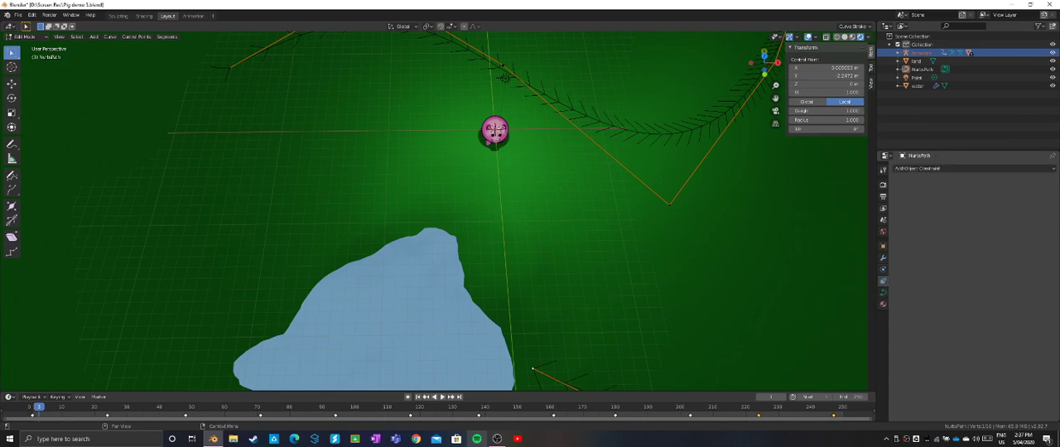
pyautogui.click(1000, 169)
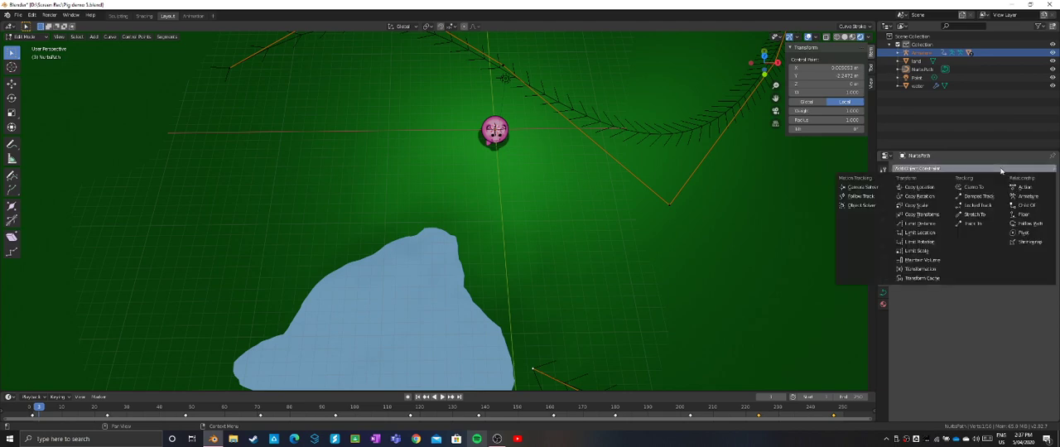
pyautogui.click(1029, 225)
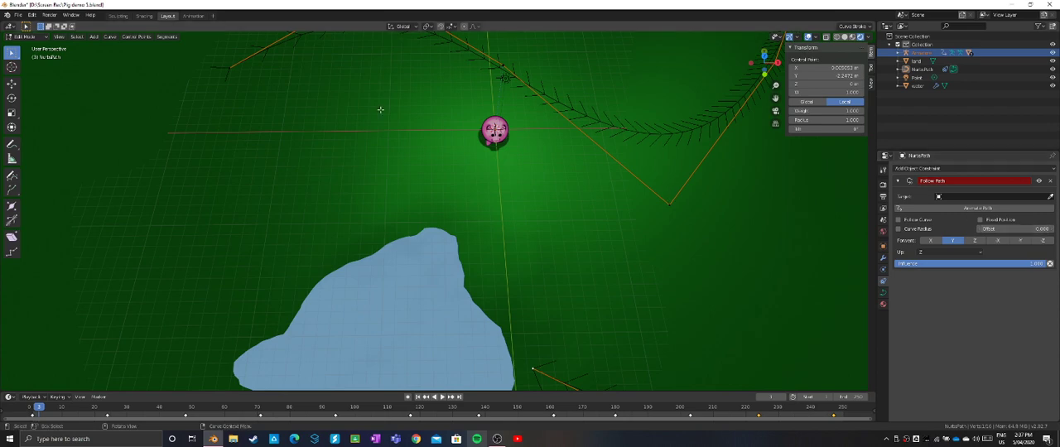
pyautogui.click(25, 36)
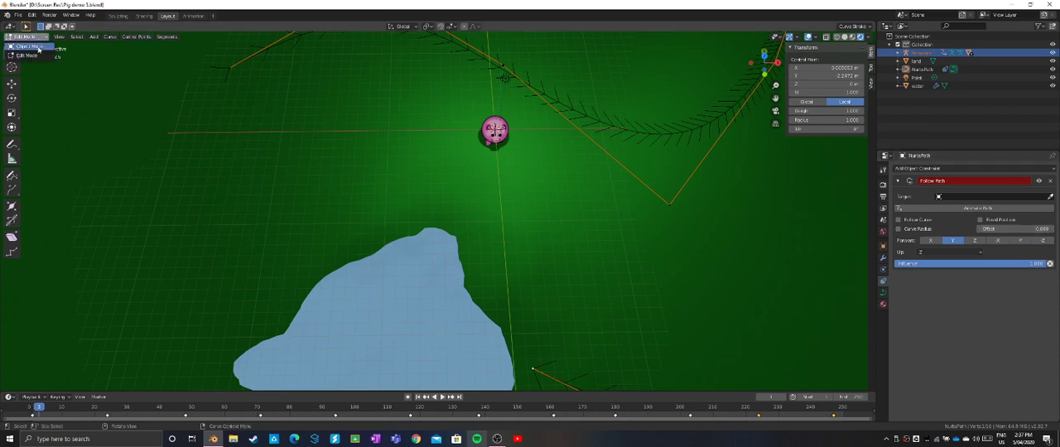
pyautogui.click(38, 48)
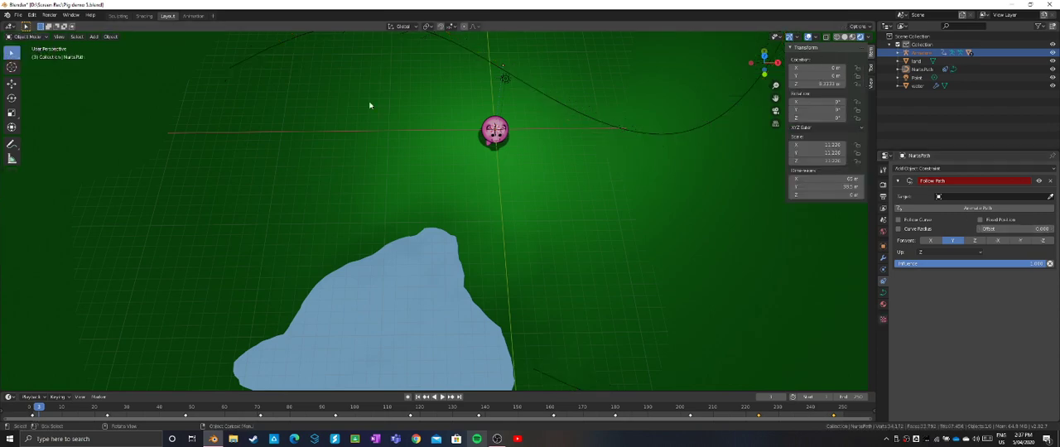
# - Try to pick the path curve in the viewport as the target of its own Follow Path constraint
pyautogui.click(1050, 198)
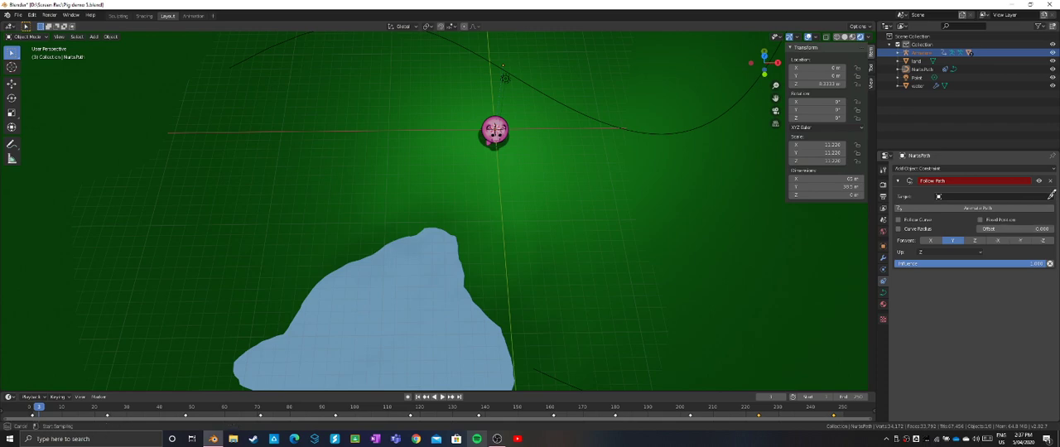
pyautogui.click(669, 130)
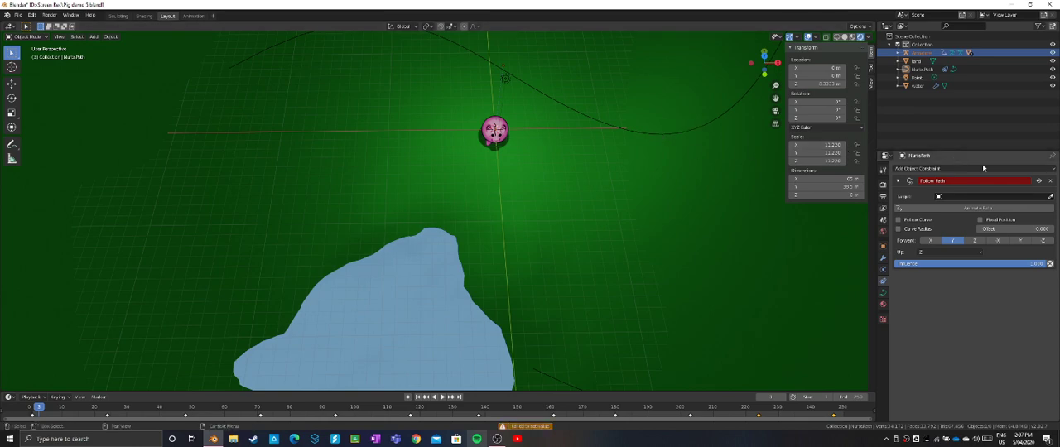
pyautogui.click(1050, 196)
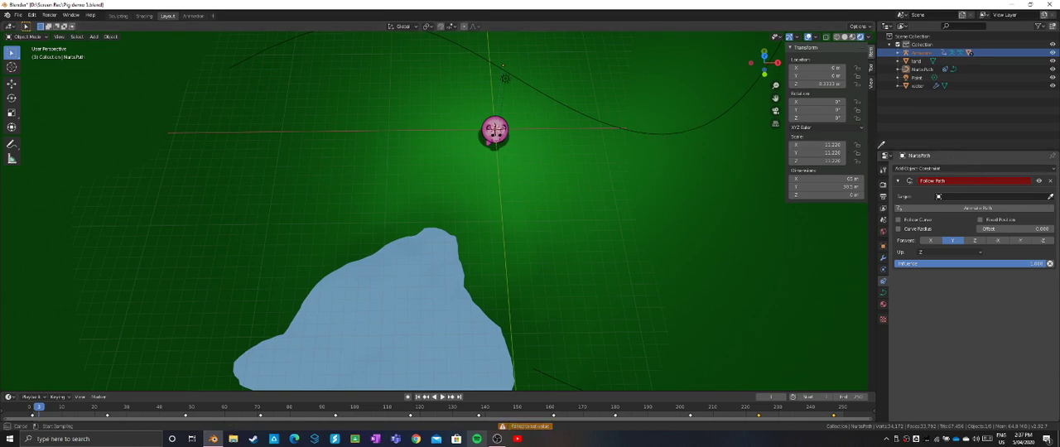
pyautogui.click(703, 128)
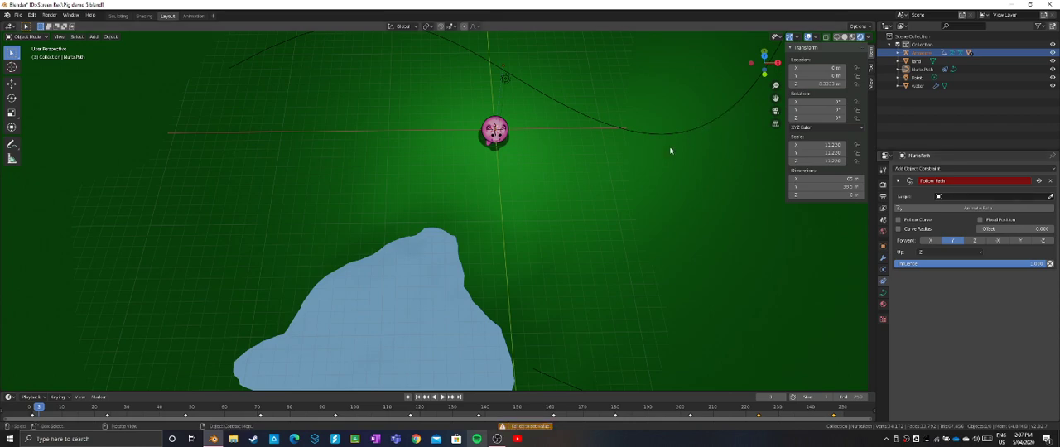
# - In wireframe shading, select the Armature and give it a Follow Path constraint with NurbsPath as the target
pyautogui.scroll(-1, 670, 151)
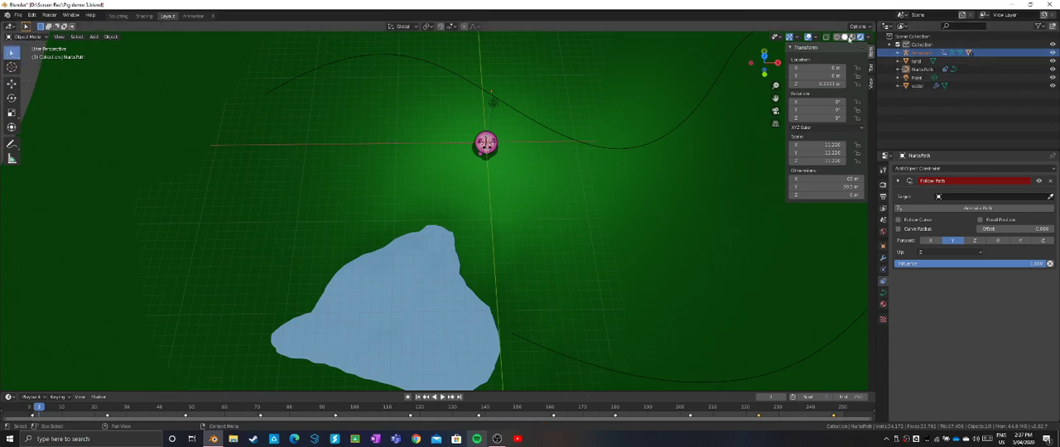
pyautogui.click(838, 36)
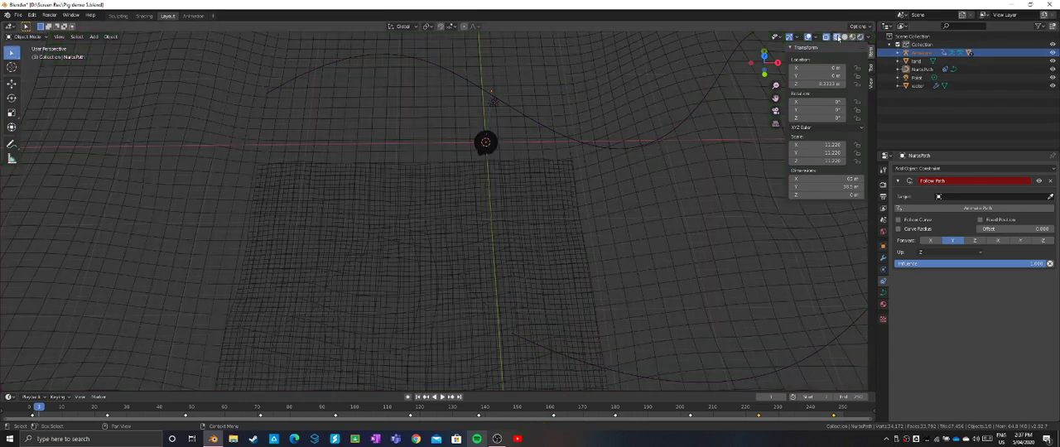
pyautogui.click(917, 53)
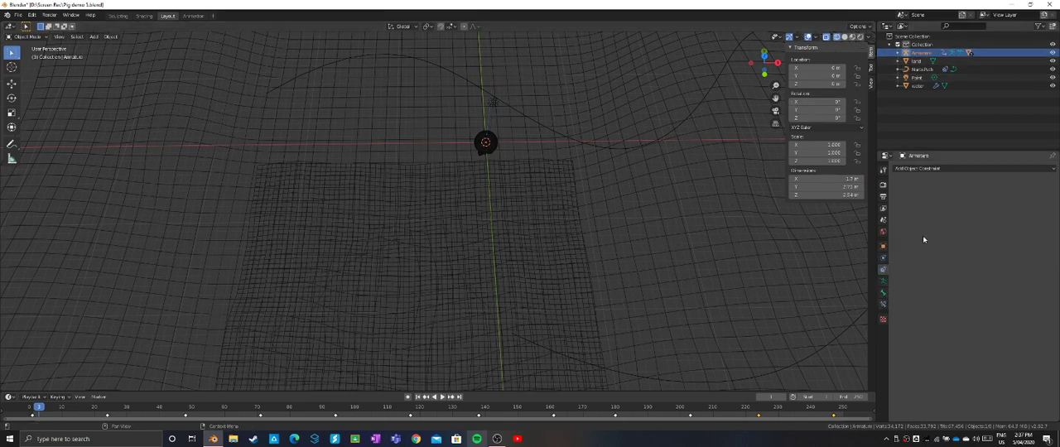
pyautogui.click(952, 170)
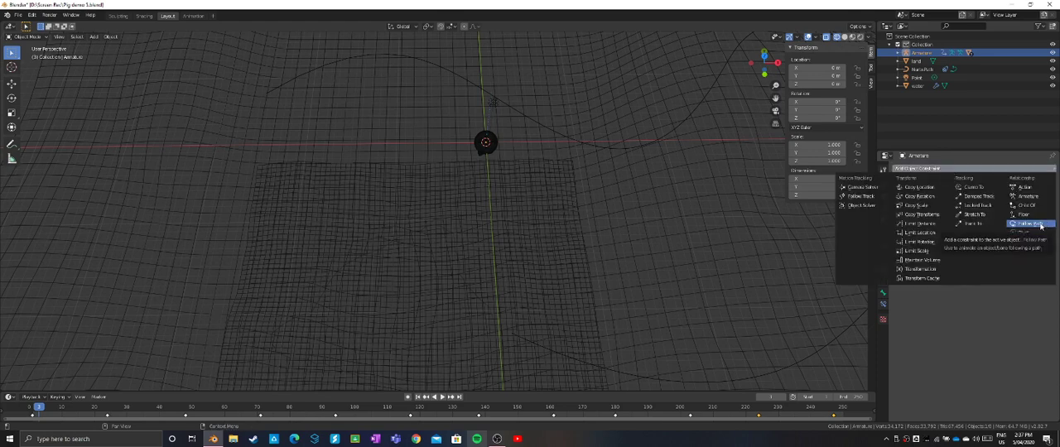
pyautogui.click(1041, 225)
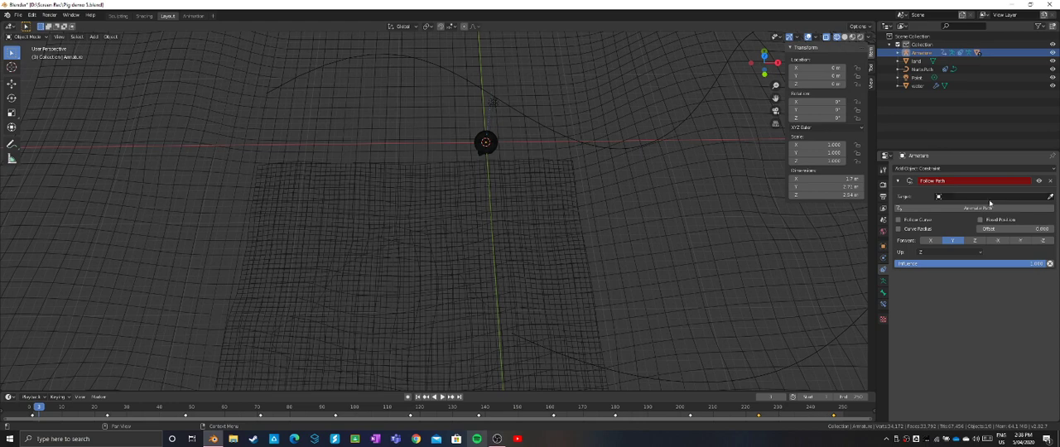
pyautogui.click(1048, 197)
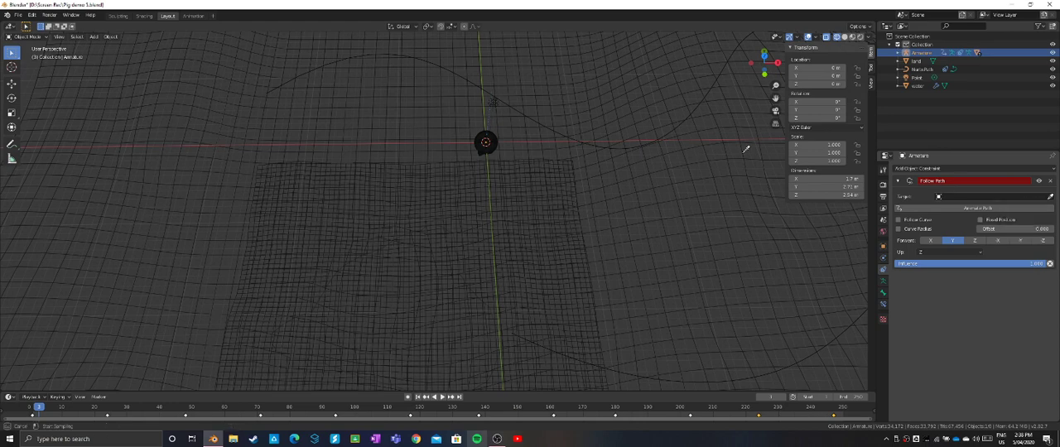
pyautogui.click(600, 149)
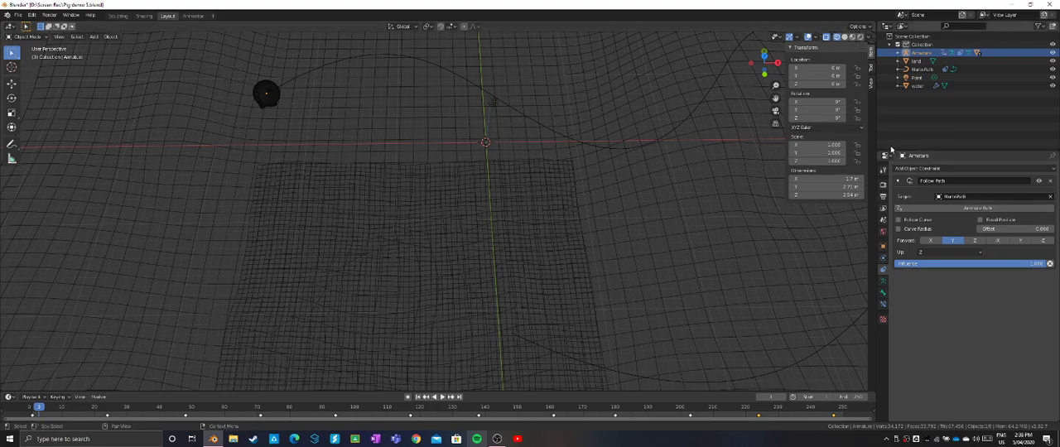
# - Enable Follow Curve and Fixed Position on the Armature's Follow Path constraint and try out its Offset
pyautogui.scroll(3, 334, 120)
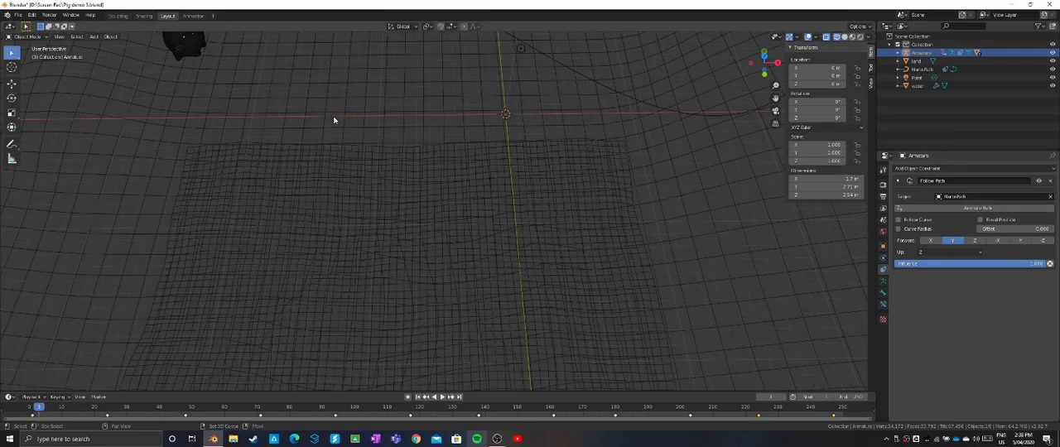
pyautogui.keyDown('shift'); pyautogui.moveTo(333, 120); pyautogui.dragTo(452, 245, button='middle'); pyautogui.keyUp('shift')
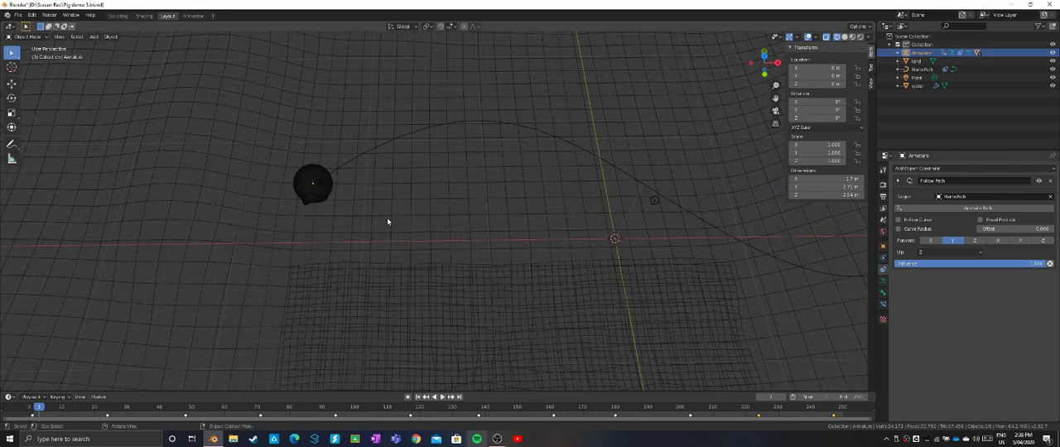
pyautogui.scroll(2, 387, 219)
pyautogui.scroll(-1, 387, 223)
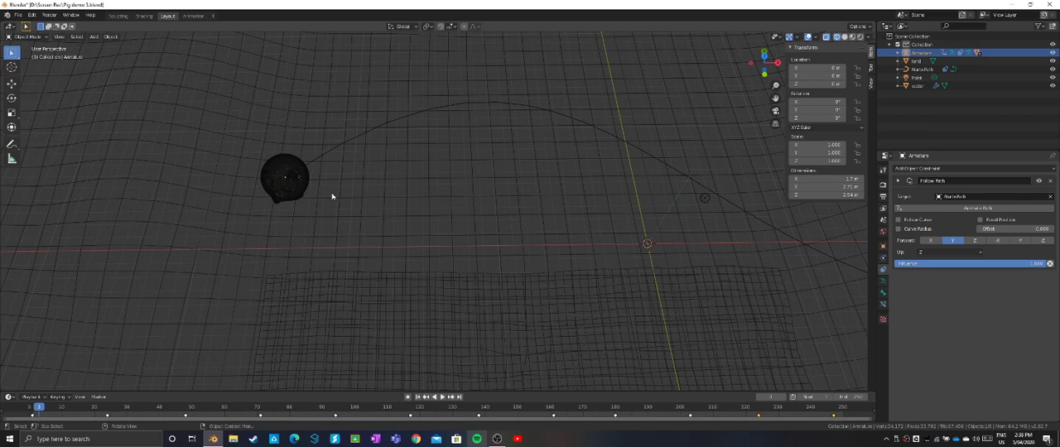
pyautogui.scroll(2, 332, 196)
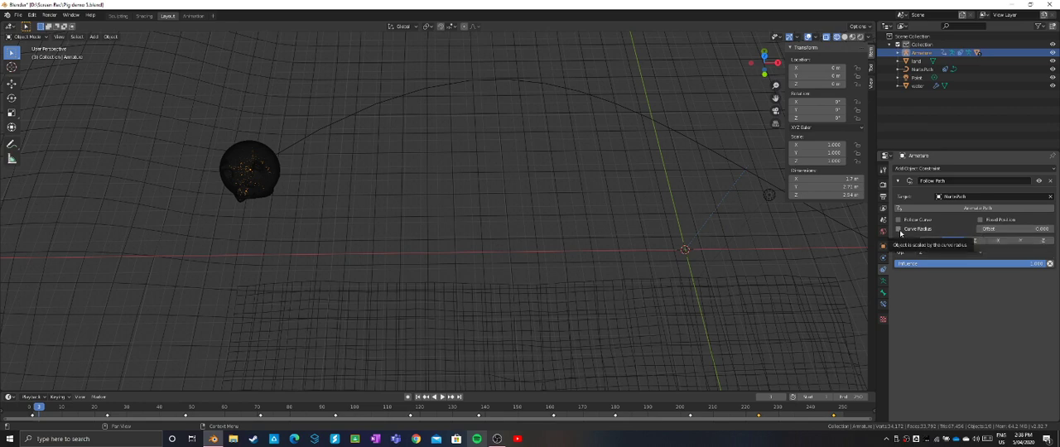
pyautogui.click(898, 219)
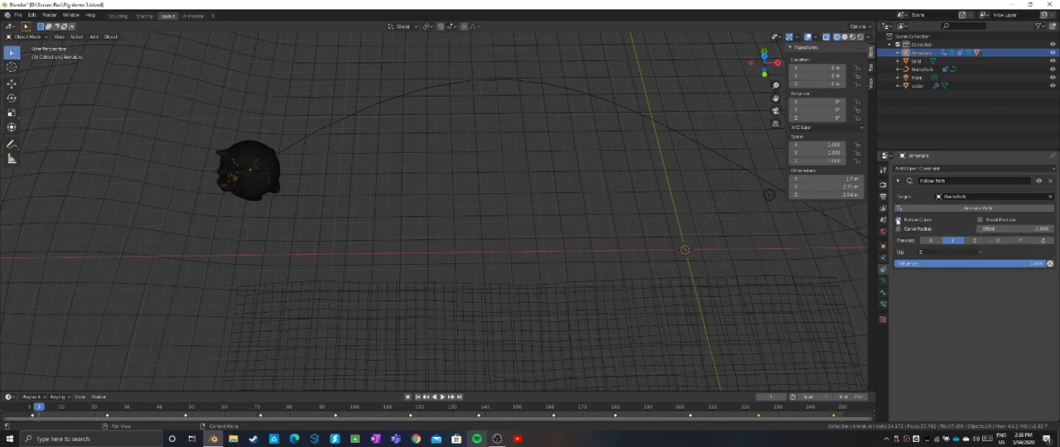
pyautogui.click(979, 220)
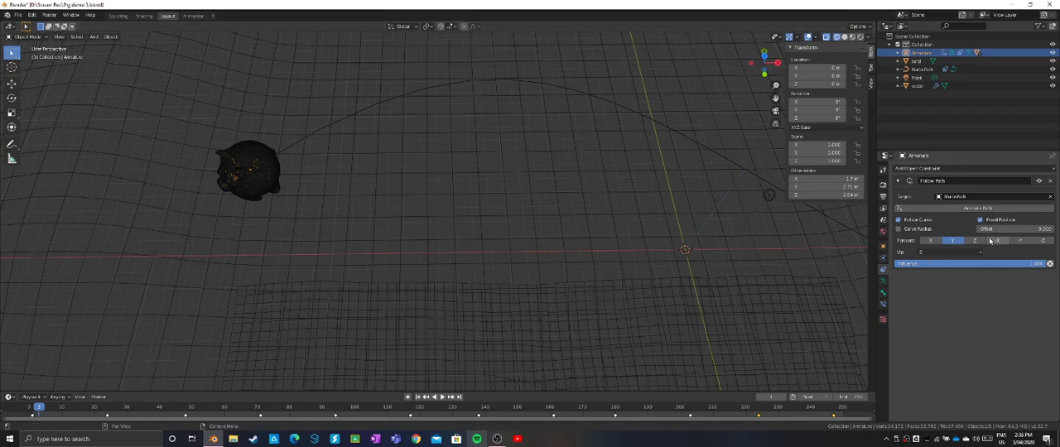
pyautogui.moveTo(1006, 228); pyautogui.dragTo(977, 232)
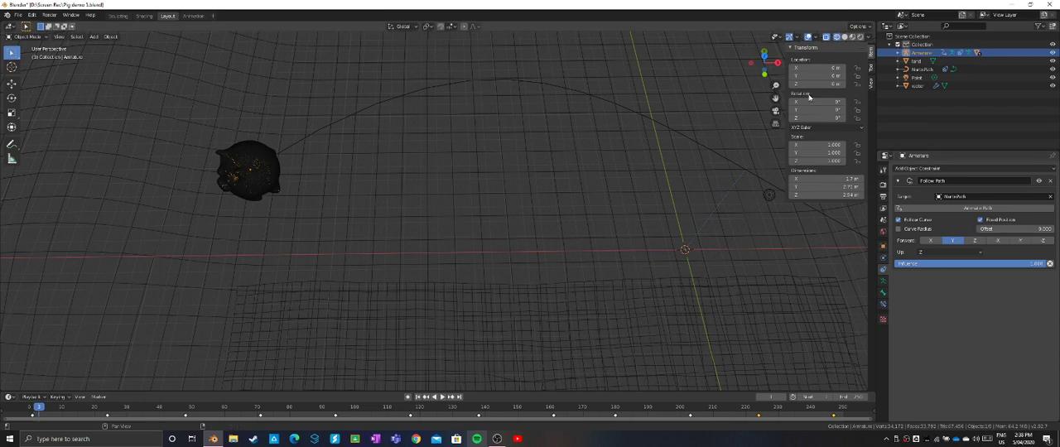
# - In the rendered top view, rotate the Armature to a Z rotation of about 175° so the pig faces along the path
pyautogui.click(766, 54)
pyautogui.click(860, 37)
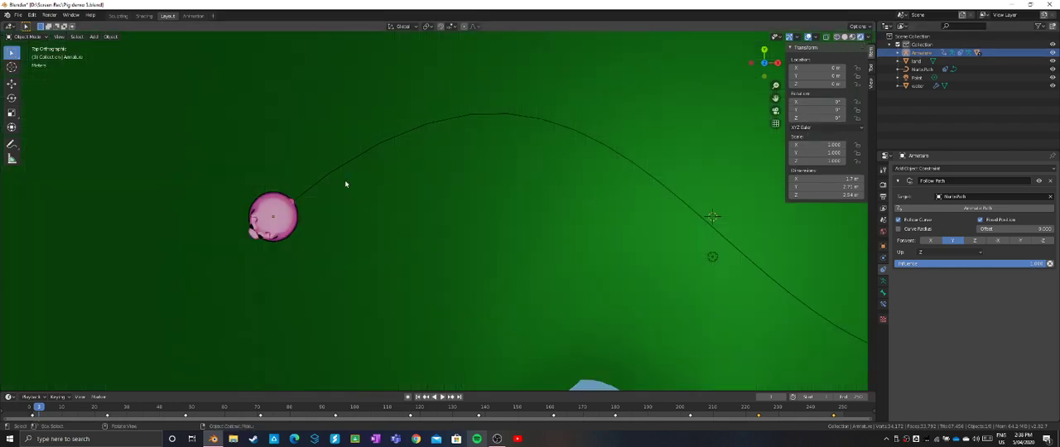
pyautogui.press('r')
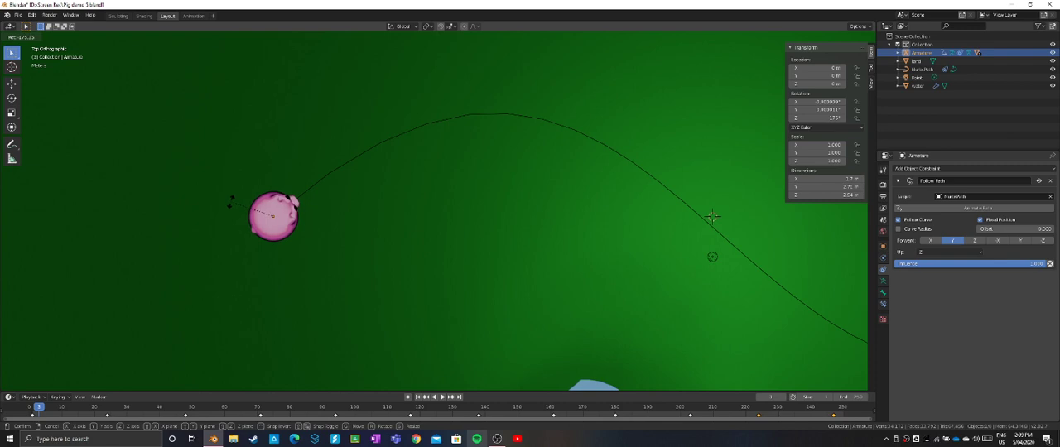
pyautogui.click(231, 205)
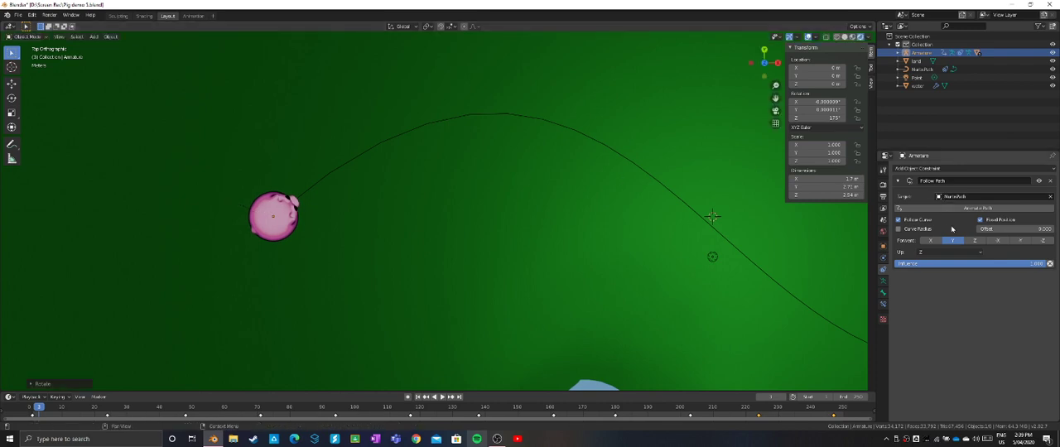
# - Scrub the constraint's Offset to preview the pig travelling along the whole path, and return it to 0
pyautogui.moveTo(993, 228)
pyautogui.mouseDown()
pyautogui.moveTo(1043, 229)
pyautogui.moveTo(988, 230)
pyautogui.mouseUp()
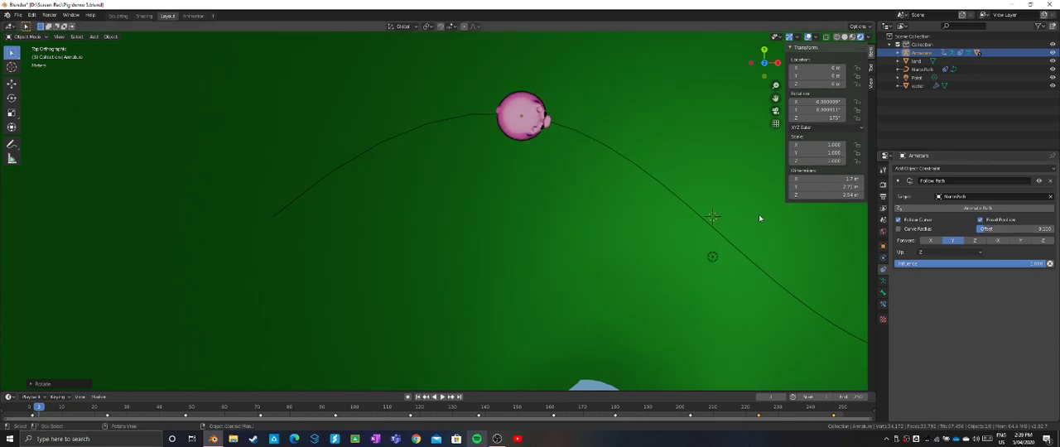
pyautogui.scroll(-3, 754, 214)
pyautogui.keyDown('shift'); pyautogui.moveTo(740, 214); pyautogui.dragTo(547, 160, button='middle'); pyautogui.keyUp('shift')
pyautogui.scroll(-1, 520, 208)
pyautogui.scroll(-2, 520, 208)
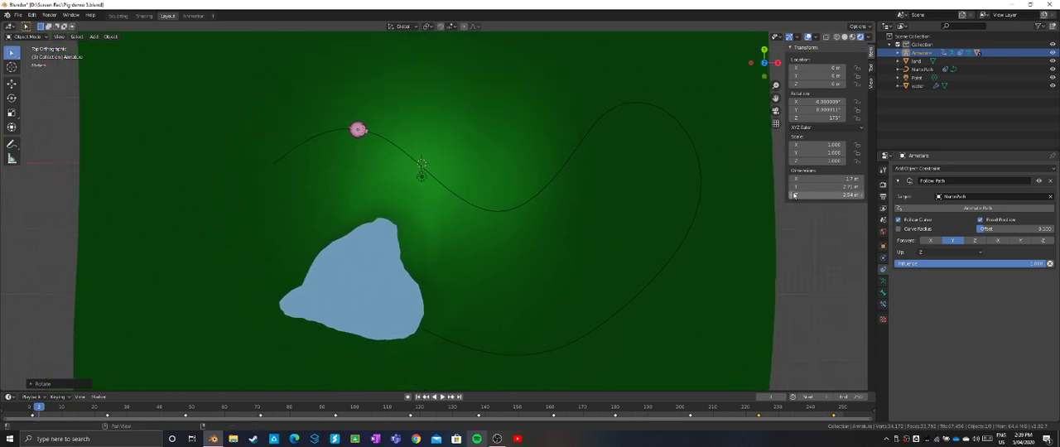
pyautogui.moveTo(984, 229); pyautogui.dragTo(1022, 230)
pyautogui.moveTo(1017, 229); pyautogui.dragTo(977, 230)
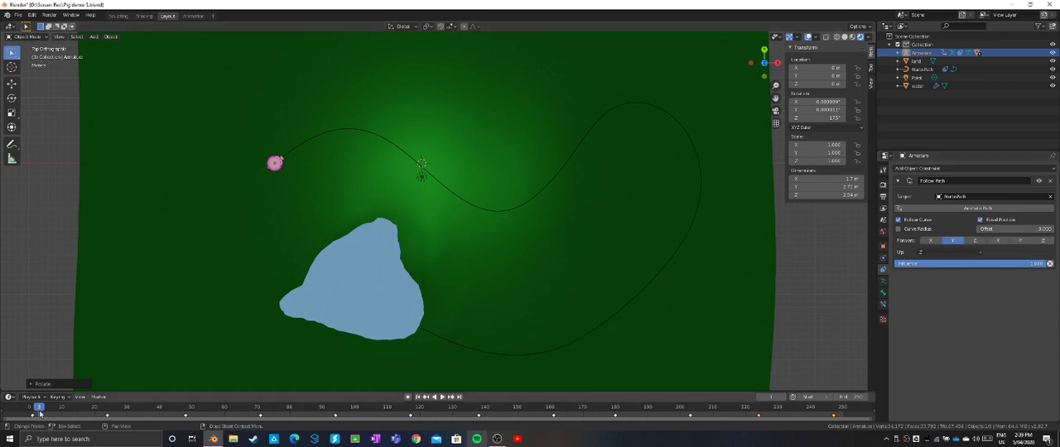
# - At frame 1, keyframe the Armature's Follow Path Offset at 0
pyautogui.moveTo(35, 410); pyautogui.dragTo(34, 408)
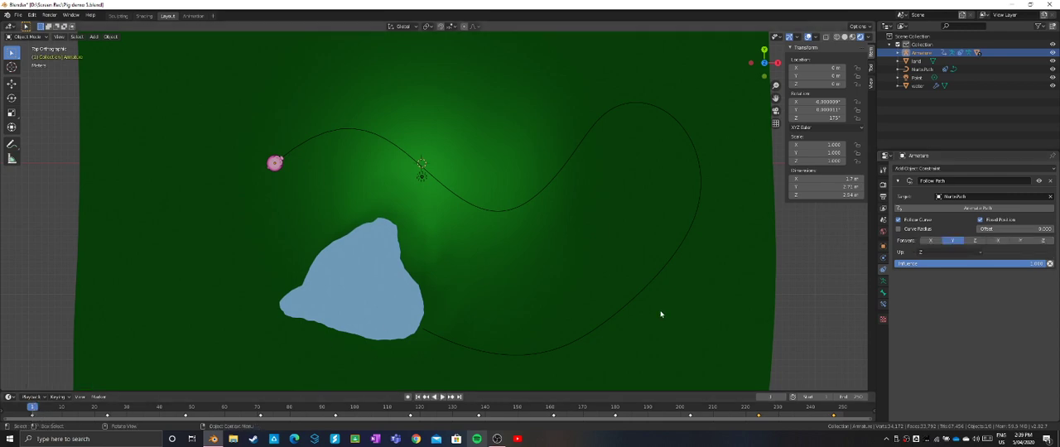
pyautogui.rightClick(995, 231)
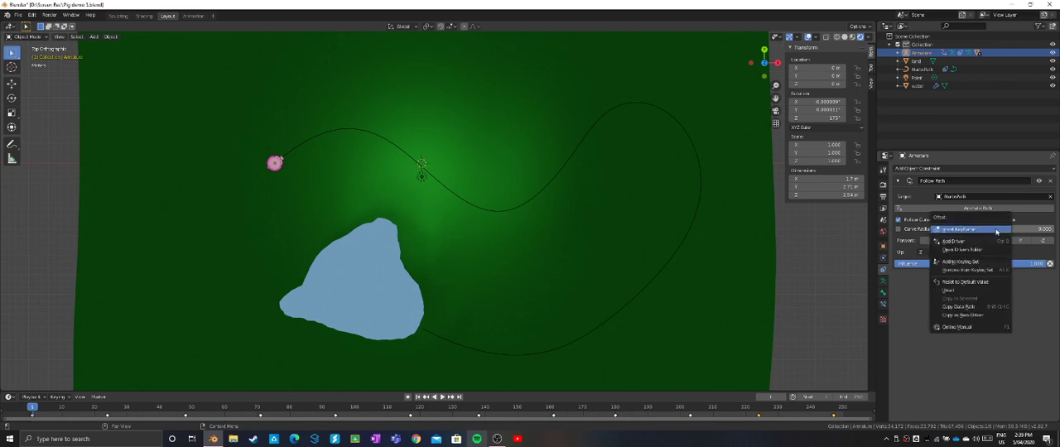
pyautogui.click(996, 231)
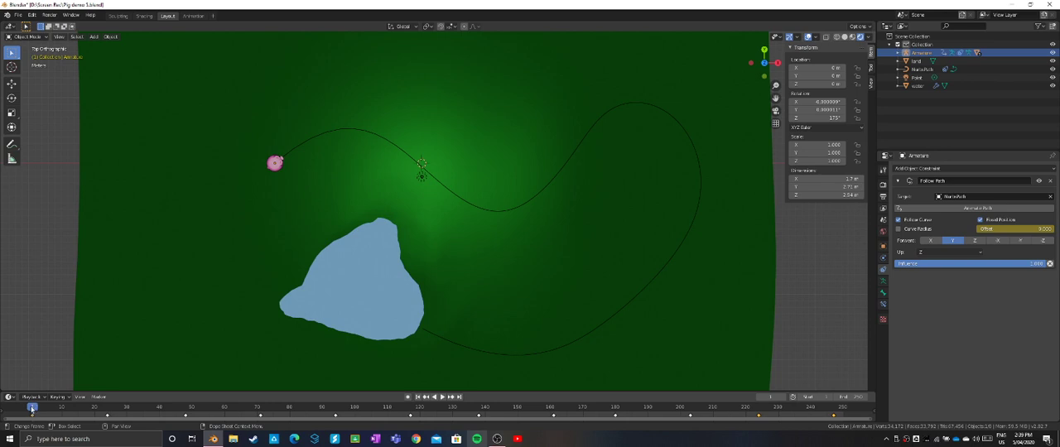
# - At frame 70, set the Follow Path Offset to about 0.27 and keyframe it
pyautogui.moveTo(31, 407); pyautogui.dragTo(257, 414)
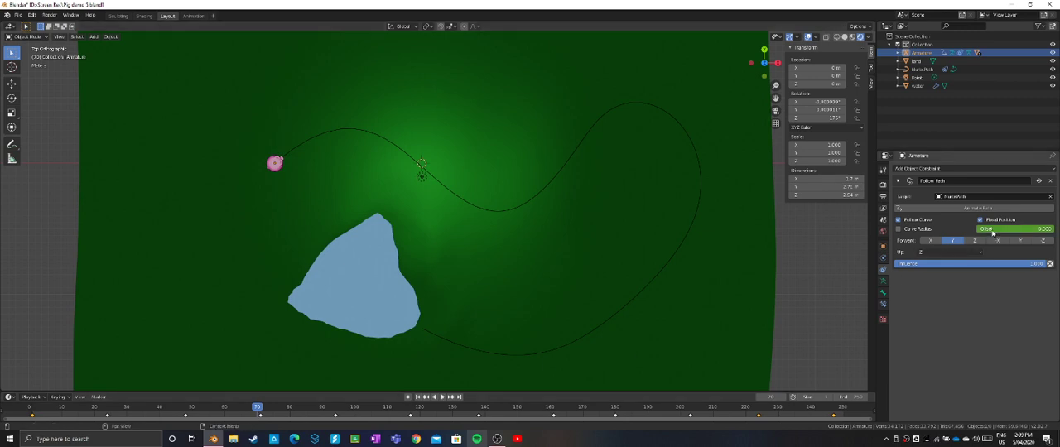
pyautogui.moveTo(992, 230); pyautogui.dragTo(1020, 230)
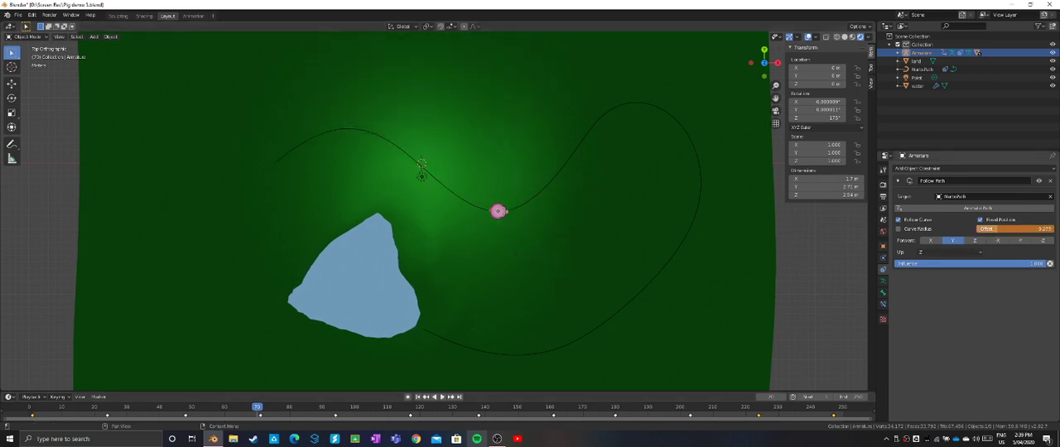
pyautogui.rightClick(1008, 232)
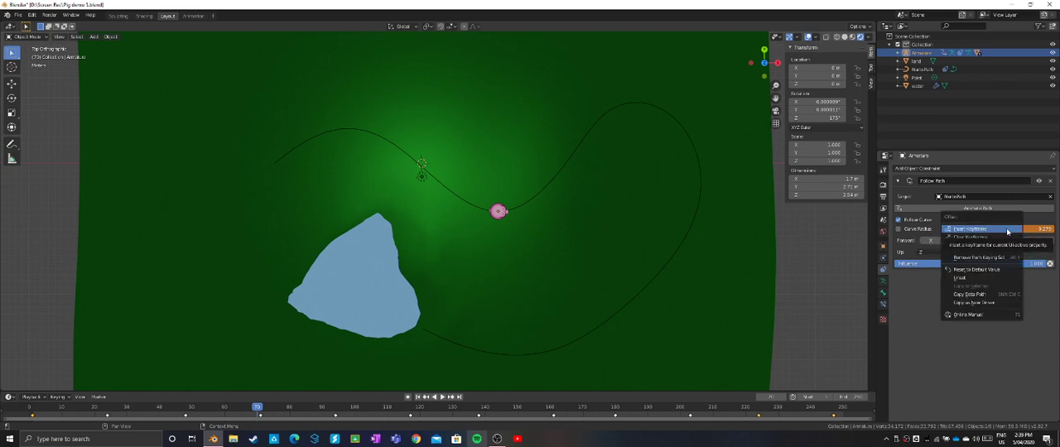
pyautogui.click(1008, 230)
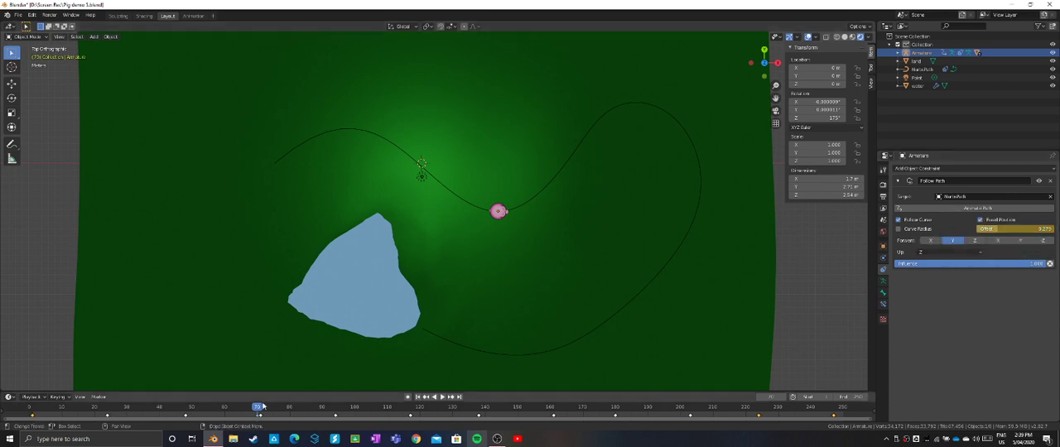
# - At frame 160, raise the Follow Path Offset to about 0.63, carrying the pig around the path's wide bend, and keyframe it
pyautogui.moveTo(258, 407); pyautogui.dragTo(552, 418)
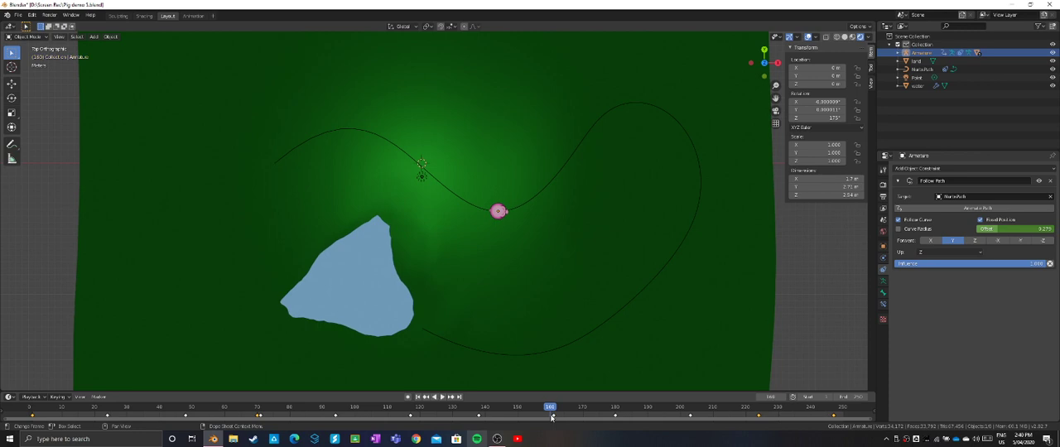
pyautogui.moveTo(990, 238); pyautogui.dragTo(1027, 232)
pyautogui.rightClick(1025, 231)
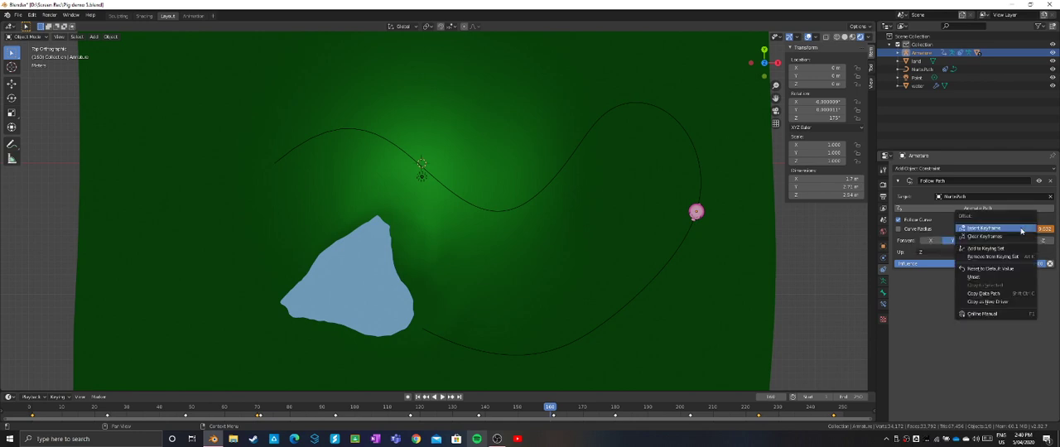
pyautogui.click(1021, 228)
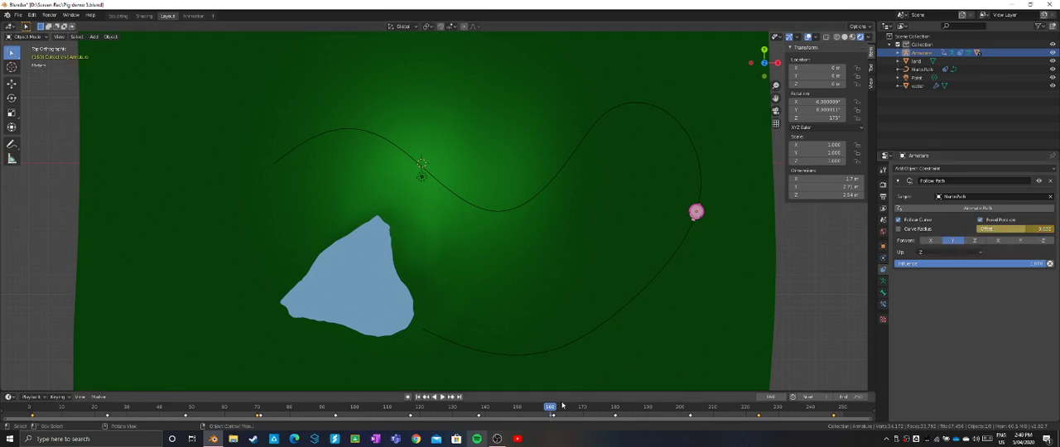
# - At frame 250, raise the Follow Path Offset until the pig reaches the path's end beside the water, and keyframe it
pyautogui.moveTo(552, 411); pyautogui.dragTo(847, 414)
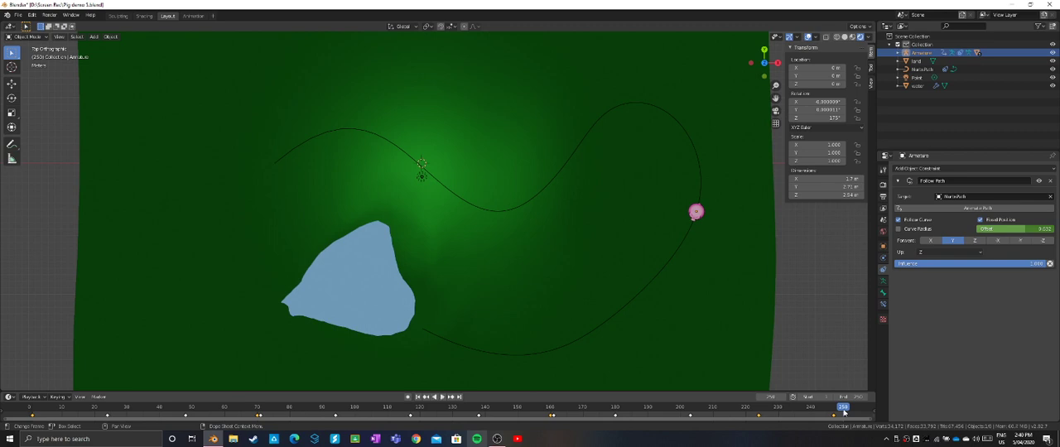
pyautogui.moveTo(1017, 229); pyautogui.dragTo(1056, 232)
pyautogui.rightClick(1033, 229)
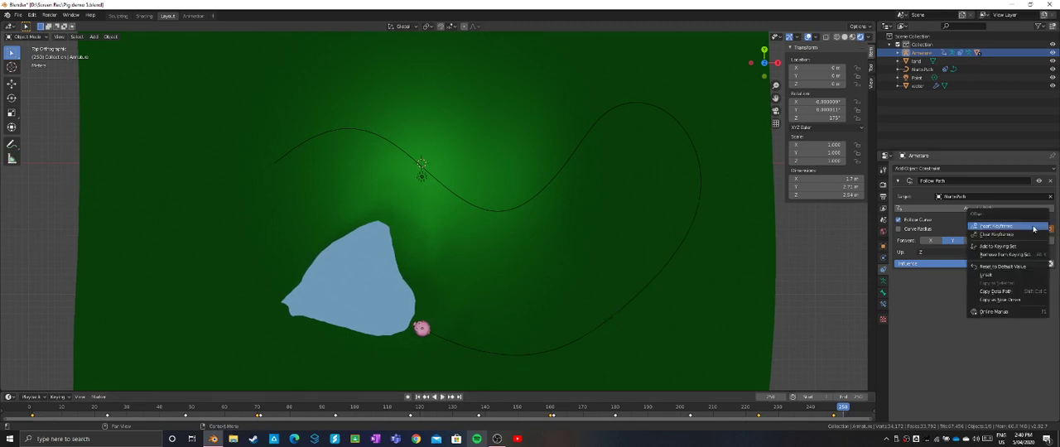
pyautogui.click(1025, 217)
# - Play the animation from frame 1 to check the pig's travel along the whole path
pyautogui.moveTo(845, 409); pyautogui.dragTo(33, 424)
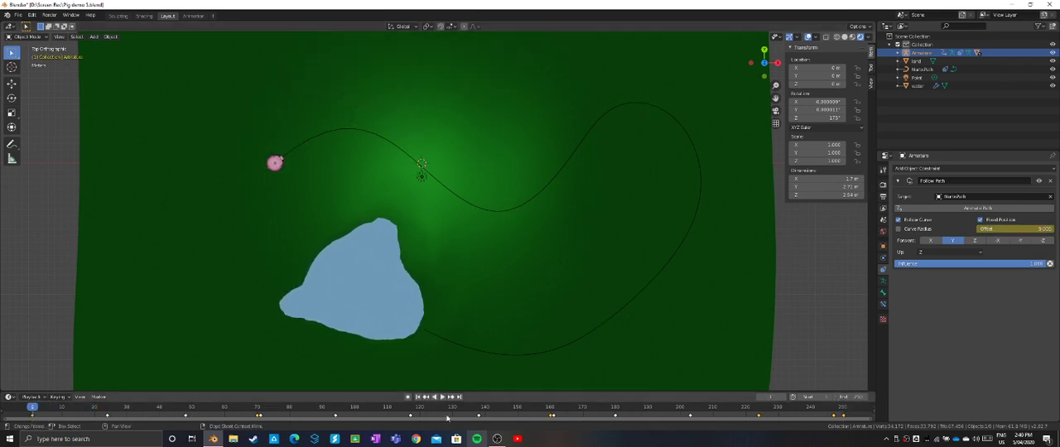
pyautogui.click(442, 398)
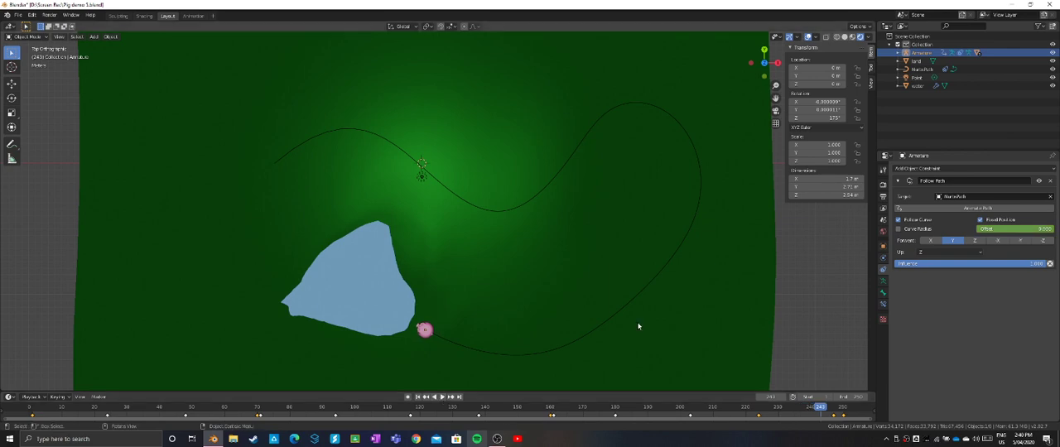
pyautogui.scroll(-4, 629, 288)
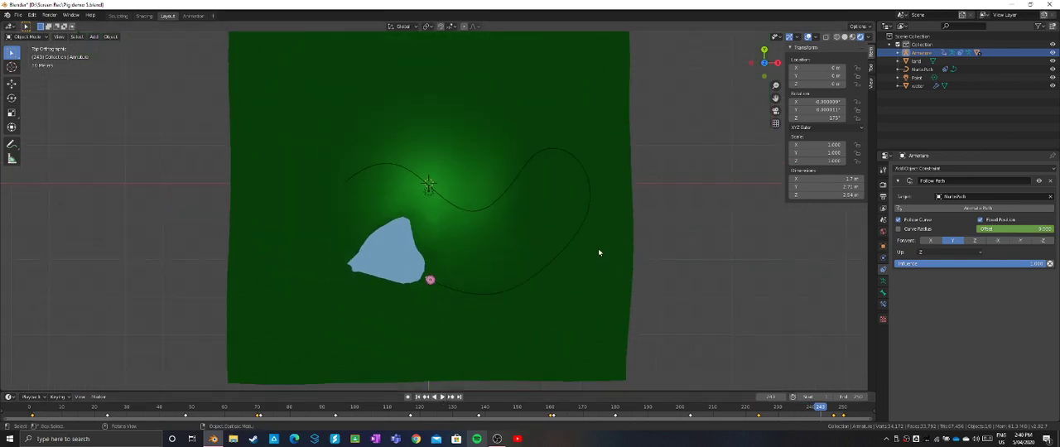
pyautogui.scroll(1, 596, 251)
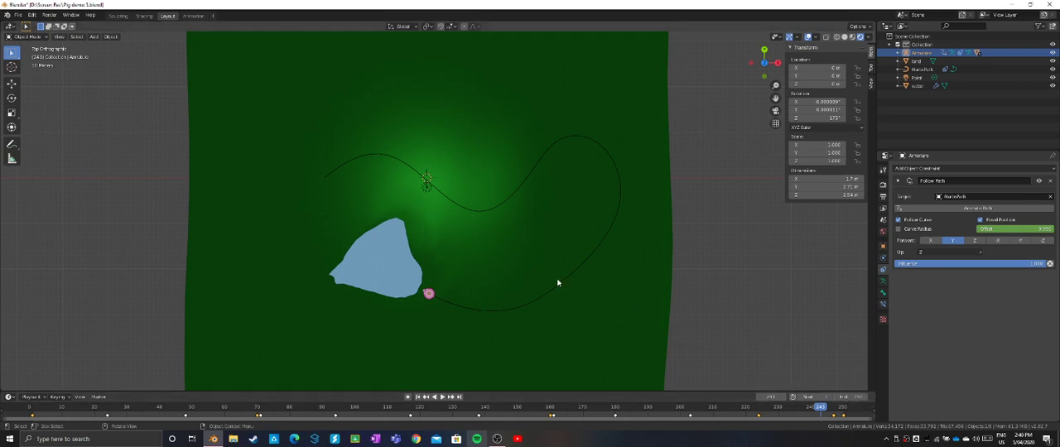
# - In the wireframe front view, select NurbsPath and move it down to the low ground near Z 0
pyautogui.moveTo(557, 283); pyautogui.dragTo(577, 213, button='middle')
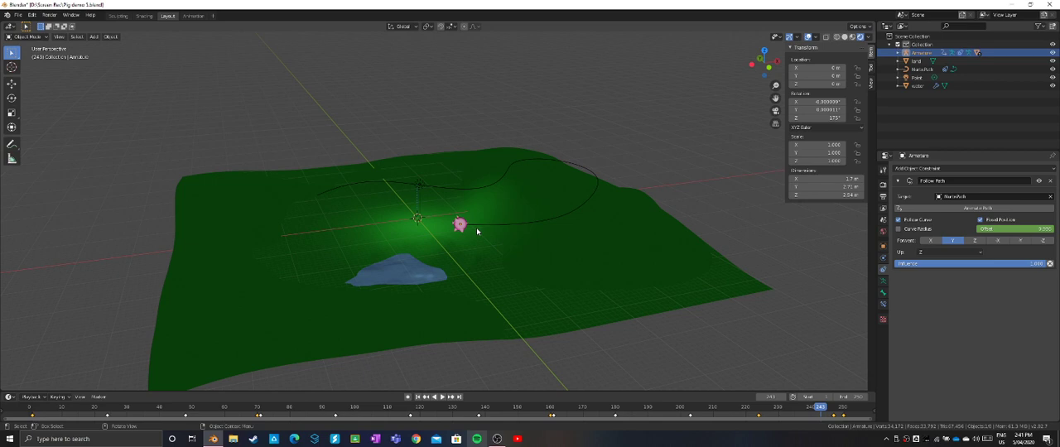
pyautogui.scroll(3, 477, 231)
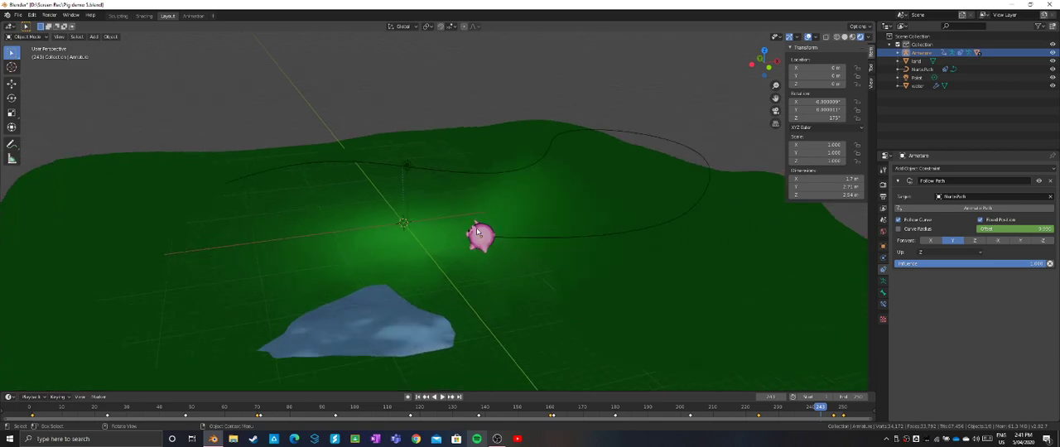
pyautogui.scroll(-2, 477, 232)
pyautogui.moveTo(533, 223); pyautogui.dragTo(515, 209, button='middle')
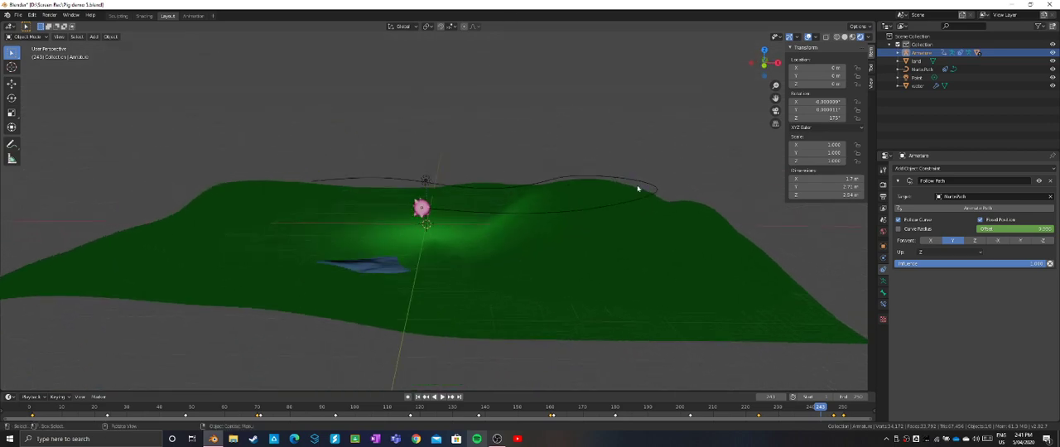
pyautogui.click(764, 63)
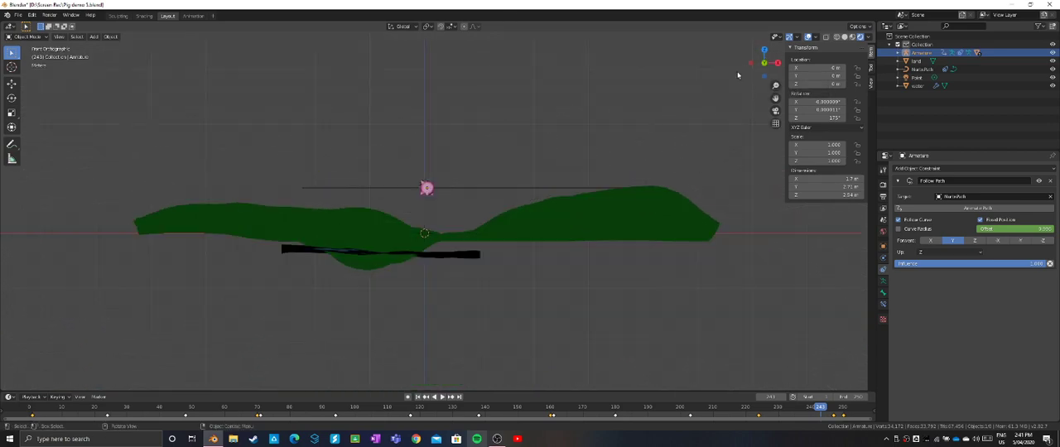
pyautogui.click(836, 37)
pyautogui.scroll(2, 504, 185)
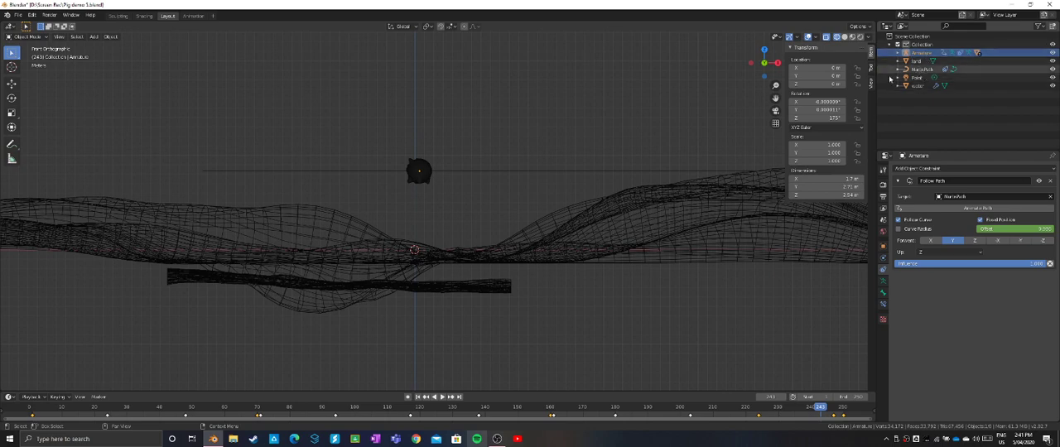
pyautogui.click(616, 174)
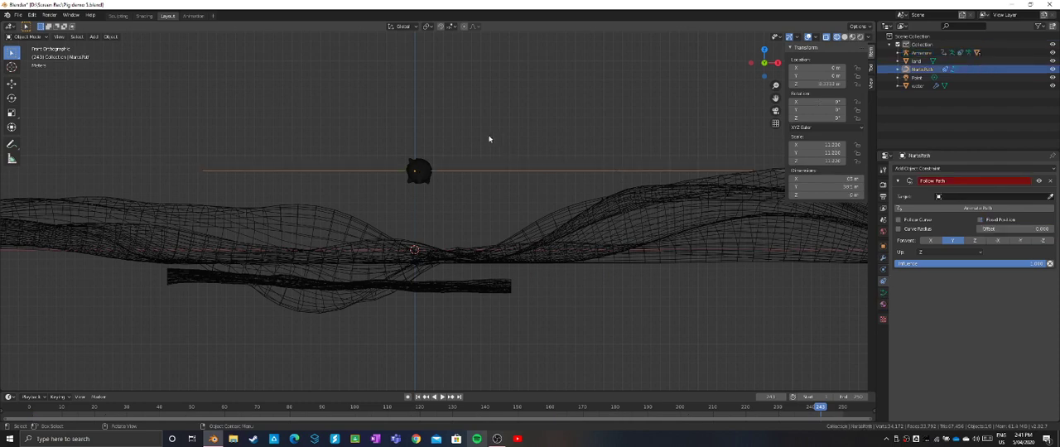
pyautogui.press('g')
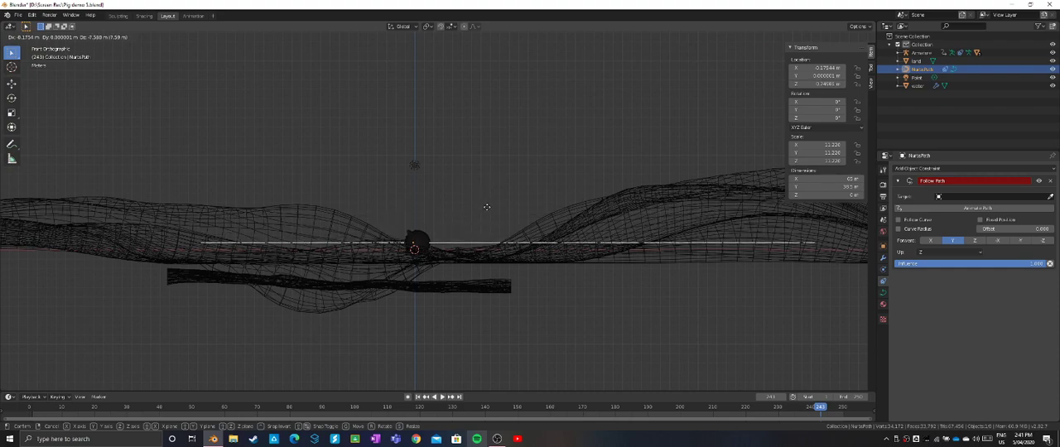
pyautogui.click(487, 214)
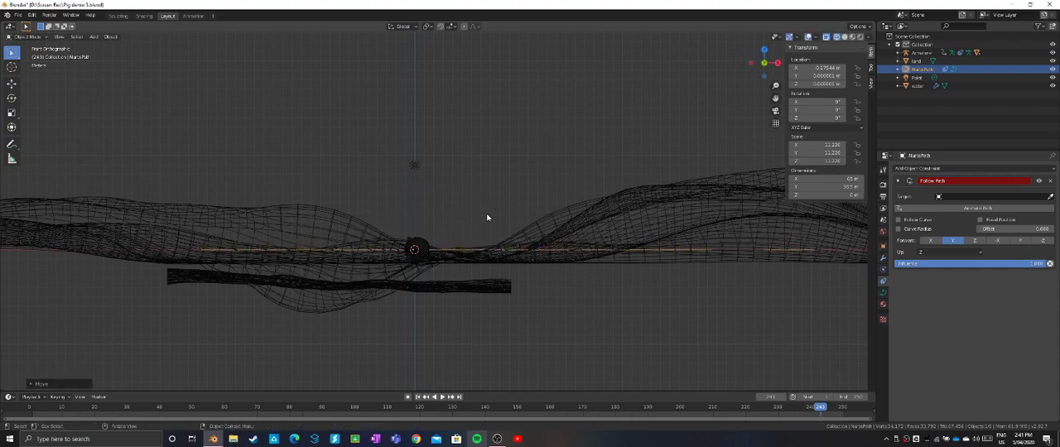
# - Inspect the lowered path and the pig against the terrain in rendered shading
pyautogui.moveTo(486, 213)
pyautogui.mouseDown(button='middle')
pyautogui.moveTo(474, 219)
pyautogui.moveTo(502, 222)
pyautogui.mouseUp(button='middle')
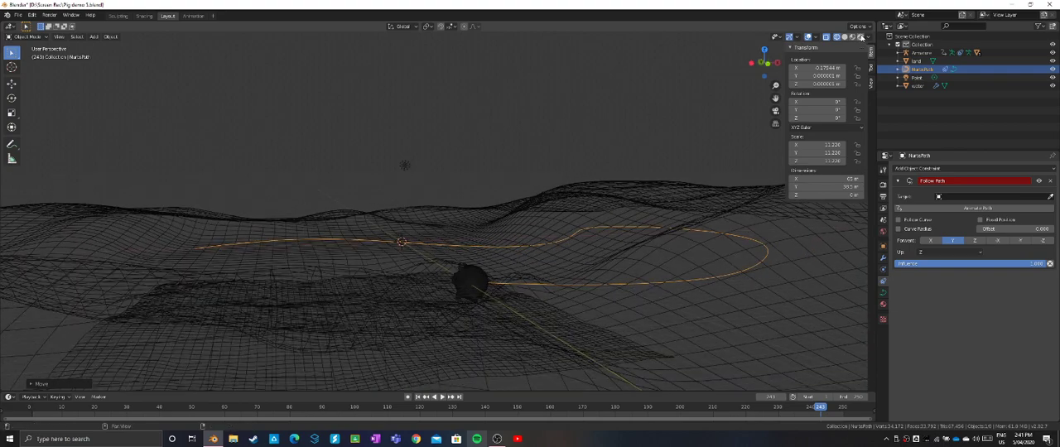
pyautogui.click(860, 37)
pyautogui.moveTo(549, 238); pyautogui.dragTo(532, 298, button='middle')
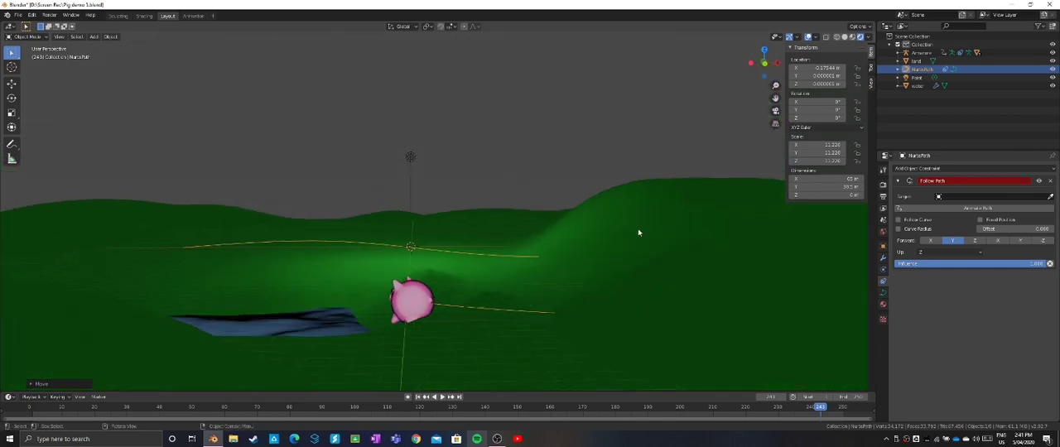
# - In wireframe Edit Mode, raise the NurbsPath control point beside the hill to a local Z of about 0.63 m, at the terrain's surface
pyautogui.click(838, 37)
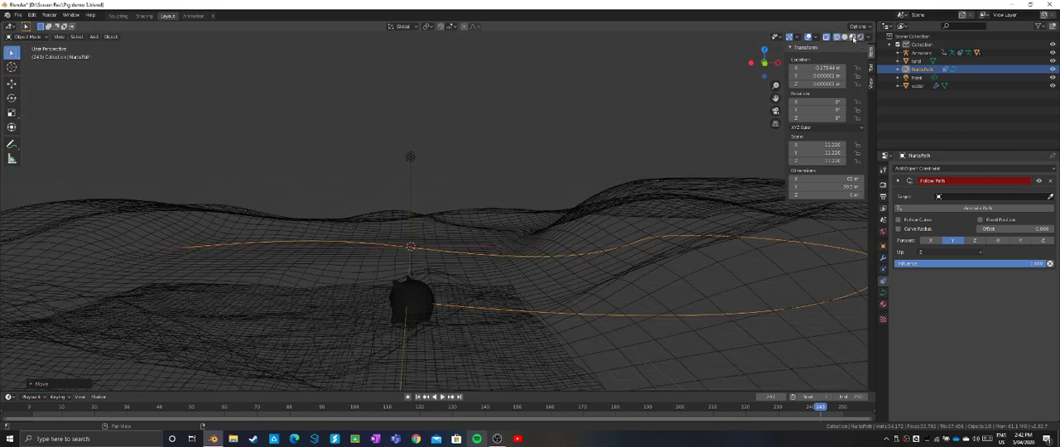
pyautogui.click(765, 65)
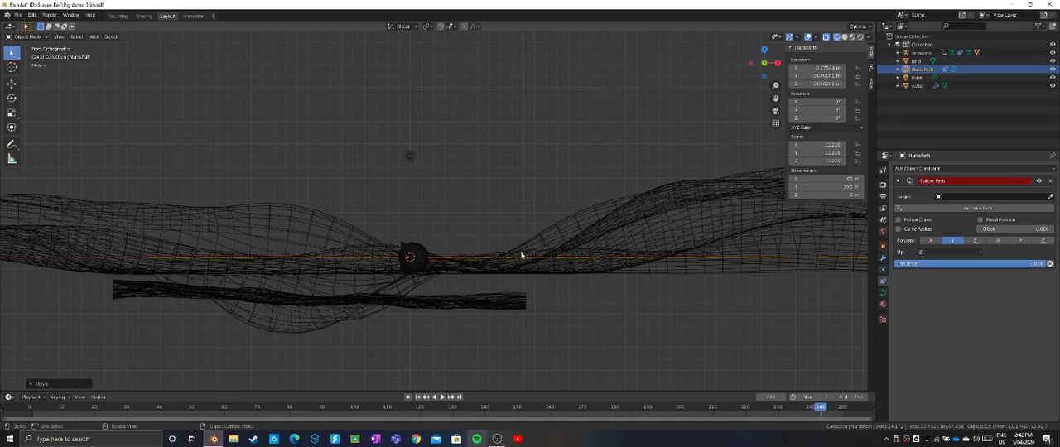
pyautogui.click(23, 36)
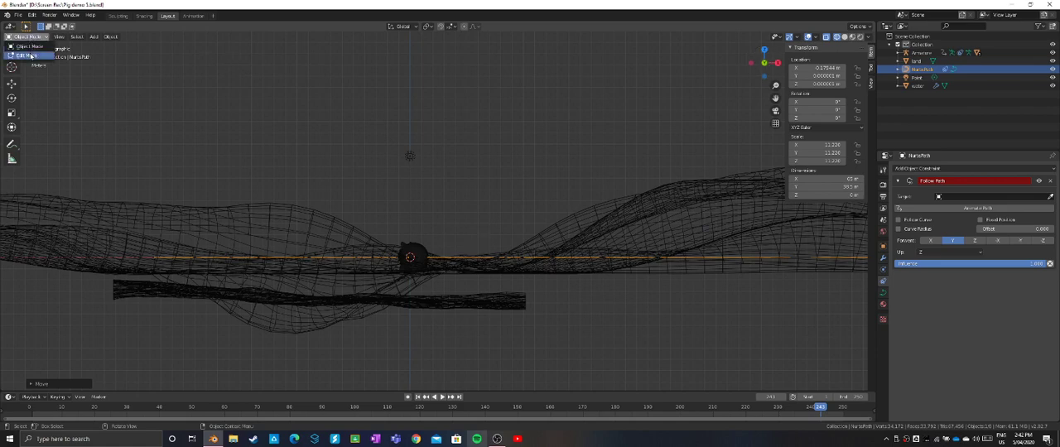
pyautogui.click(34, 56)
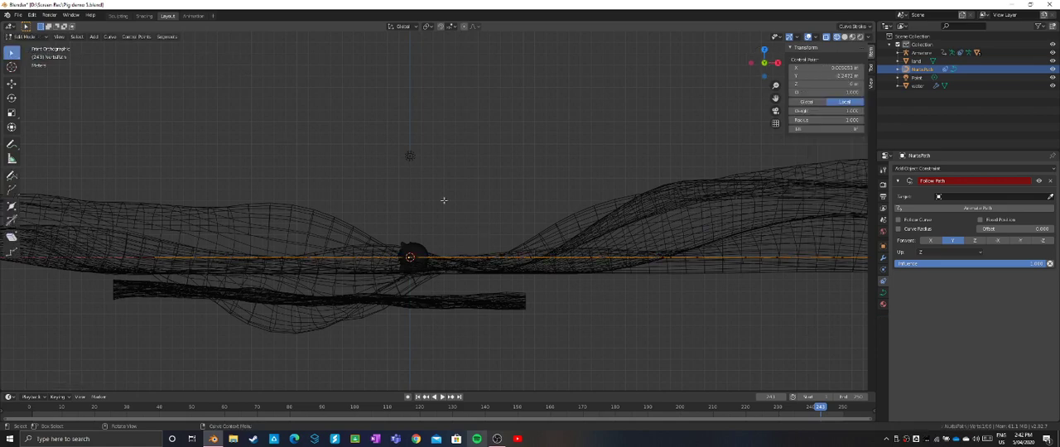
pyautogui.moveTo(443, 199); pyautogui.dragTo(477, 245, button='middle')
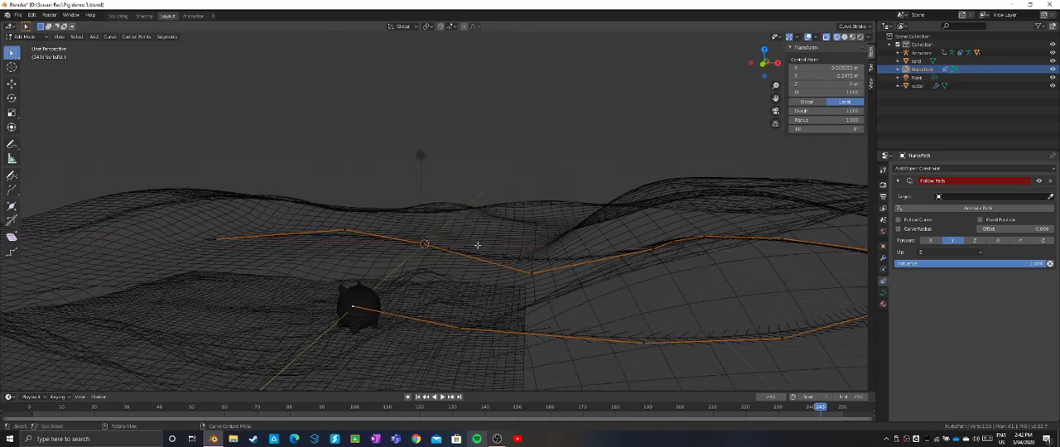
pyautogui.click(654, 249)
pyautogui.click(766, 65)
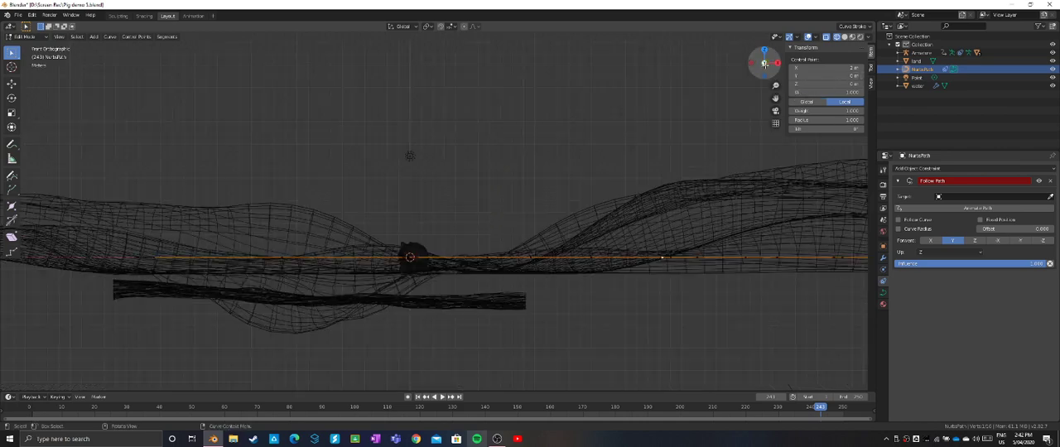
pyautogui.press('g')
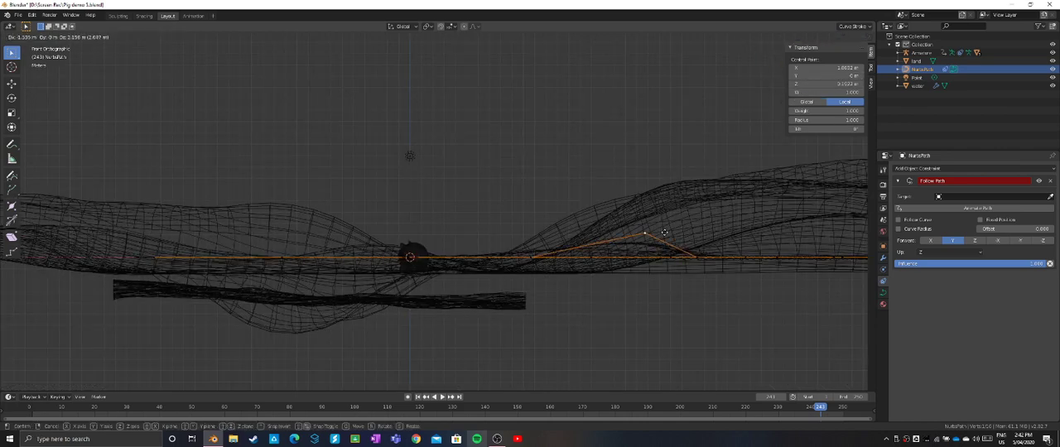
pyautogui.click(670, 178)
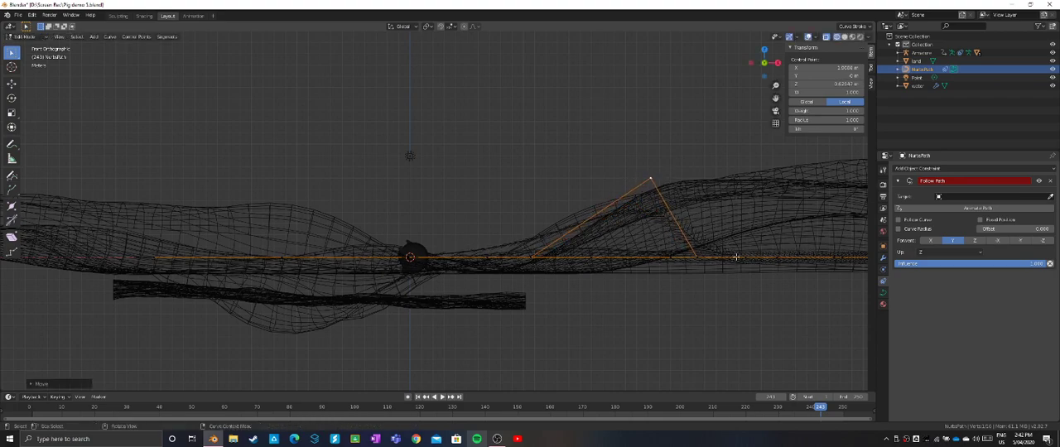
pyautogui.moveTo(735, 258); pyautogui.dragTo(728, 265, button='middle')
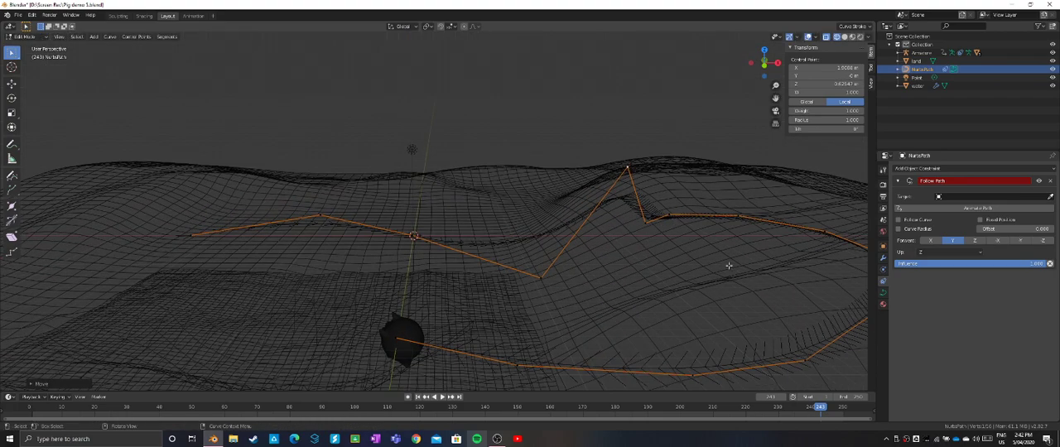
# - Raise the two control points beside the peak point onto the hilltop, the farther one to a local Z of about 0.71 m
pyautogui.click(670, 216)
pyautogui.press('g')
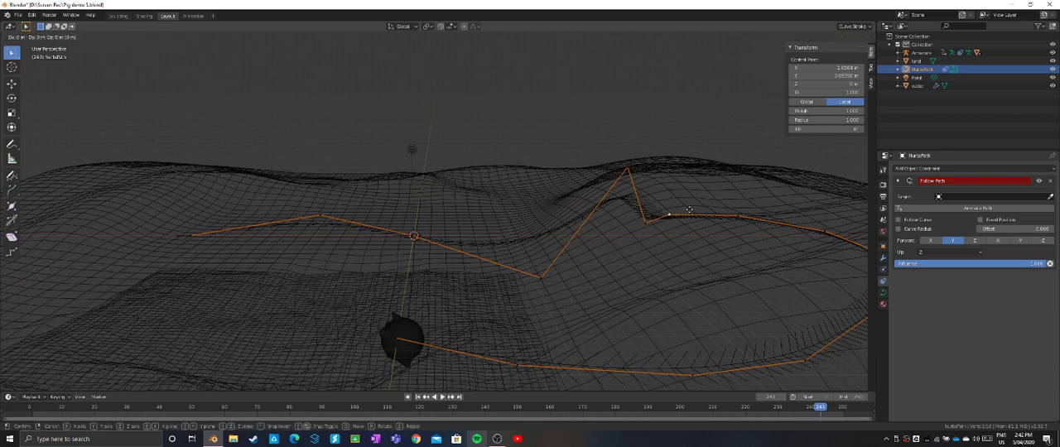
pyautogui.click(706, 145)
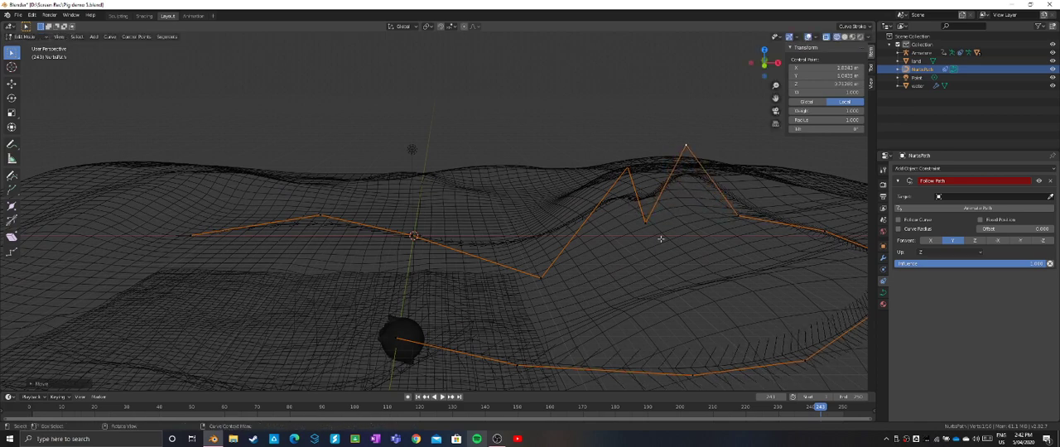
pyautogui.click(646, 222)
pyautogui.press('g')
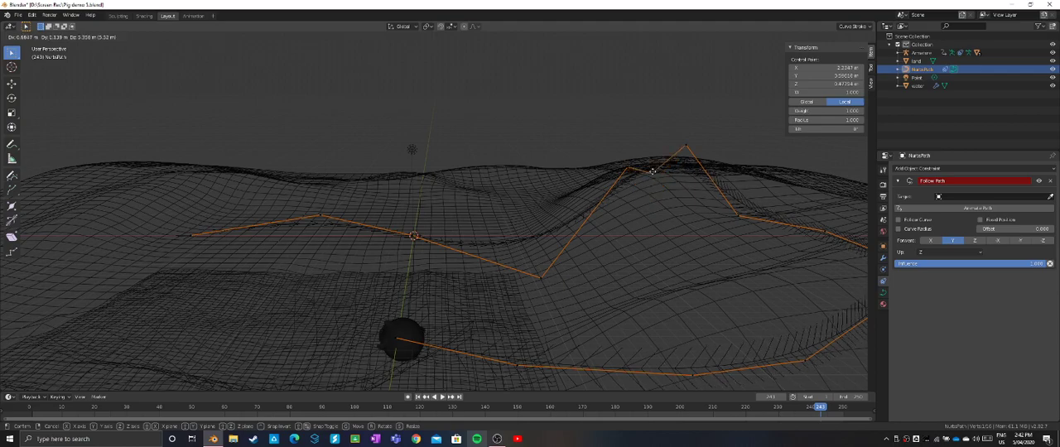
pyautogui.click(650, 166)
# - Lower the middle hilltop control point to a local Z of about 0.55 m and the farther, highest one to about 0.62 m
pyautogui.moveTo(650, 166); pyautogui.dragTo(597, 180, button='middle')
pyautogui.moveTo(518, 189); pyautogui.dragTo(491, 189, button='middle')
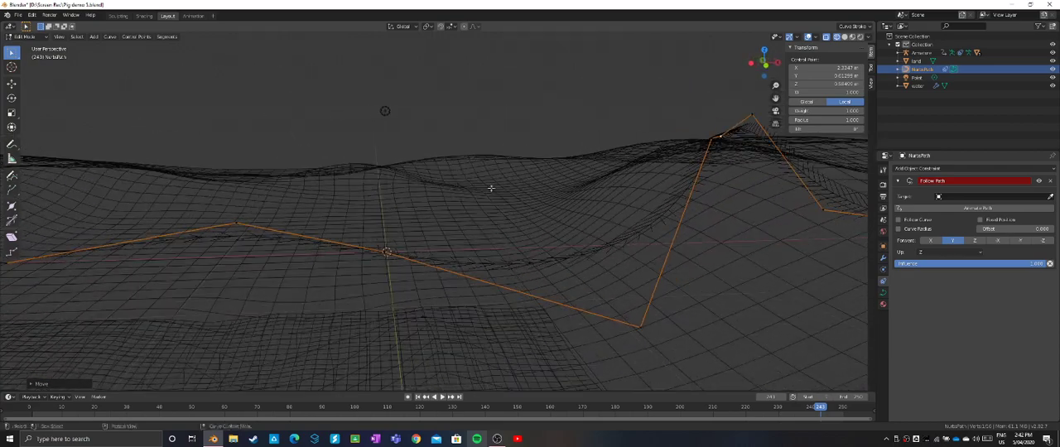
pyautogui.press('r')
pyautogui.click(718, 162)
pyautogui.press('g')
pyautogui.click(755, 118)
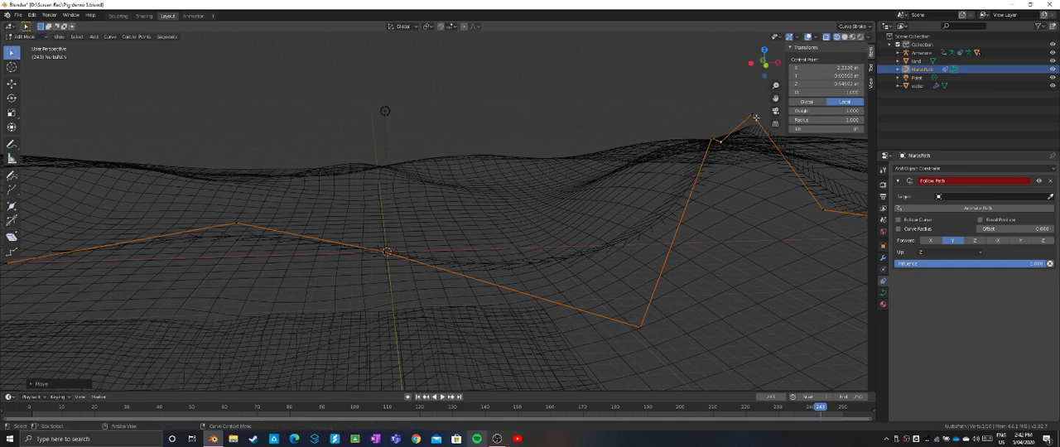
pyautogui.press('g')
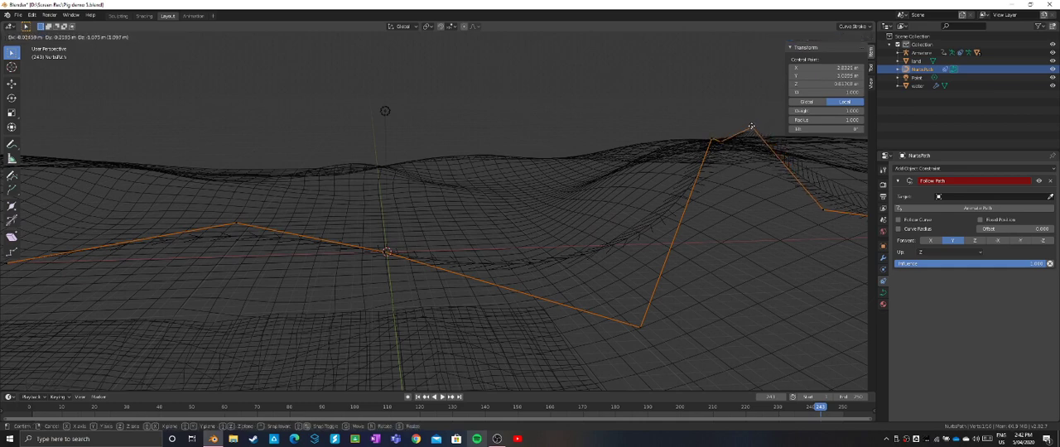
pyautogui.click(723, 182)
# - Move the control point at the hill's foot closer to the path's origin, and shift the point across the origin inward along the ground
pyautogui.click(640, 326)
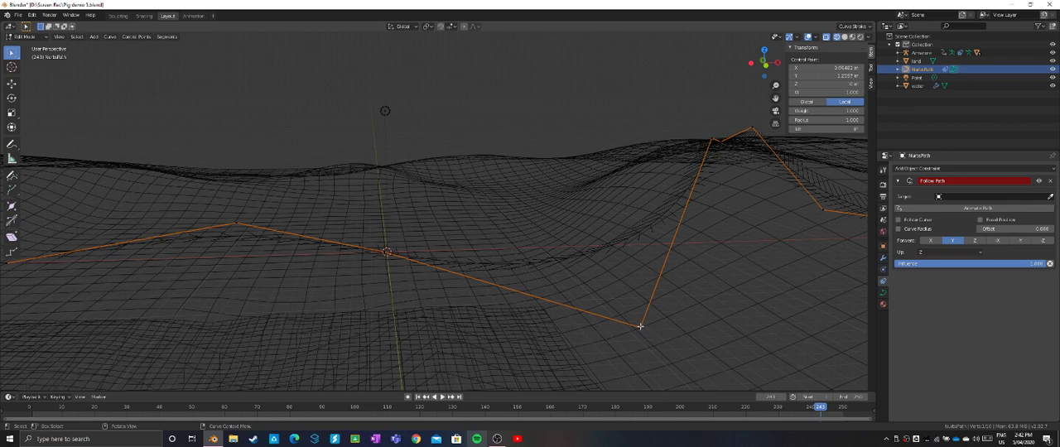
pyautogui.press('g')
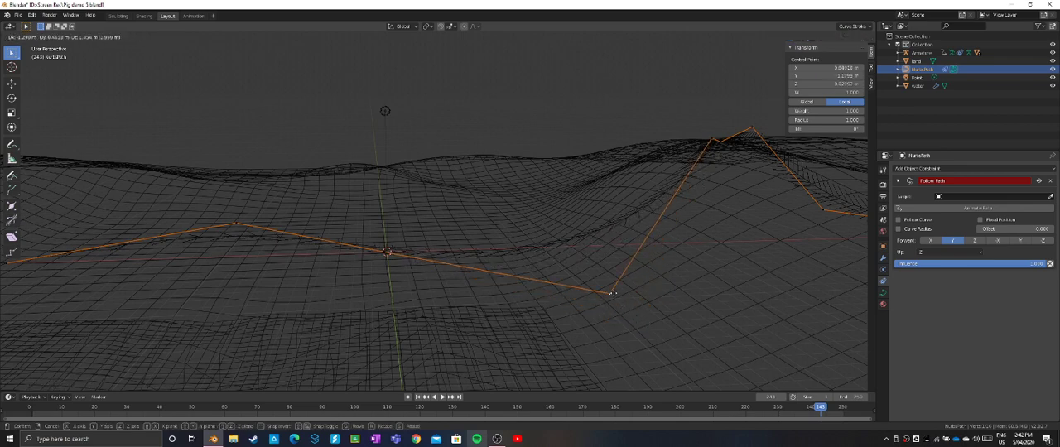
pyautogui.click(574, 278)
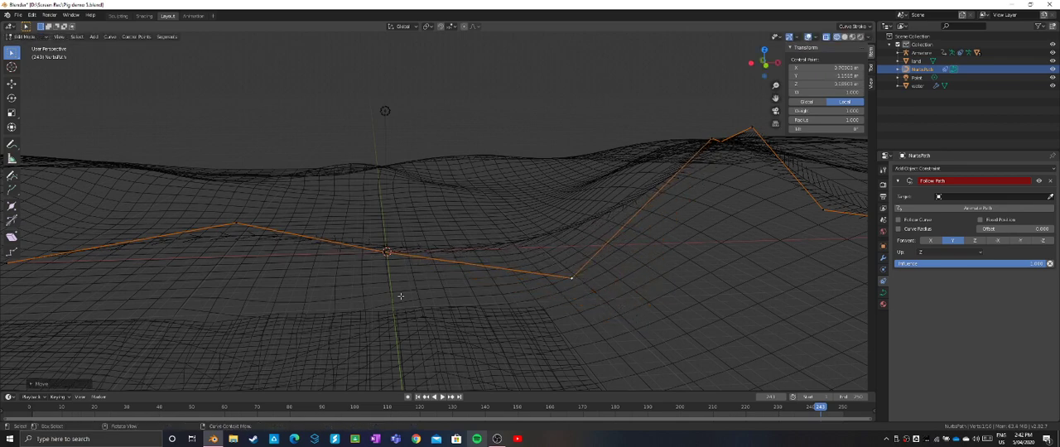
pyautogui.click(233, 223)
pyautogui.press('g')
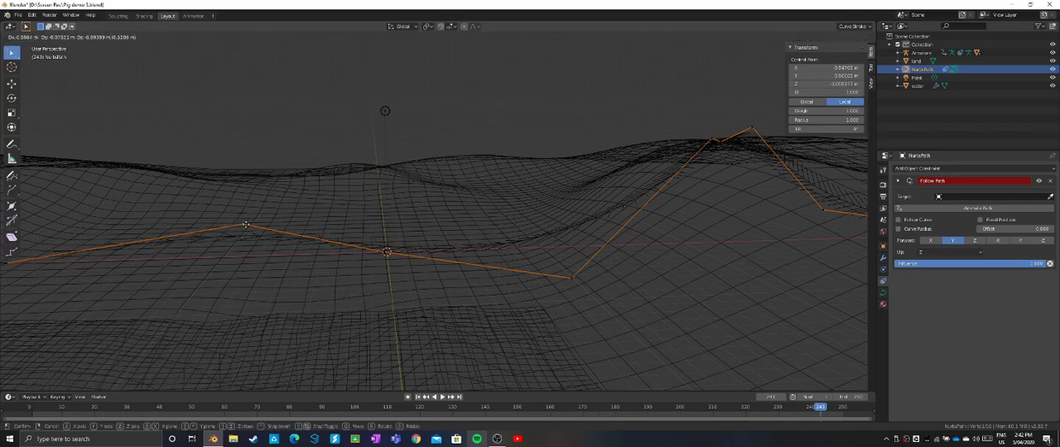
pyautogui.click(305, 232)
pyautogui.scroll(-1, 492, 271)
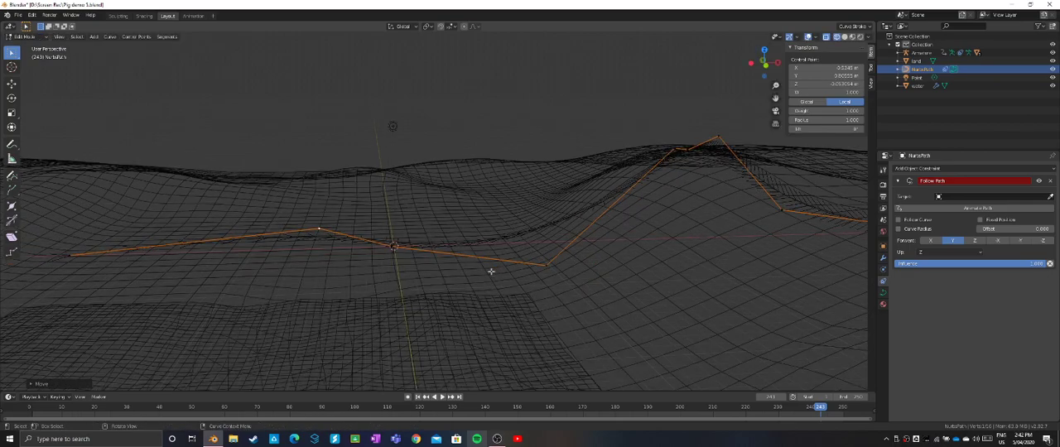
# - Reposition the control point at the hill's foot to about local X 1.00 m, Y -1.00 m, near Z 0
pyautogui.moveTo(590, 304); pyautogui.dragTo(517, 251, button='middle')
pyautogui.click(535, 245)
pyautogui.press('g')
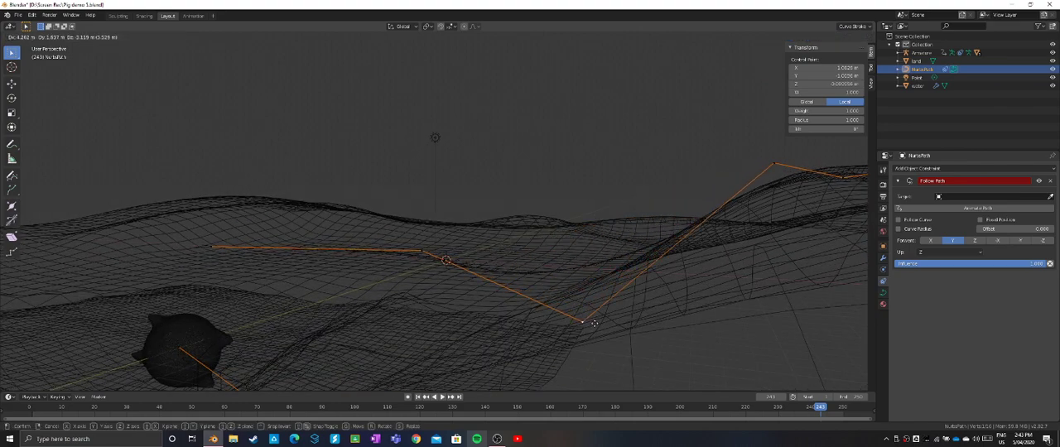
pyautogui.click(593, 325)
pyautogui.moveTo(594, 325); pyautogui.dragTo(593, 324, button='middle')
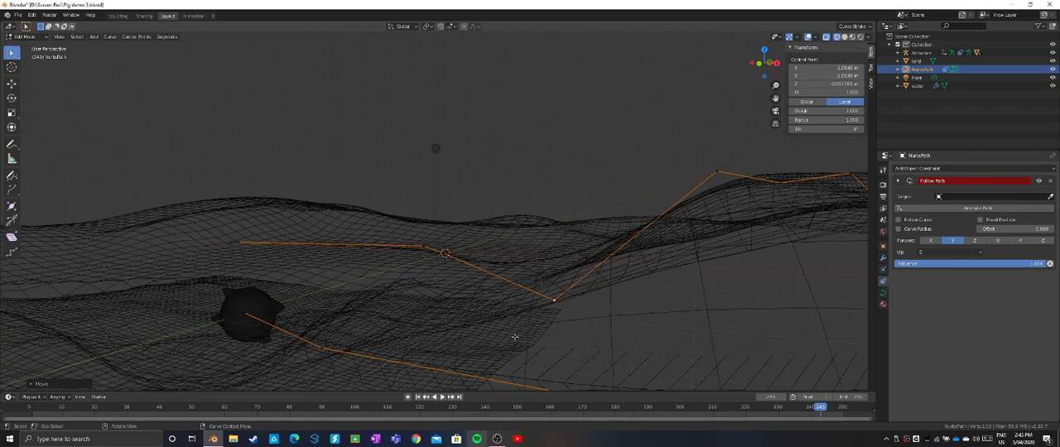
# - Check the pig's travel over the terrain in rendered shading by playing the animation in reverse and scrubbing to frame 71
pyautogui.click(860, 37)
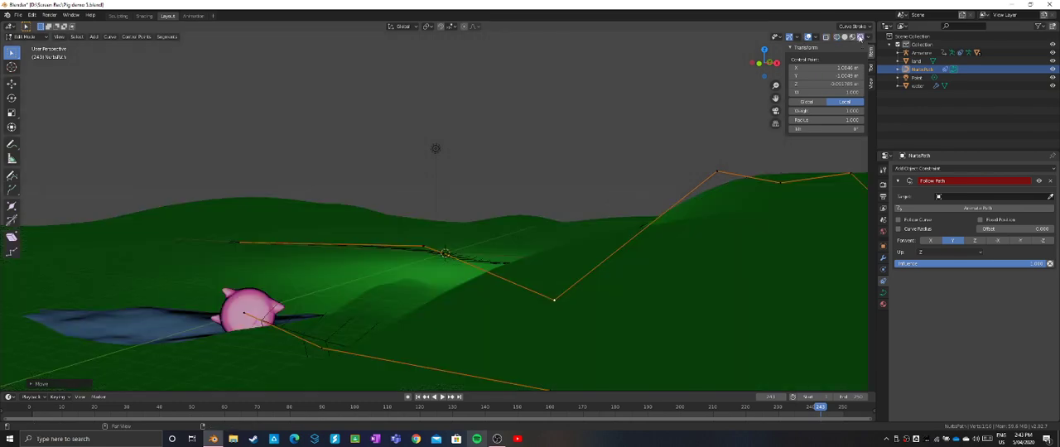
pyautogui.scroll(-1, 630, 152)
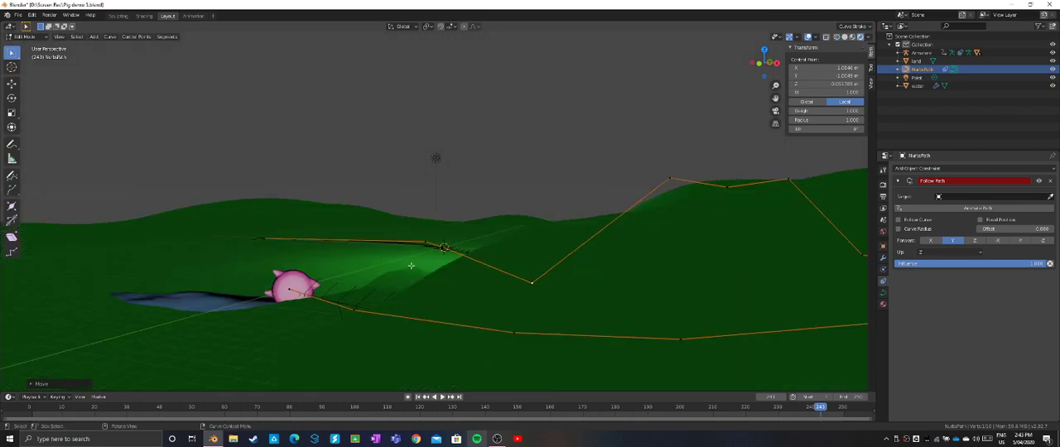
pyautogui.moveTo(411, 266); pyautogui.dragTo(507, 270, button='middle')
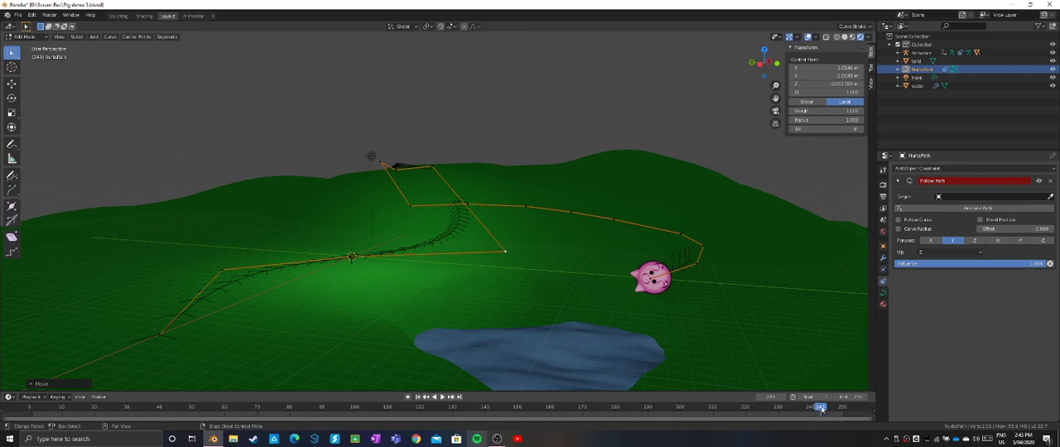
pyautogui.hotkey('shift', 'ctrl', 'space')
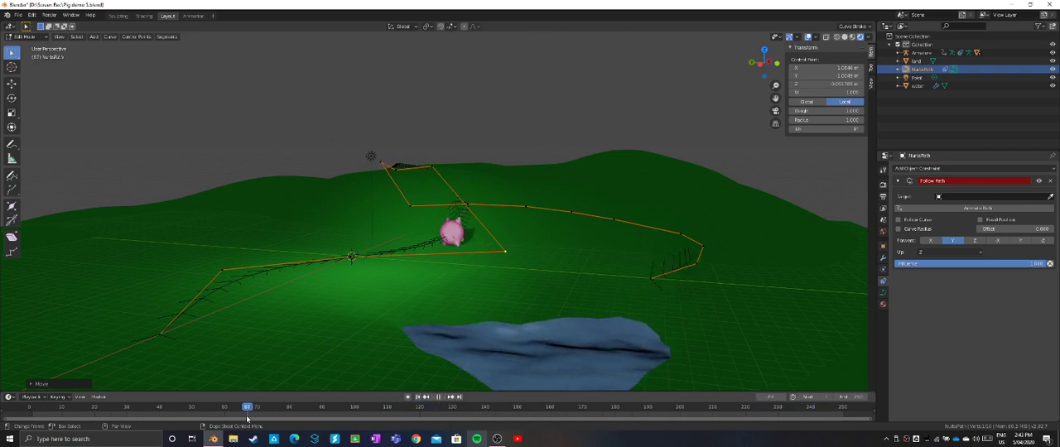
pyautogui.moveTo(246, 419); pyautogui.dragTo(150, 423)
pyautogui.moveTo(213, 384); pyautogui.dragTo(308, 386, button='middle')
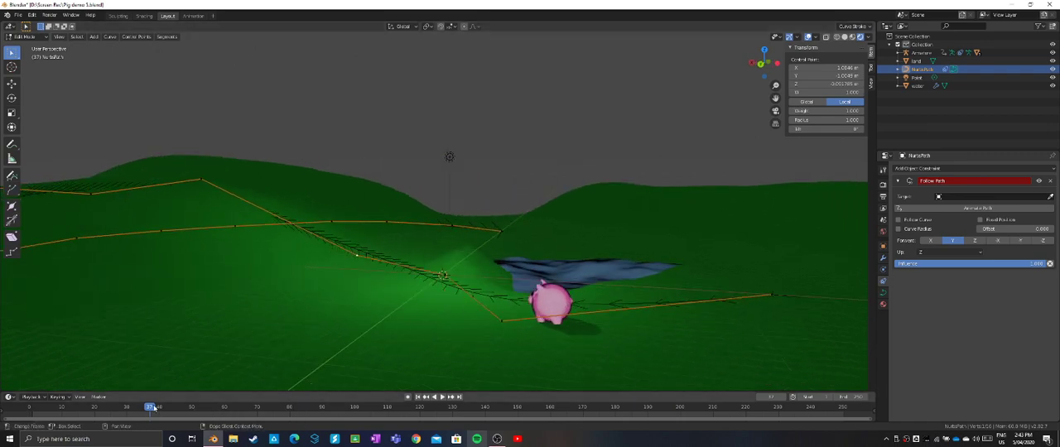
pyautogui.moveTo(153, 407); pyautogui.dragTo(261, 426)
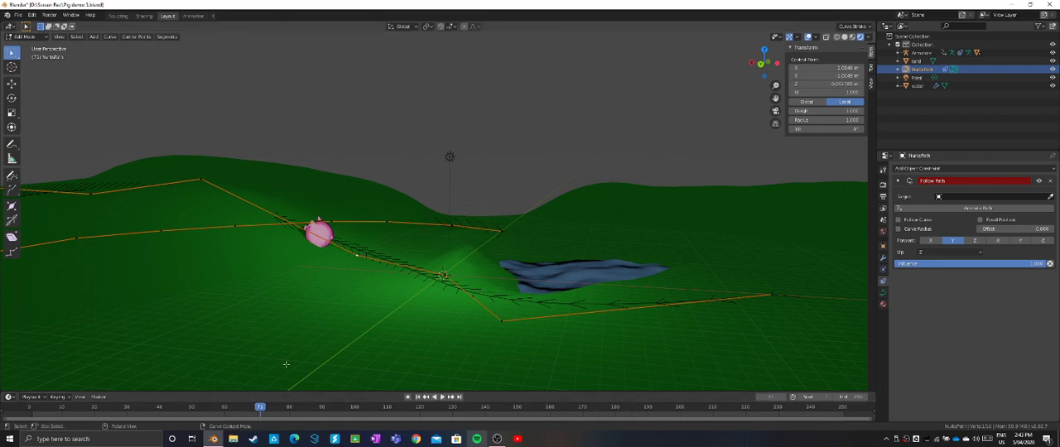
# - Raise the first hilltop control point above the slope to a local Z of about 0.82 m
pyautogui.moveTo(285, 365); pyautogui.dragTo(249, 350, button='middle')
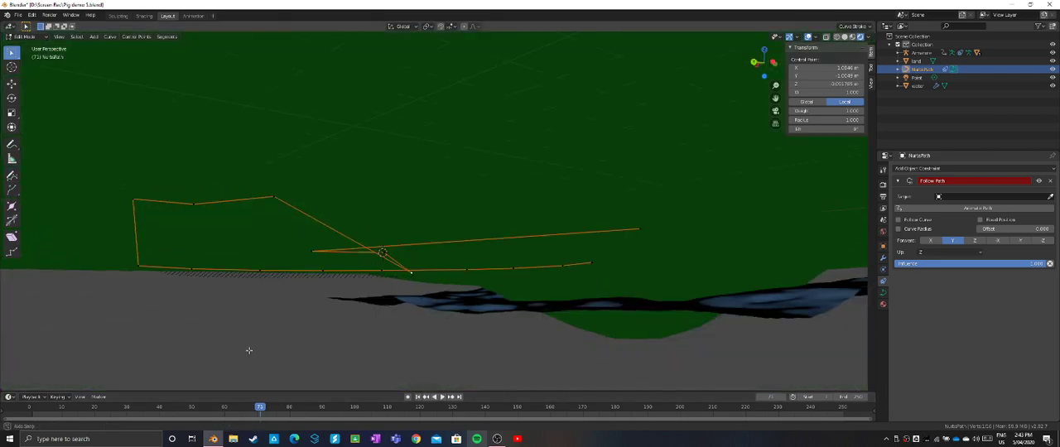
pyautogui.moveTo(381, 314); pyautogui.dragTo(425, 305, button='middle')
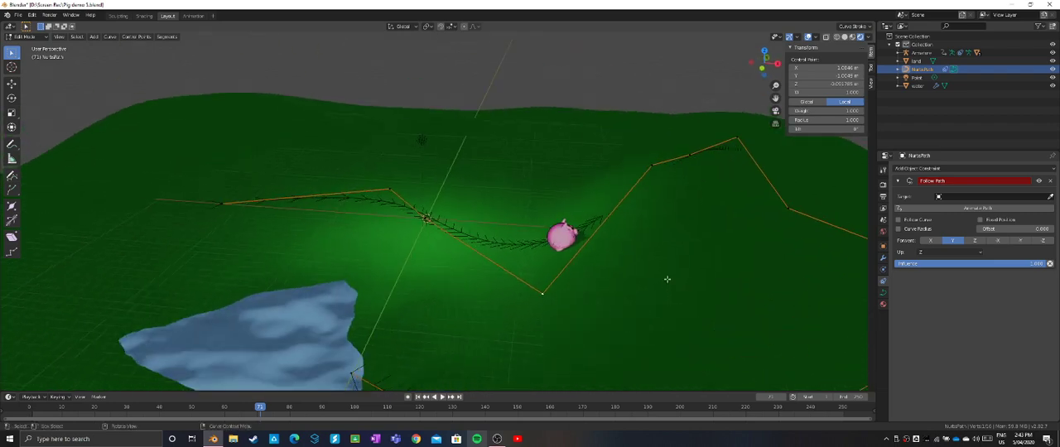
pyautogui.moveTo(666, 279); pyautogui.dragTo(647, 221, button='middle')
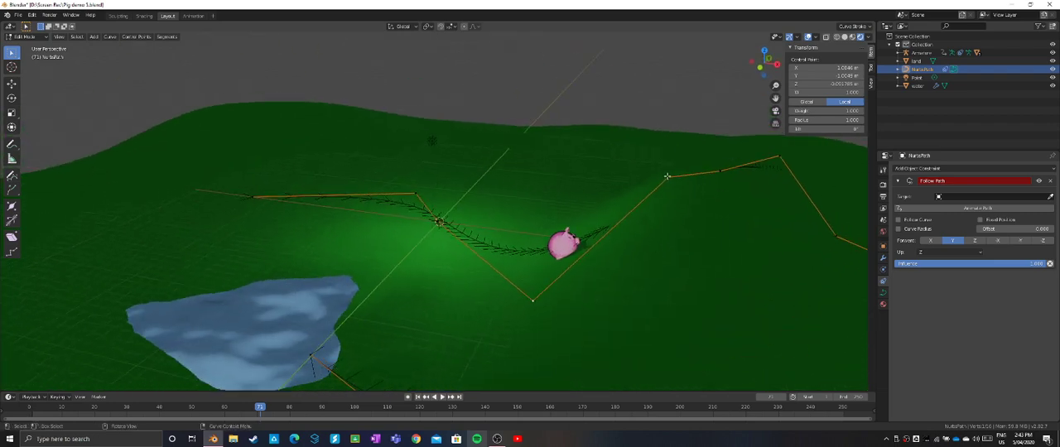
pyautogui.press('g')
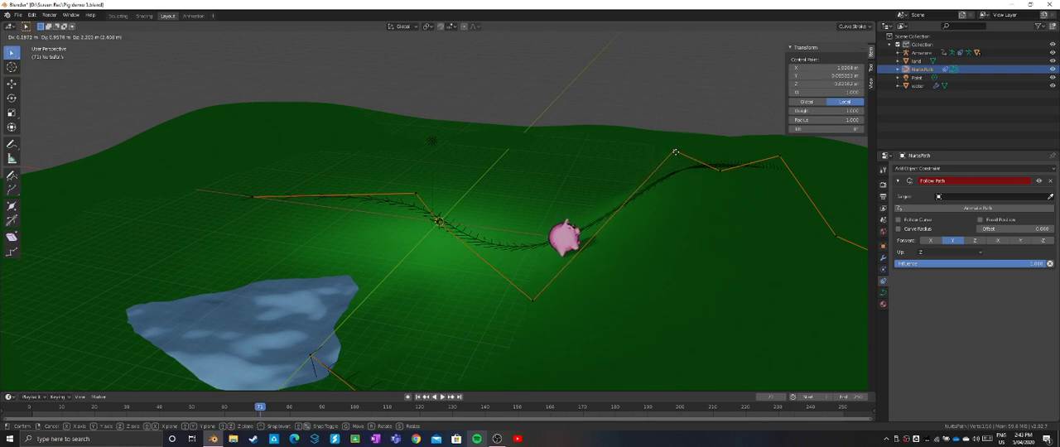
pyautogui.click(676, 155)
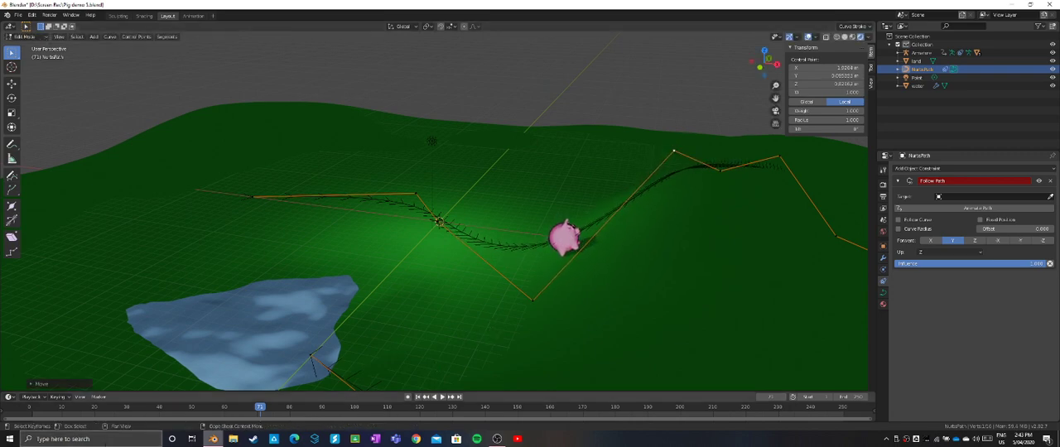
# - Scrub to frame 83 and raise the middle hilltop control point to a local Z of about 0.75 m
pyautogui.moveTo(260, 407); pyautogui.dragTo(299, 407)
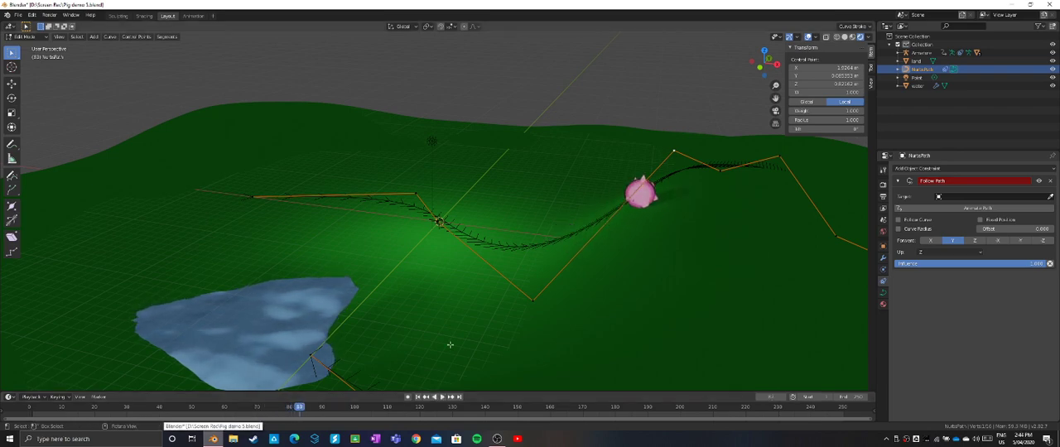
pyautogui.press('g')
pyautogui.click(735, 143)
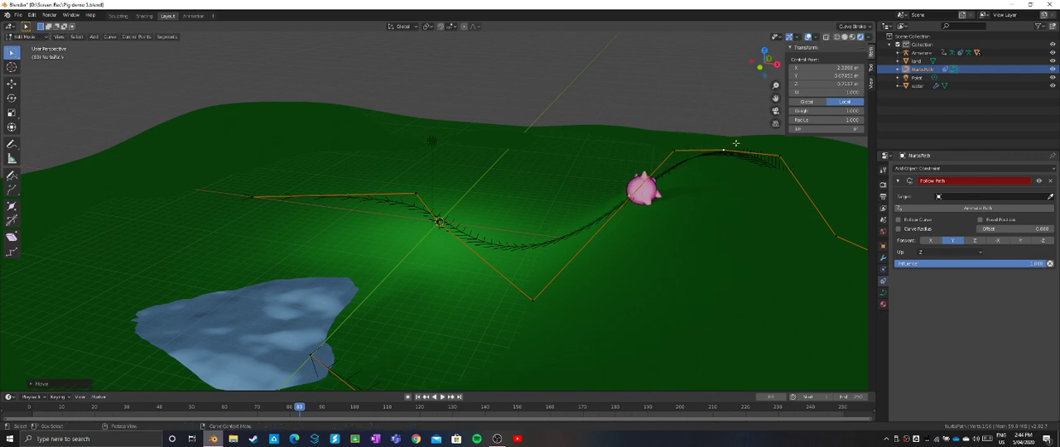
# - Move the control point at the hill's foot inward to about local X 0.85 m, Y -0.90 m
pyautogui.moveTo(704, 196); pyautogui.dragTo(751, 187, button='middle')
pyautogui.scroll(3, 486, 118)
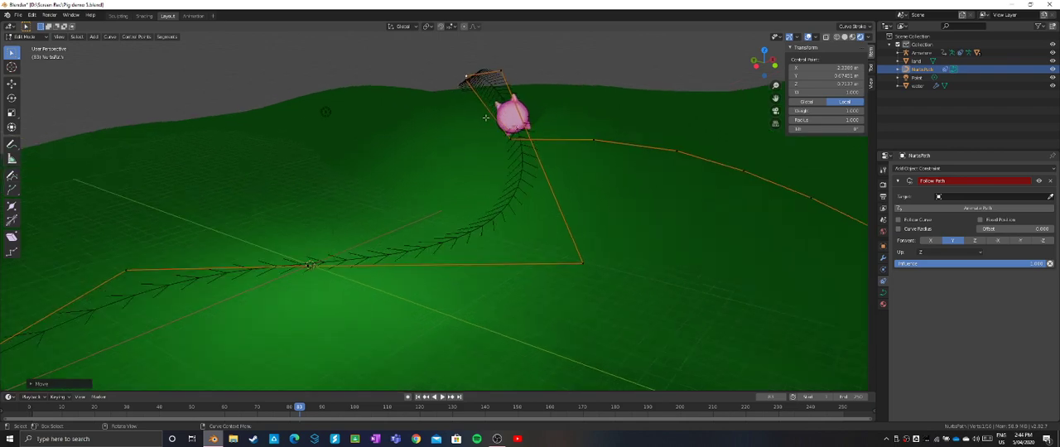
pyautogui.click(464, 80)
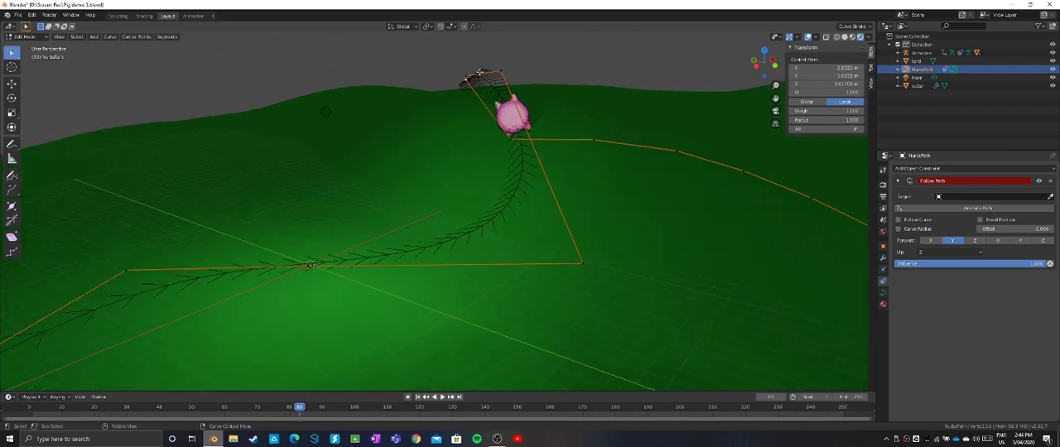
pyautogui.moveTo(471, 77); pyautogui.dragTo(538, 63)
pyautogui.moveTo(536, 66); pyautogui.dragTo(498, 74, button='middle')
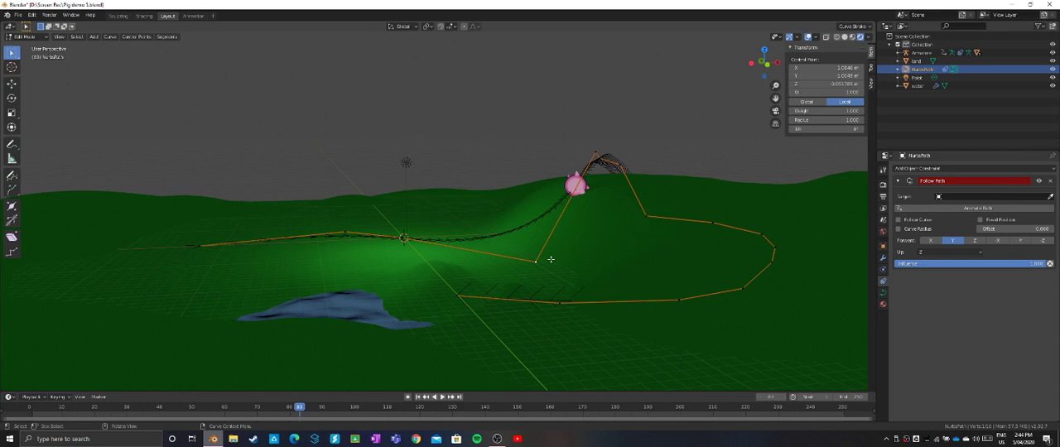
pyautogui.moveTo(550, 259); pyautogui.dragTo(498, 256)
pyautogui.scroll(1, 550, 235)
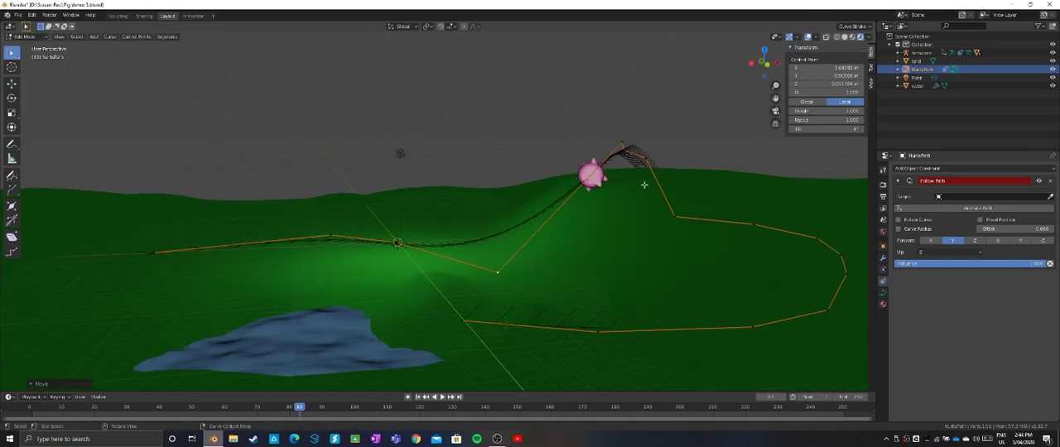
# - Move the first hilltop control point outward to about local Y -0.15 m and Z 0.88 m, and check the pig's clearance
pyautogui.moveTo(635, 173); pyautogui.dragTo(580, 139, button='middle')
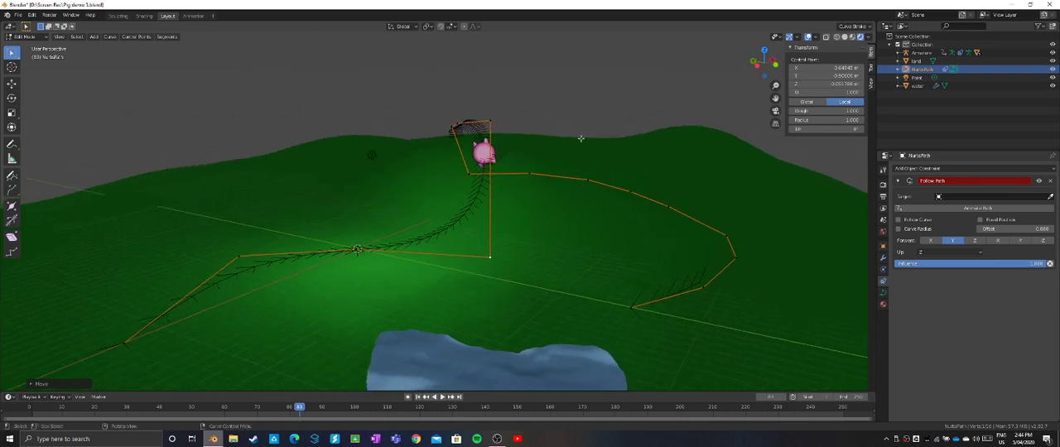
pyautogui.moveTo(493, 122); pyautogui.dragTo(497, 123)
pyautogui.moveTo(497, 123); pyautogui.dragTo(537, 117, button='middle')
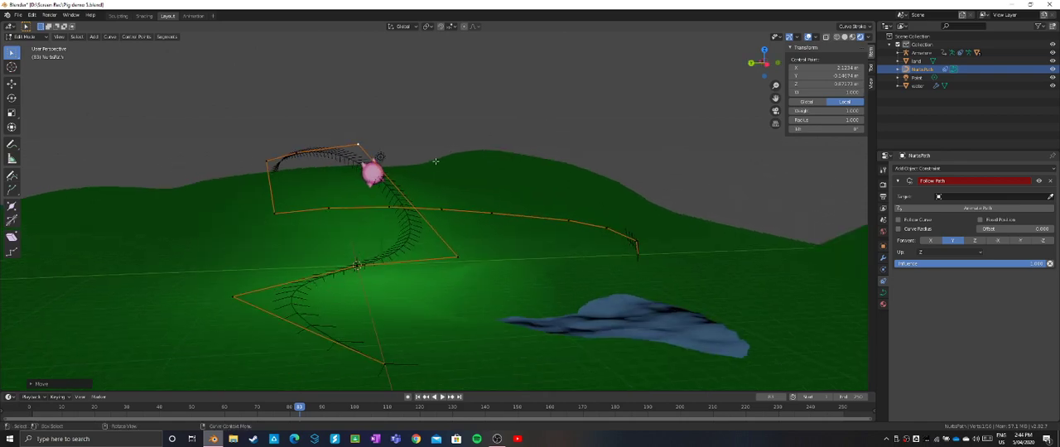
pyautogui.scroll(4, 414, 175)
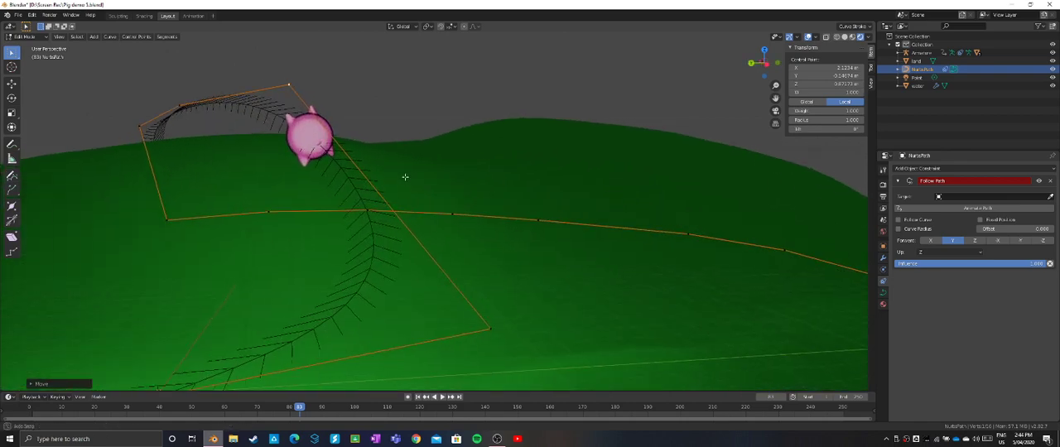
pyautogui.moveTo(405, 176); pyautogui.dragTo(442, 155, button='middle')
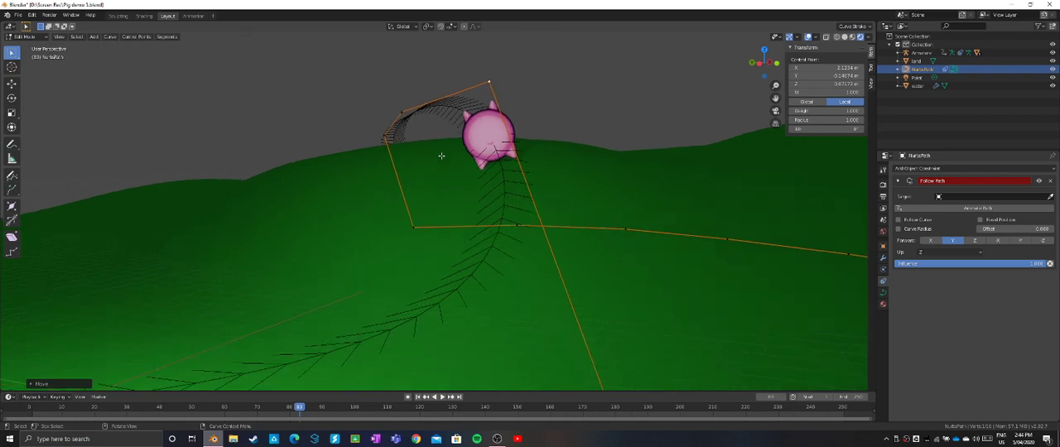
pyautogui.moveTo(552, 137)
pyautogui.mouseDown(button='middle')
pyautogui.moveTo(540, 141)
pyautogui.moveTo(551, 141)
pyautogui.mouseUp(button='middle')
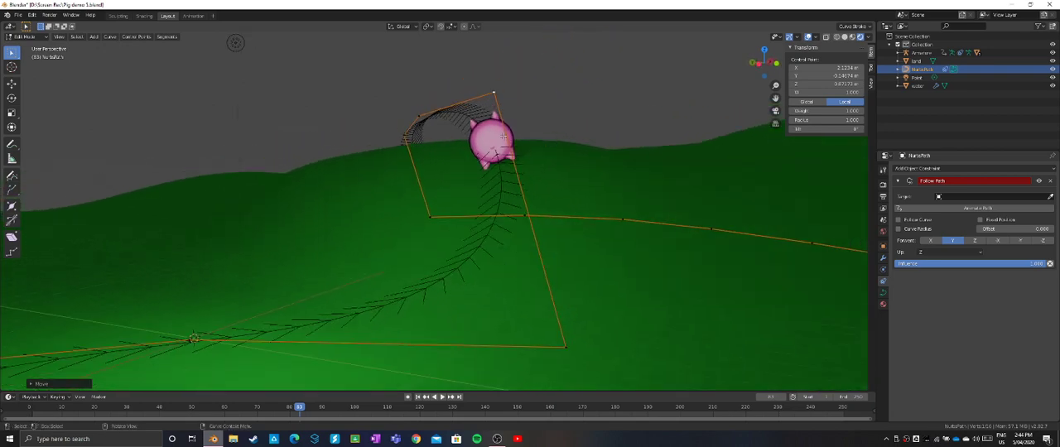
# - Select the Armature in the Outliner and scrub the timeline back to frame 1, checking the pig's position on the slope
pyautogui.click(497, 132)
pyautogui.click(921, 54)
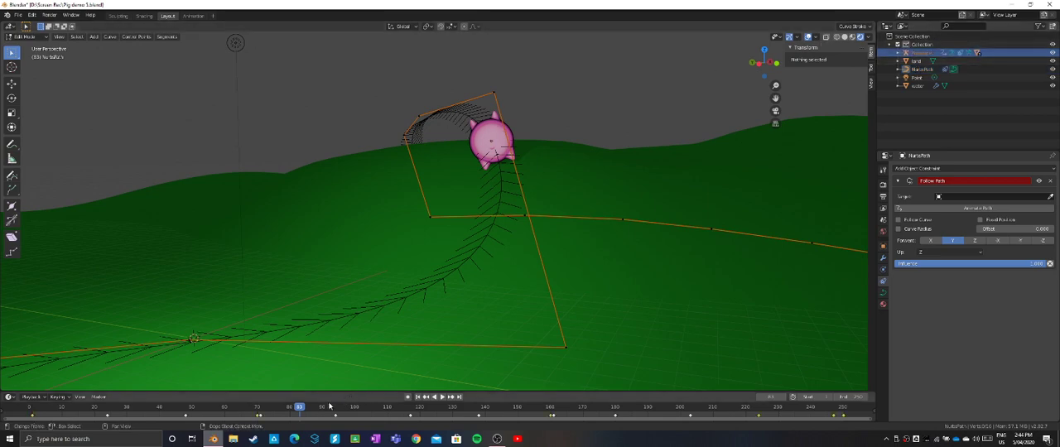
pyautogui.moveTo(298, 408)
pyautogui.mouseDown()
pyautogui.moveTo(251, 409)
pyautogui.moveTo(283, 409)
pyautogui.mouseUp()
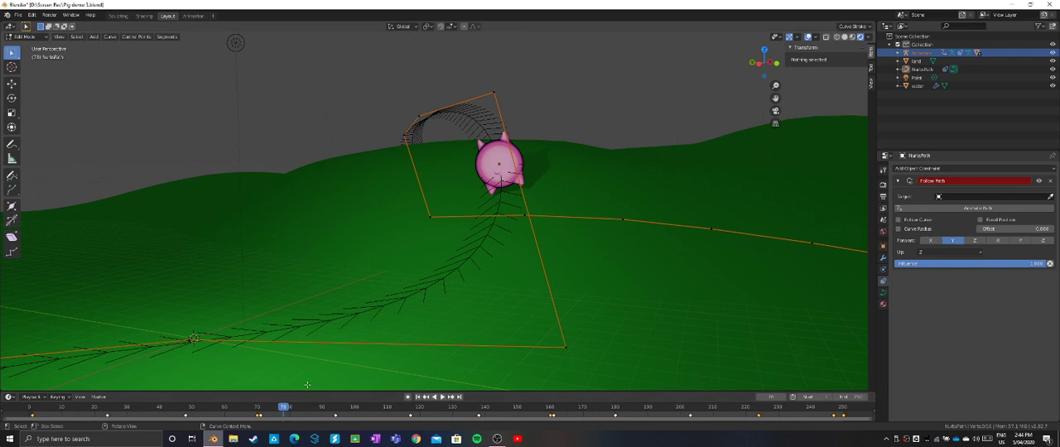
pyautogui.moveTo(283, 408); pyautogui.dragTo(114, 411)
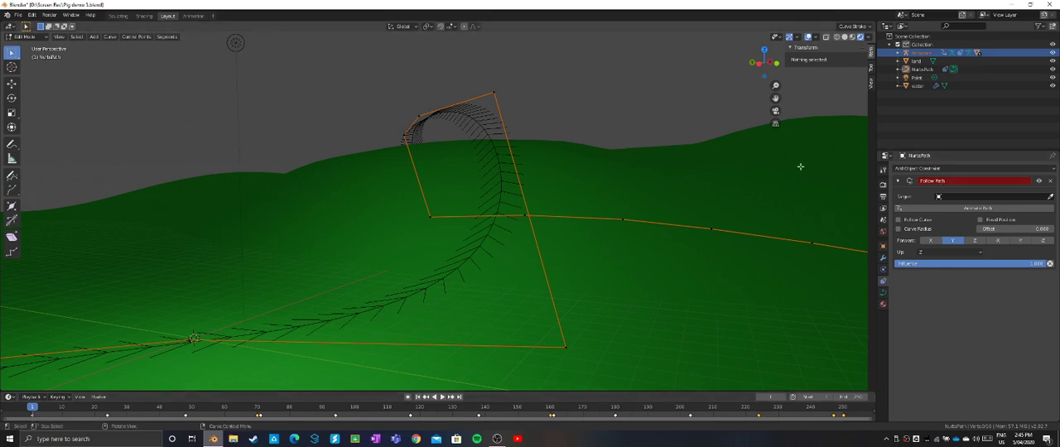
pyautogui.scroll(-5, 597, 219)
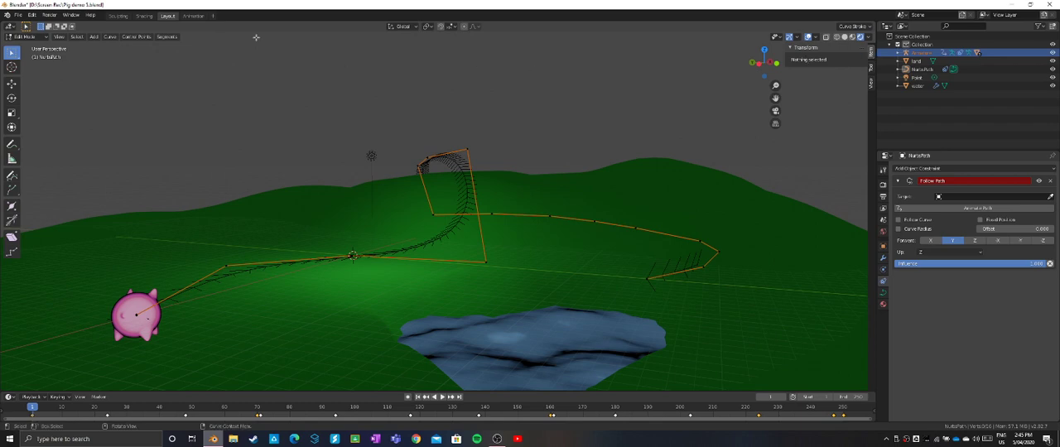
# - Switch to Object Mode and insert keyframes for the path's X, Y and Z rotation at frame 1
pyautogui.click(41, 39)
pyautogui.click(42, 47)
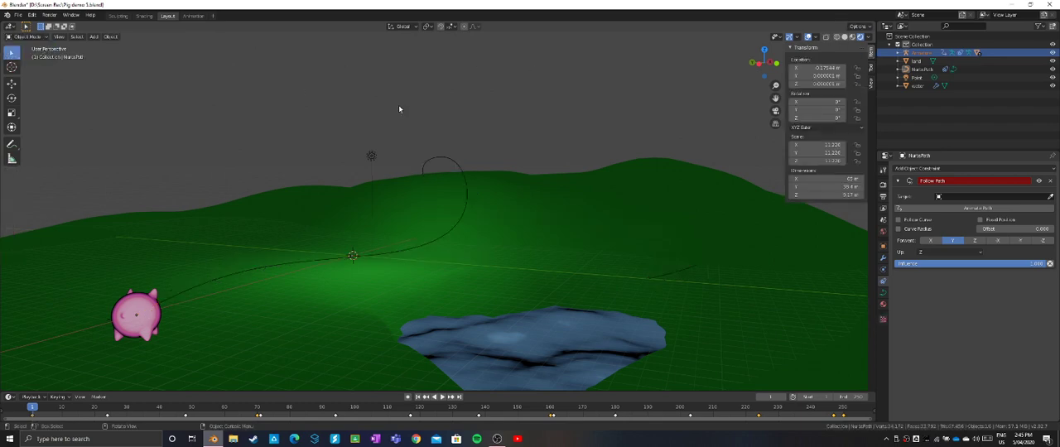
pyautogui.rightClick(823, 103)
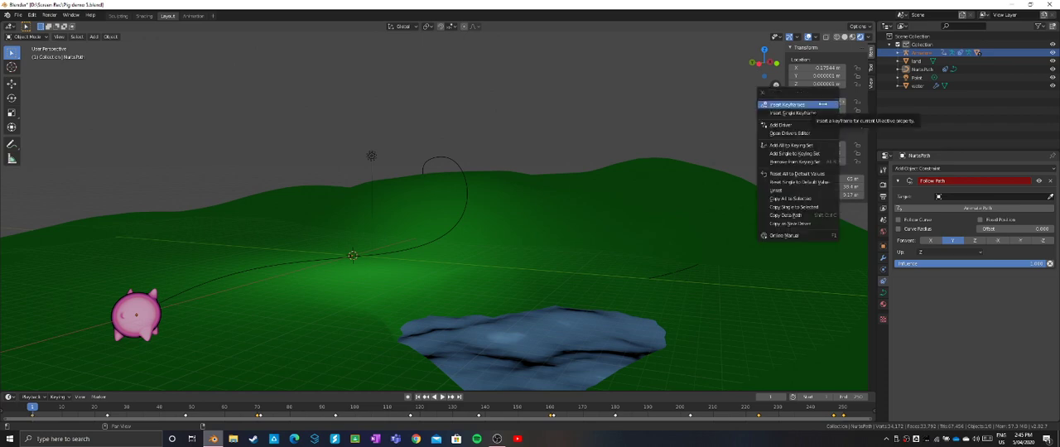
pyautogui.click(808, 109)
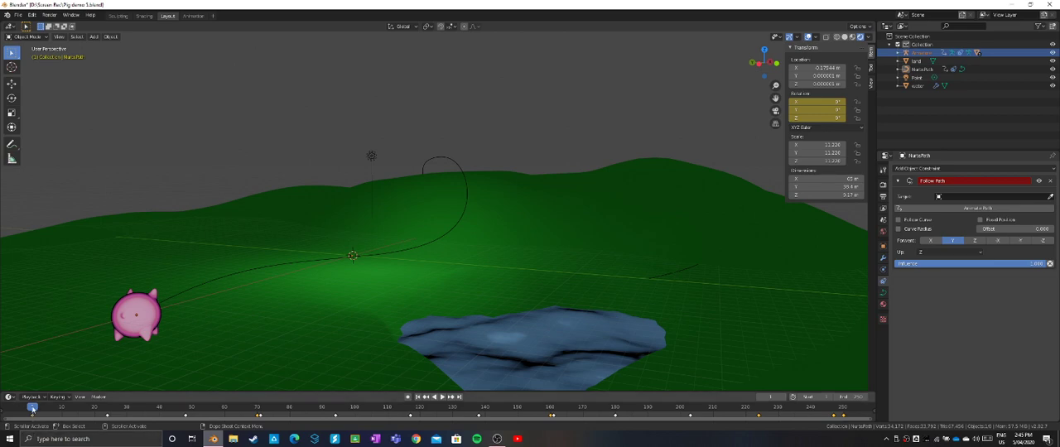
# - At frame 83, rotate the pig upright on the hilltop and insert keyframes for the displayed rotation values
pyautogui.moveTo(33, 407); pyautogui.dragTo(300, 393)
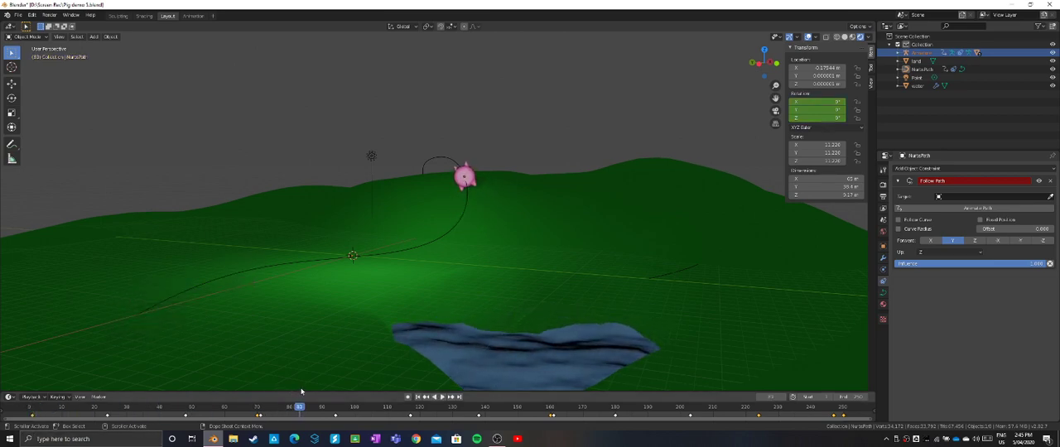
pyautogui.scroll(6, 490, 177)
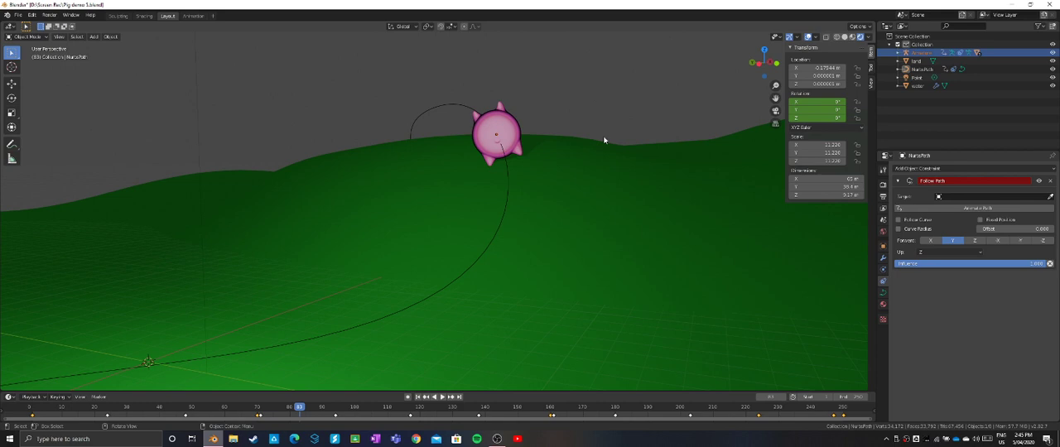
pyautogui.press('r')
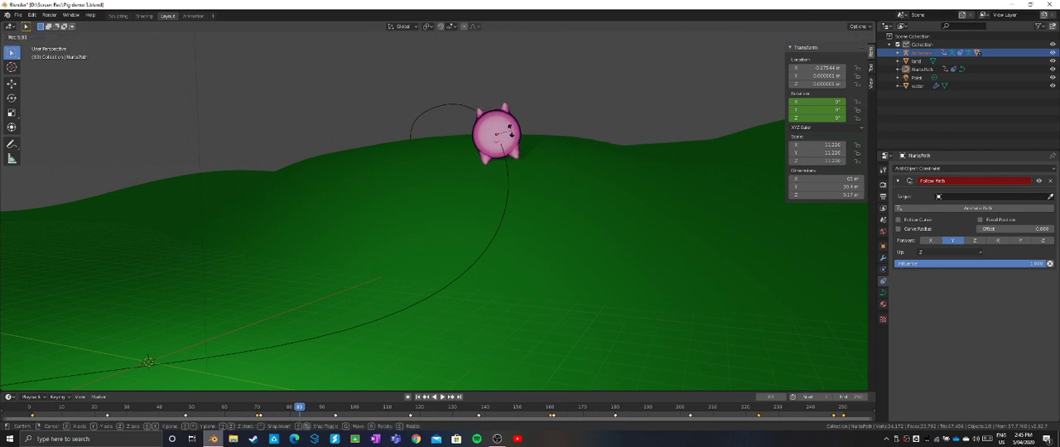
pyautogui.press('Return')
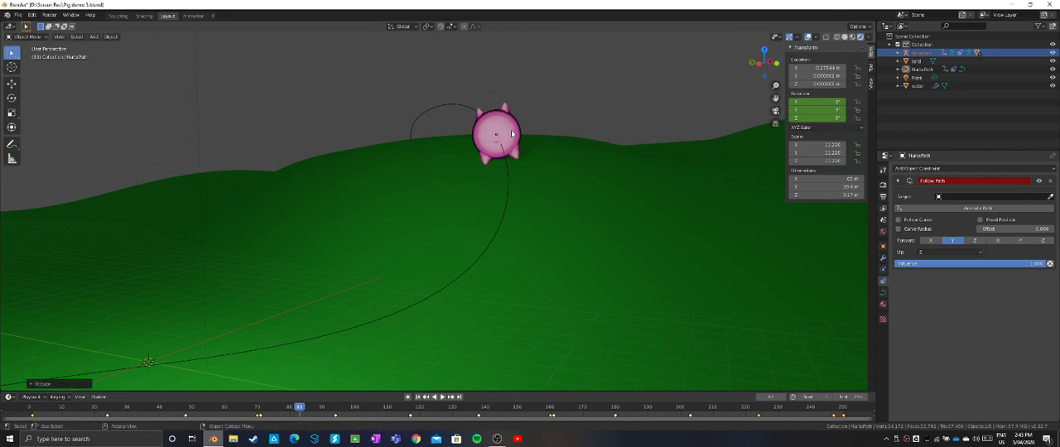
pyautogui.rightClick(825, 108)
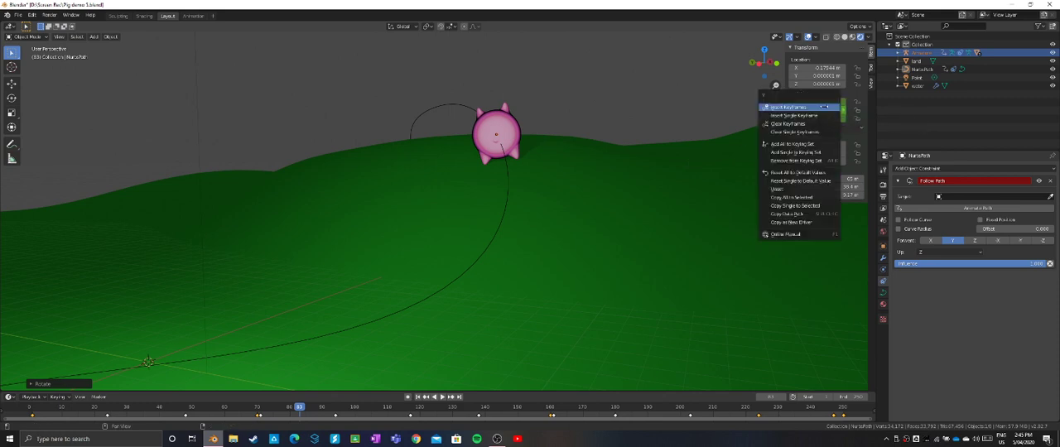
pyautogui.click(825, 108)
# - At frame 94, rotate the pig until it stands level and insert keyframes for the displayed rotation values
pyautogui.hotkey('shift', 'ctrl', 'space')
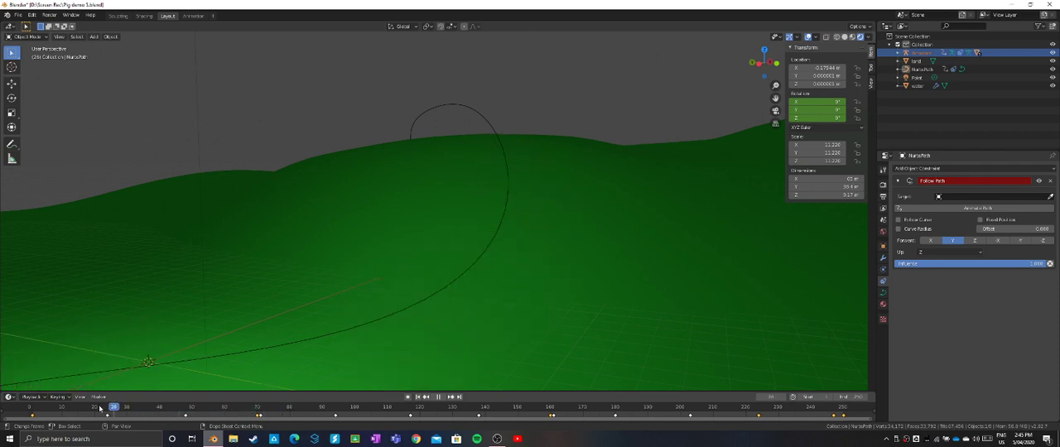
pyautogui.moveTo(29, 408); pyautogui.dragTo(335, 409)
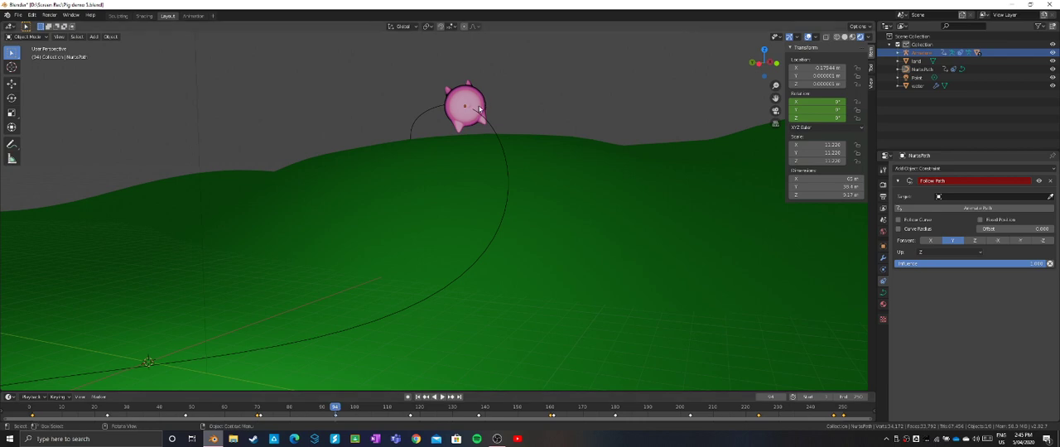
pyautogui.press('r')
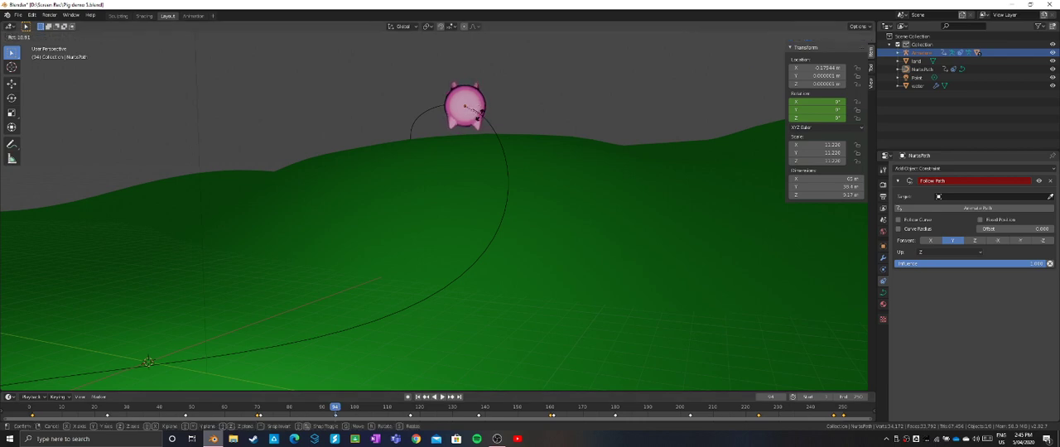
pyautogui.click(479, 116)
pyautogui.rightClick(824, 101)
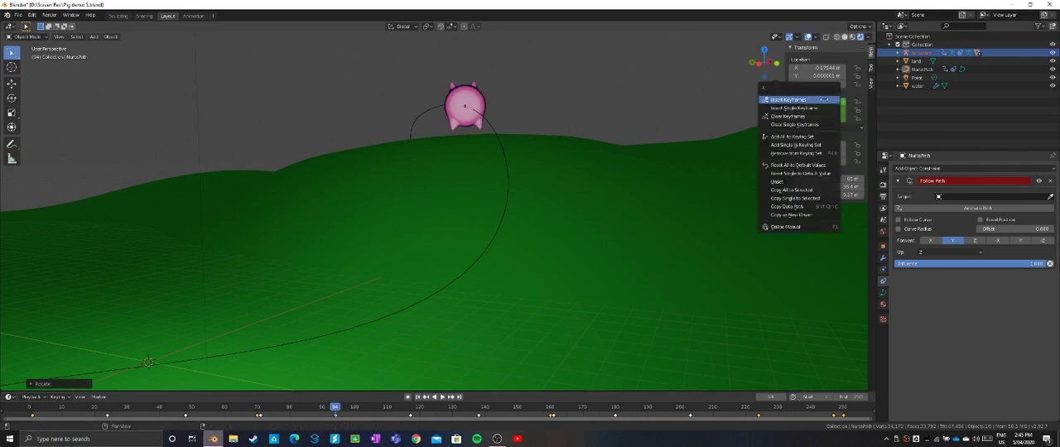
pyautogui.click(824, 99)
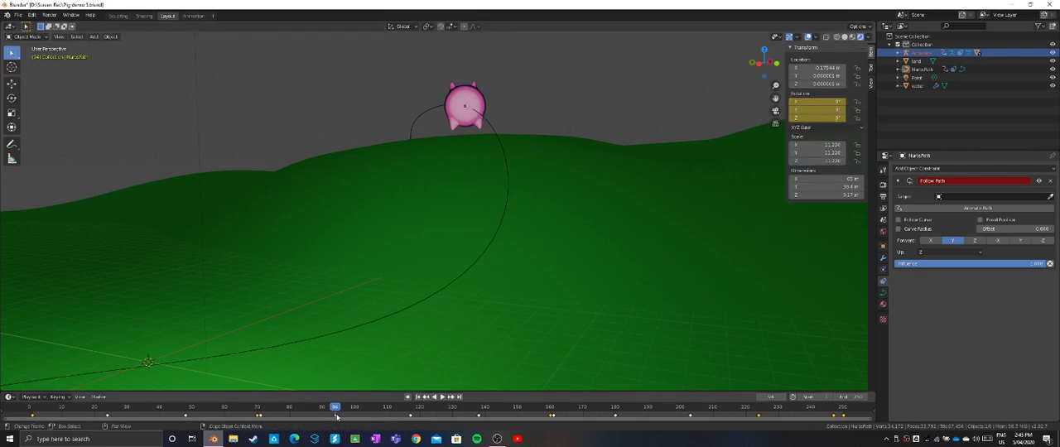
# - Return to frame 0, rotate the pig back upright at the path's start and insert keyframes for the displayed rotation values
pyautogui.moveTo(335, 411); pyautogui.dragTo(316, 416)
pyautogui.moveTo(284, 420); pyautogui.dragTo(152, 425)
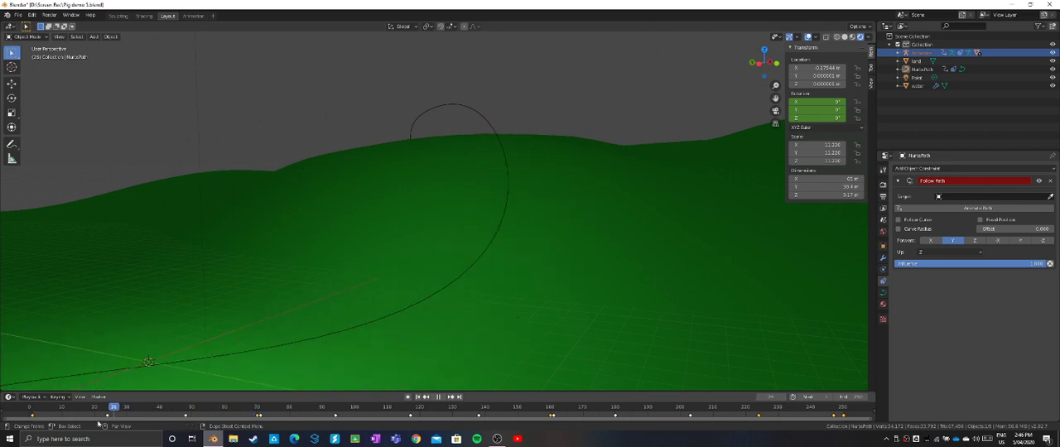
pyautogui.moveTo(40, 424); pyautogui.dragTo(29, 424)
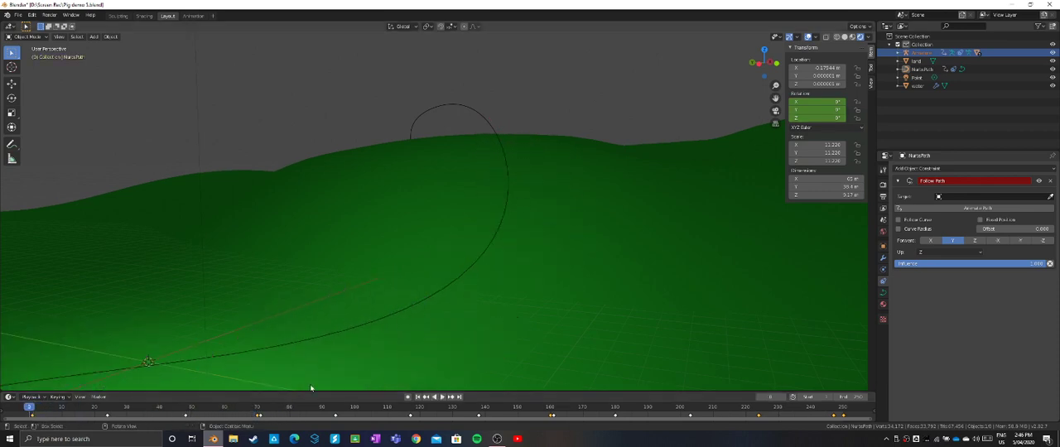
pyautogui.scroll(-5, 333, 380)
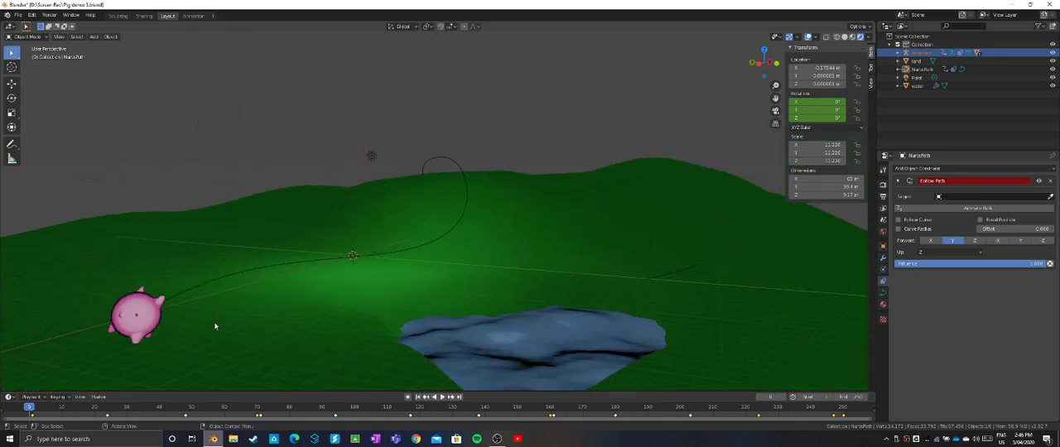
pyautogui.press('r')
pyautogui.click(189, 306)
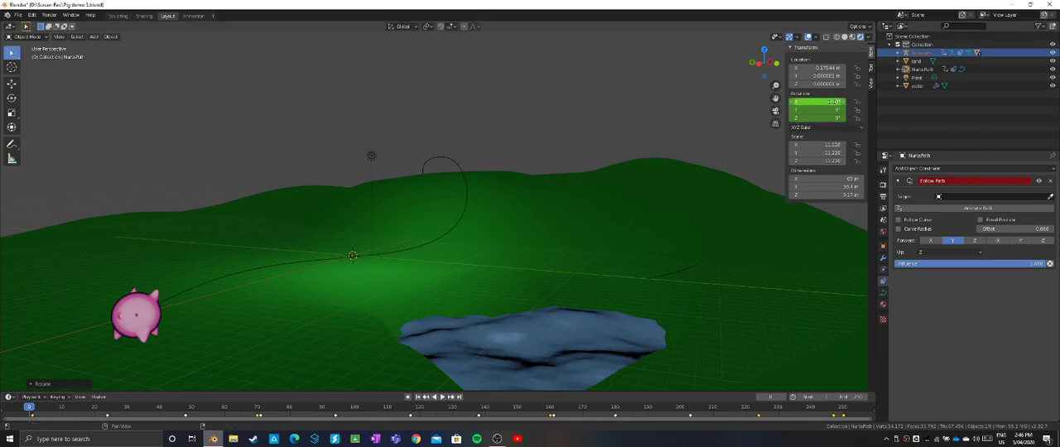
pyautogui.rightClick(832, 101)
pyautogui.click(827, 101)
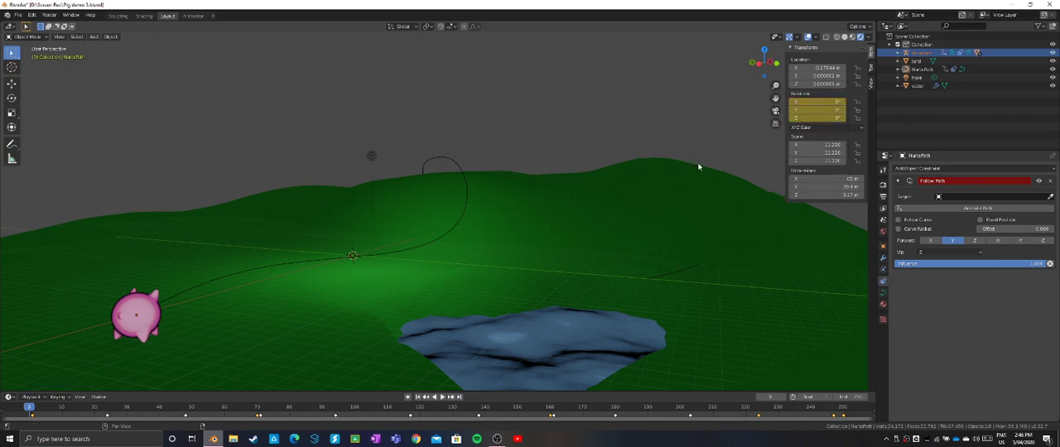
# - At frame 83, increase the path's X rotation slightly, keyframe its rotation, and inspect the pig at frame 75 from another angle
pyautogui.moveTo(33, 406); pyautogui.dragTo(300, 386)
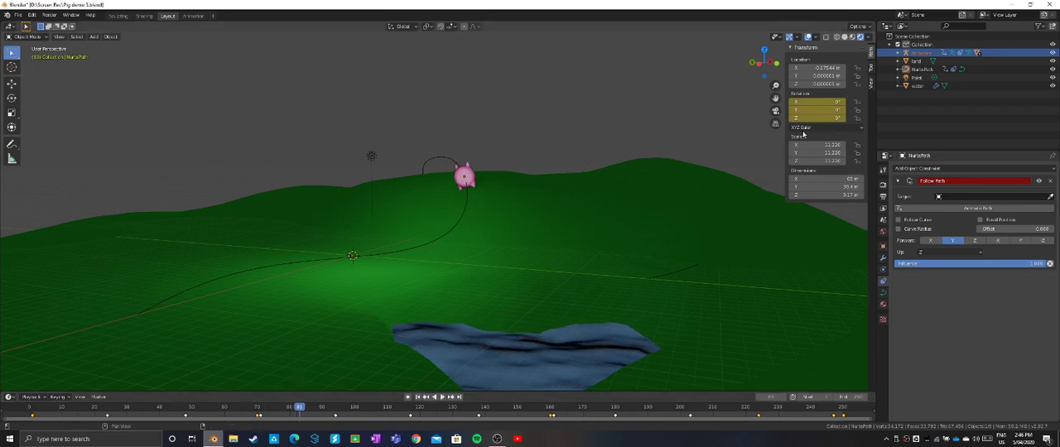
pyautogui.moveTo(816, 101); pyautogui.dragTo(824, 101)
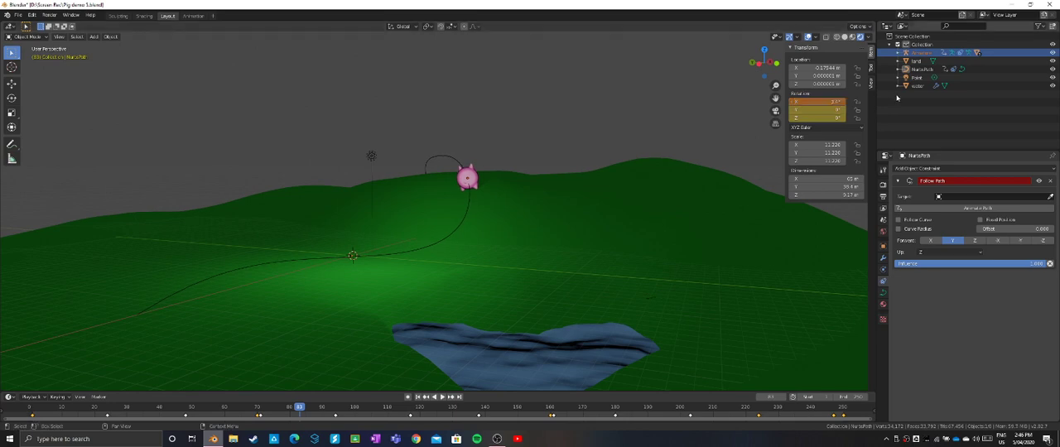
pyautogui.rightClick(827, 101)
pyautogui.click(827, 101)
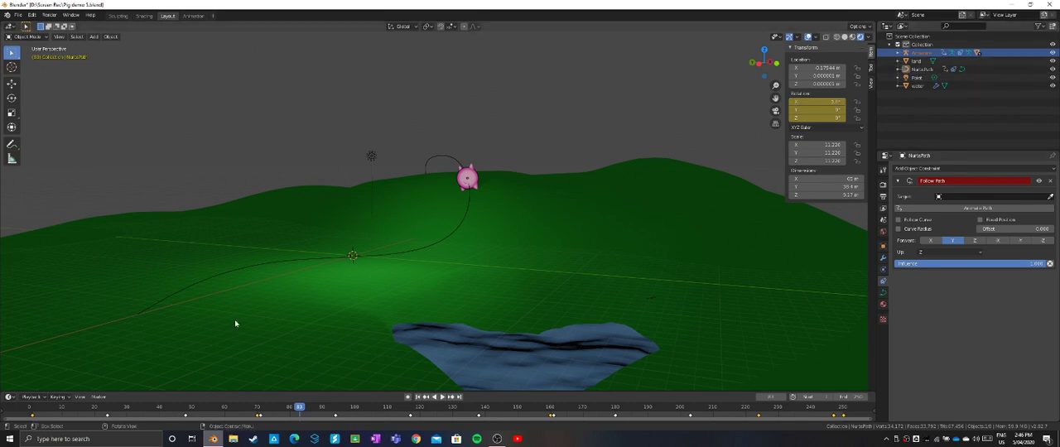
pyautogui.moveTo(298, 408); pyautogui.dragTo(276, 419)
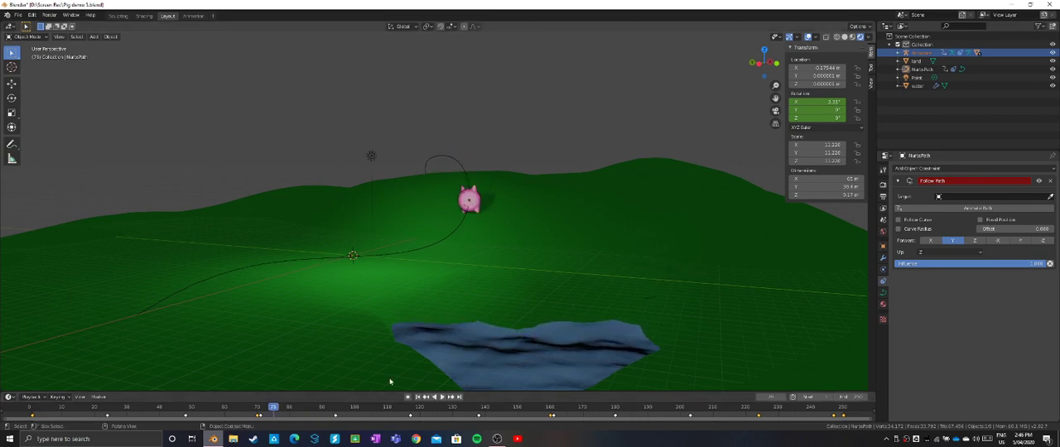
pyautogui.moveTo(532, 283); pyautogui.dragTo(579, 238, button='middle')
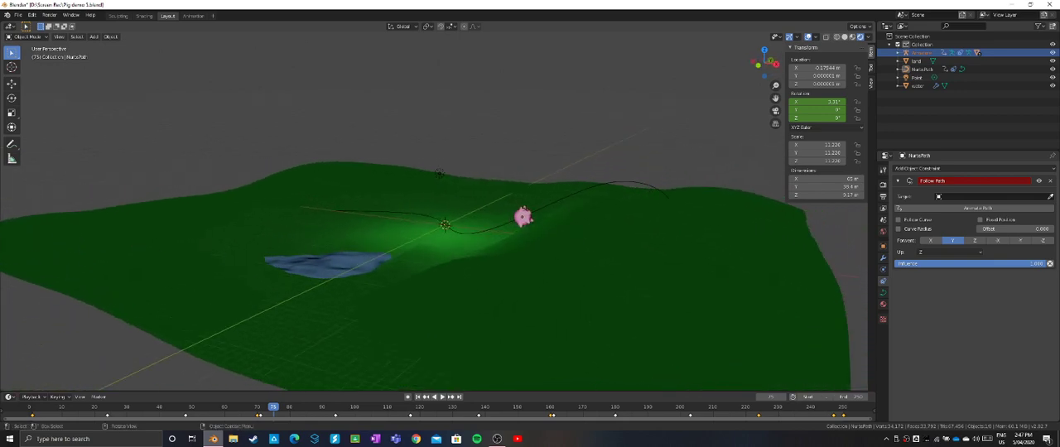